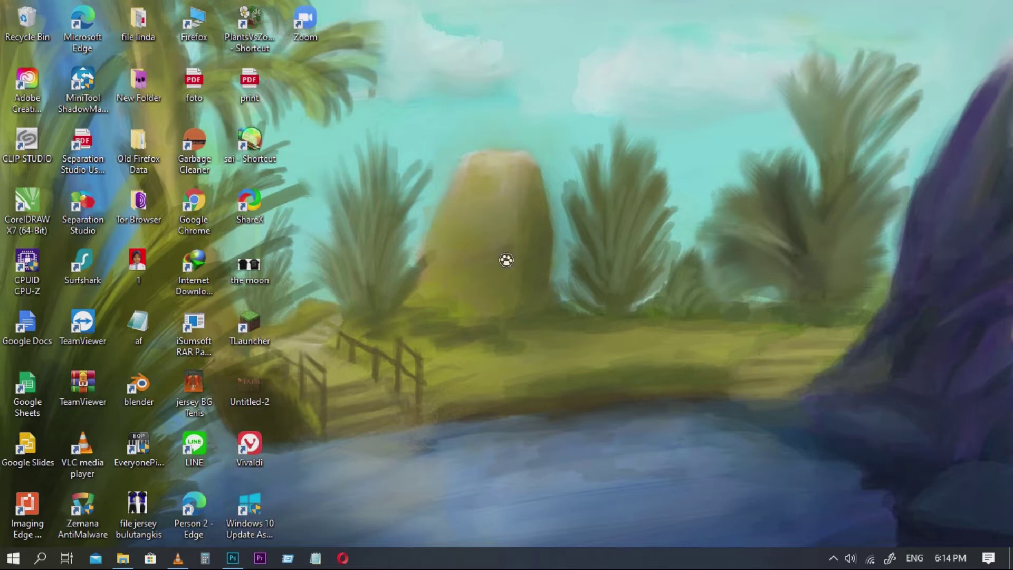
Switch to Photoshop and scale down the 6396982_preview logo layer, keeping it near the centre of the canvas.
click(233, 558)
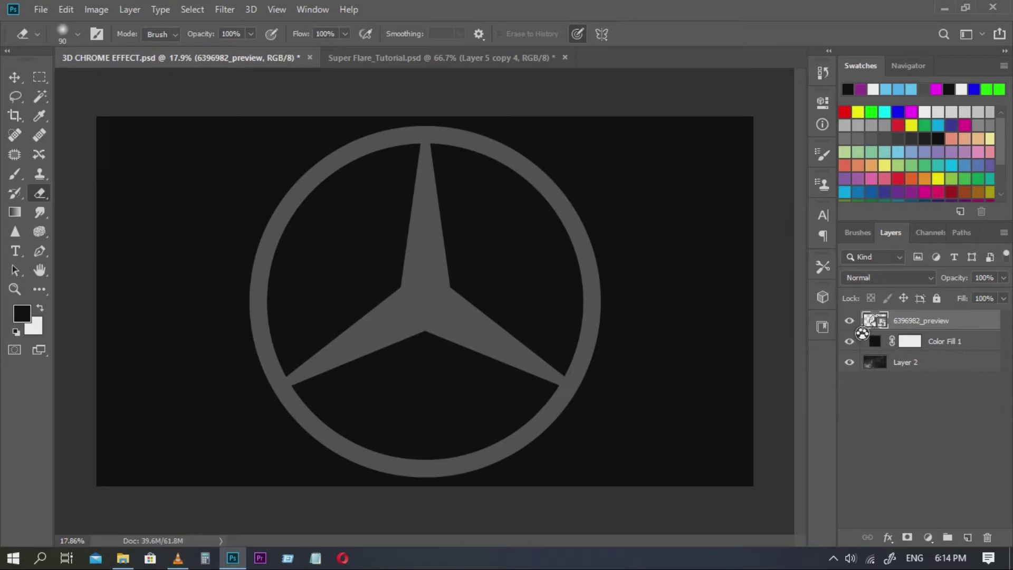
click(925, 410)
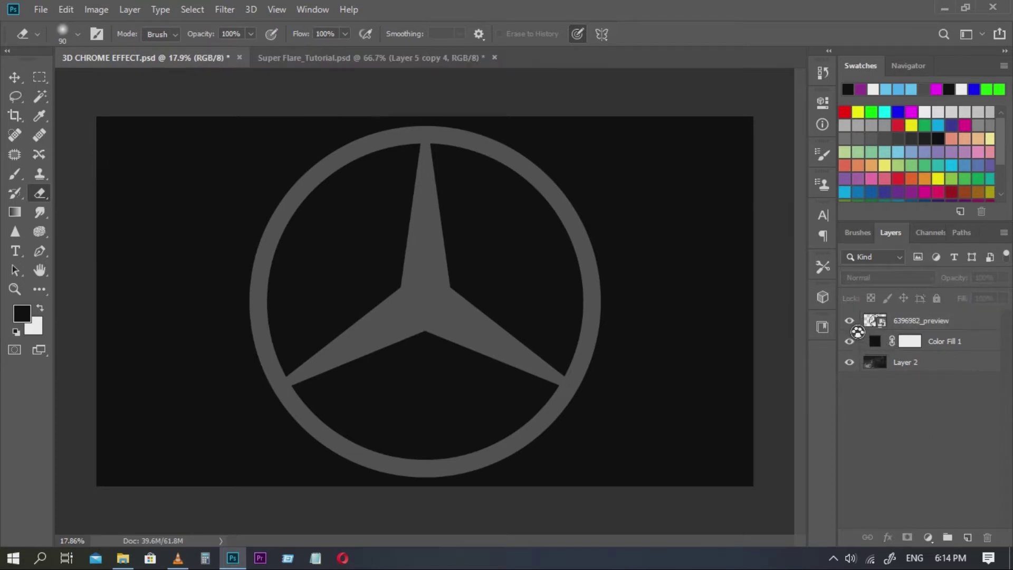
click(850, 321)
click(934, 323)
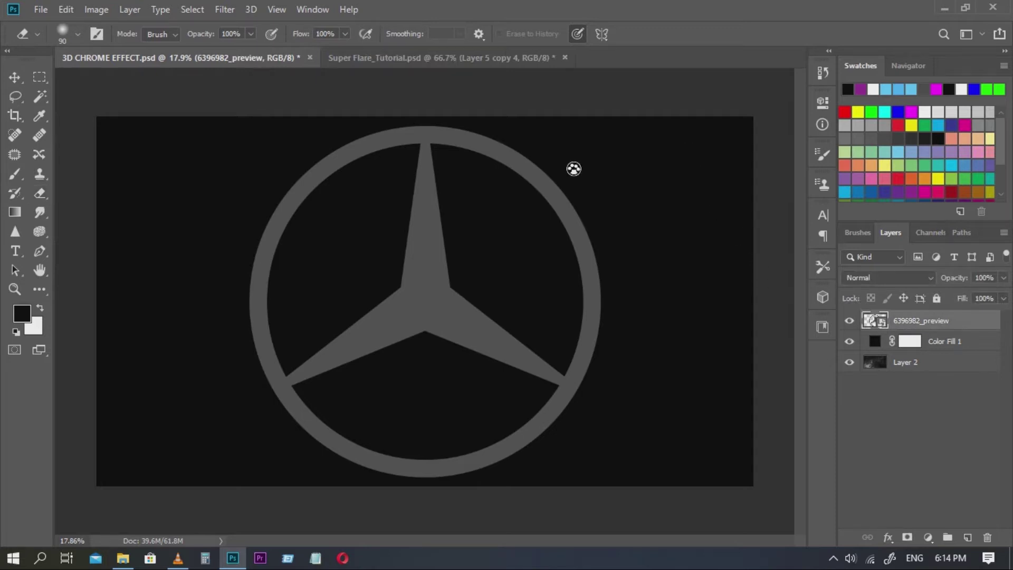
key(ctrl+t)
drag(613, 130, 575, 169)
drag(547, 248, 542, 244)
key(Return)
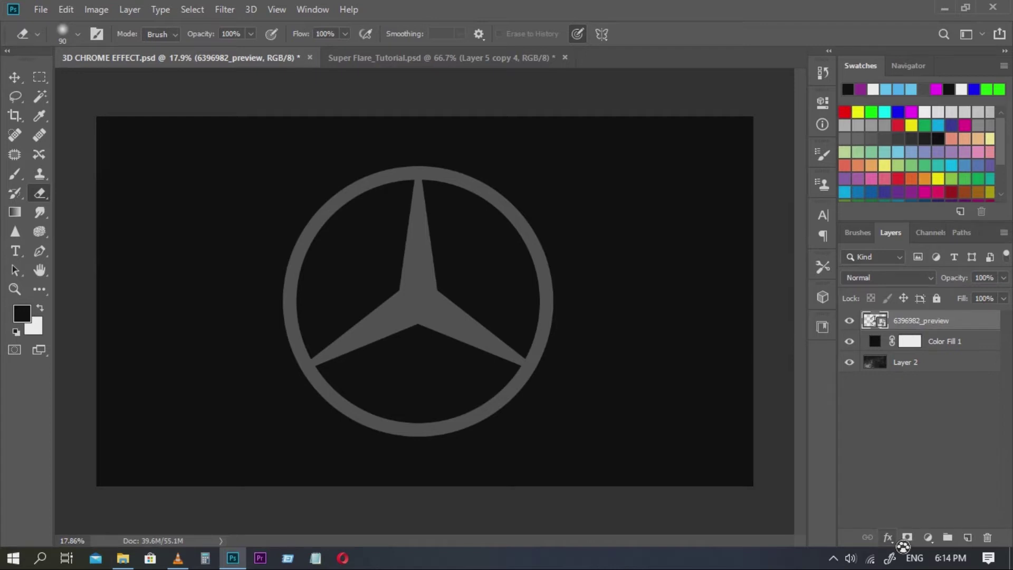
Apply a light grey Color Overlay at 100% opacity to the logo layer and convert it to a smart object.
click(891, 541)
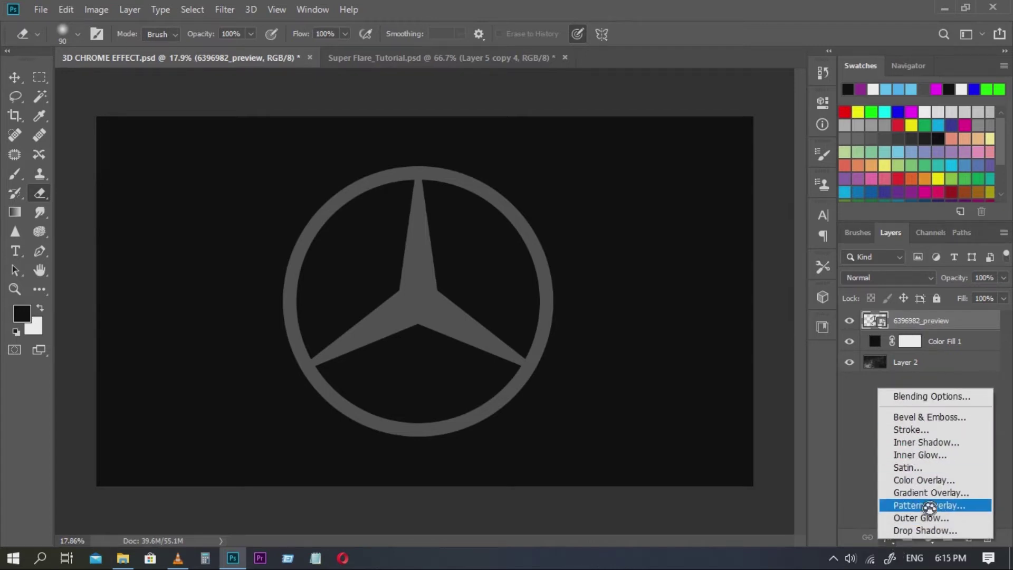
click(924, 482)
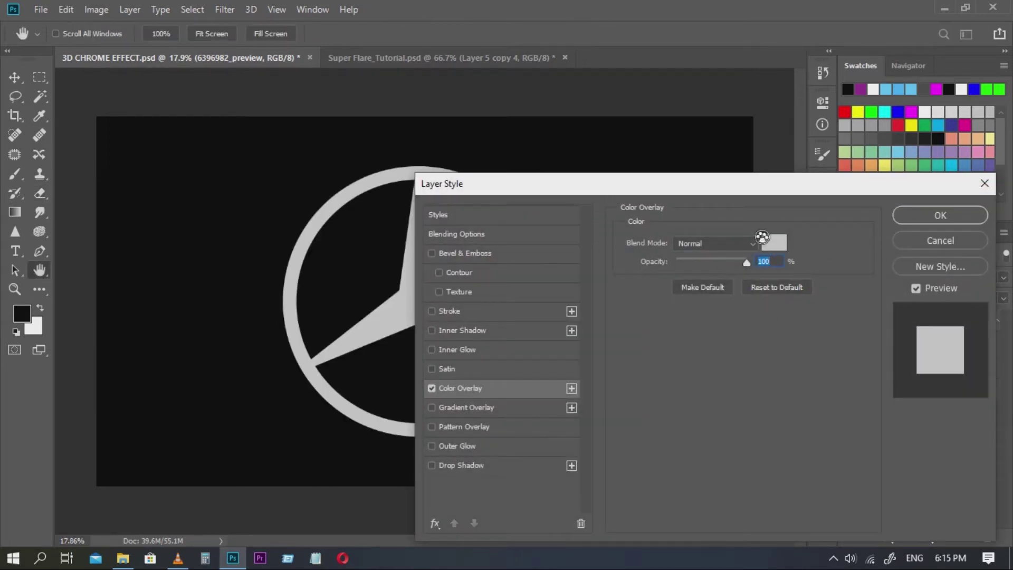
click(974, 221)
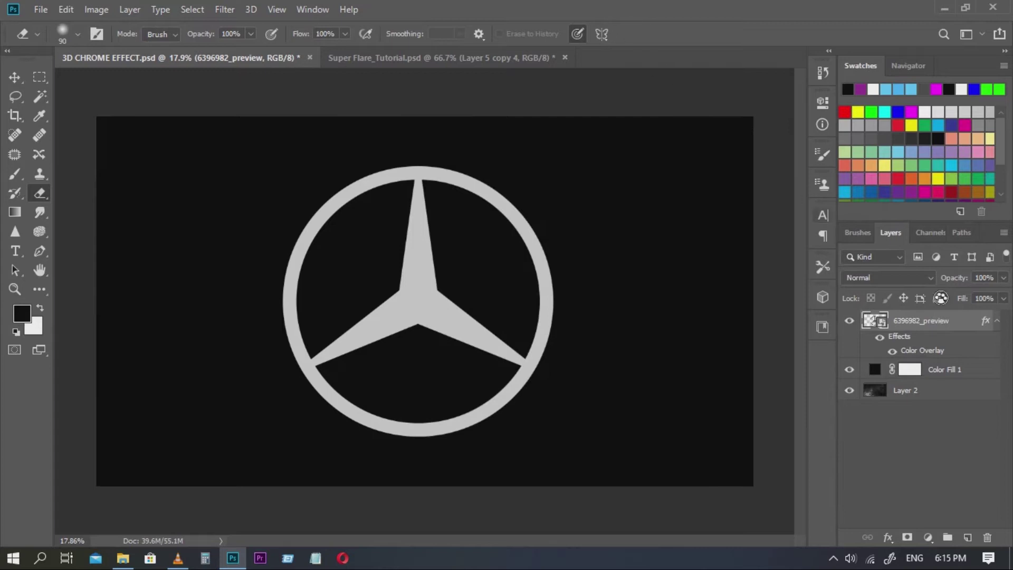
right_click(926, 330)
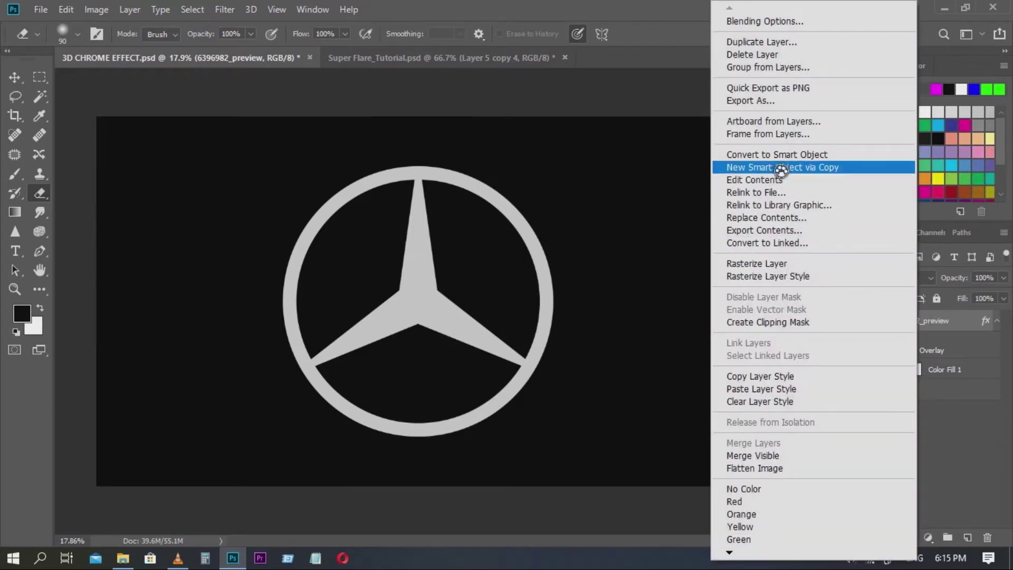
click(780, 158)
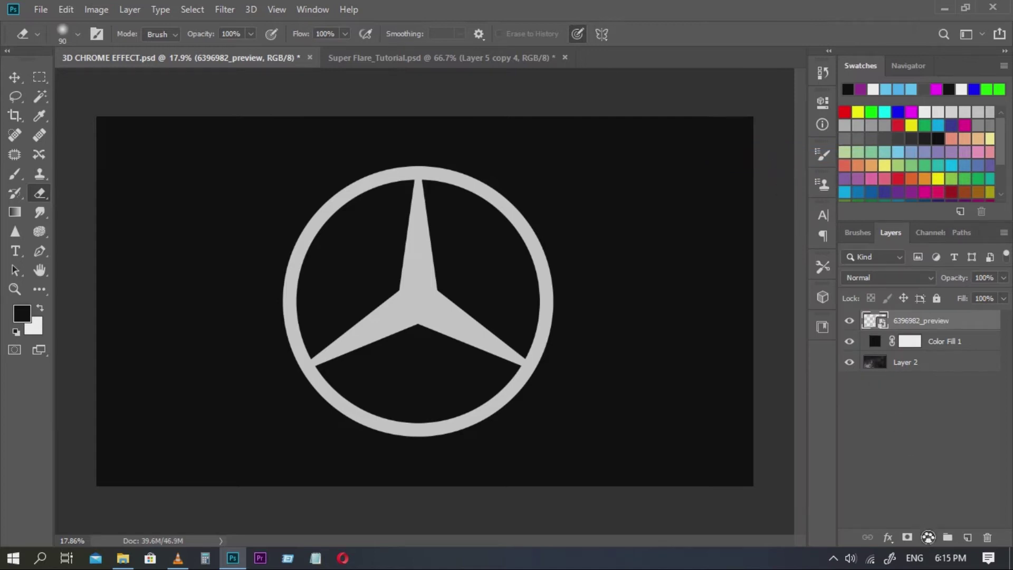
click(890, 539)
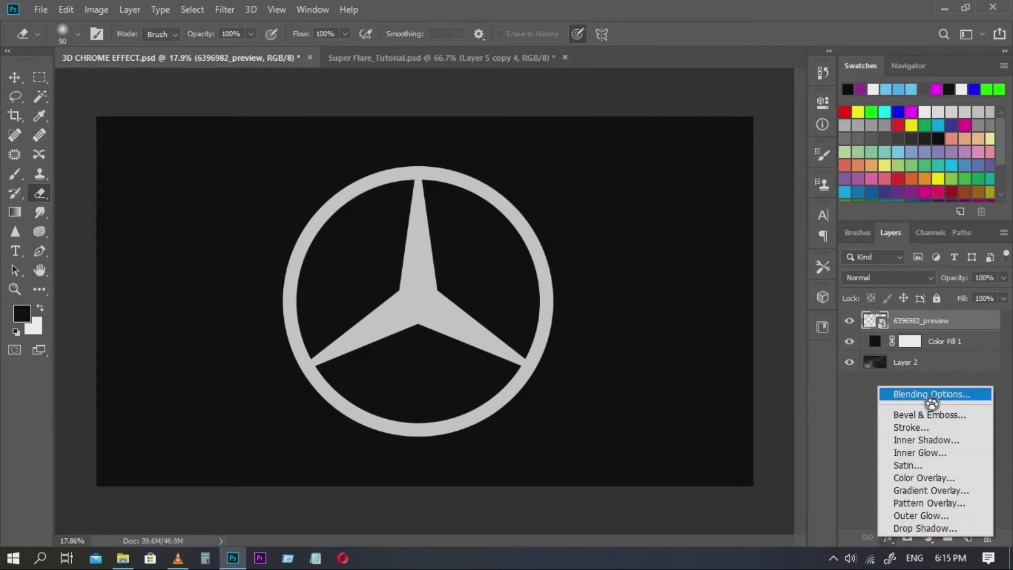
click(924, 398)
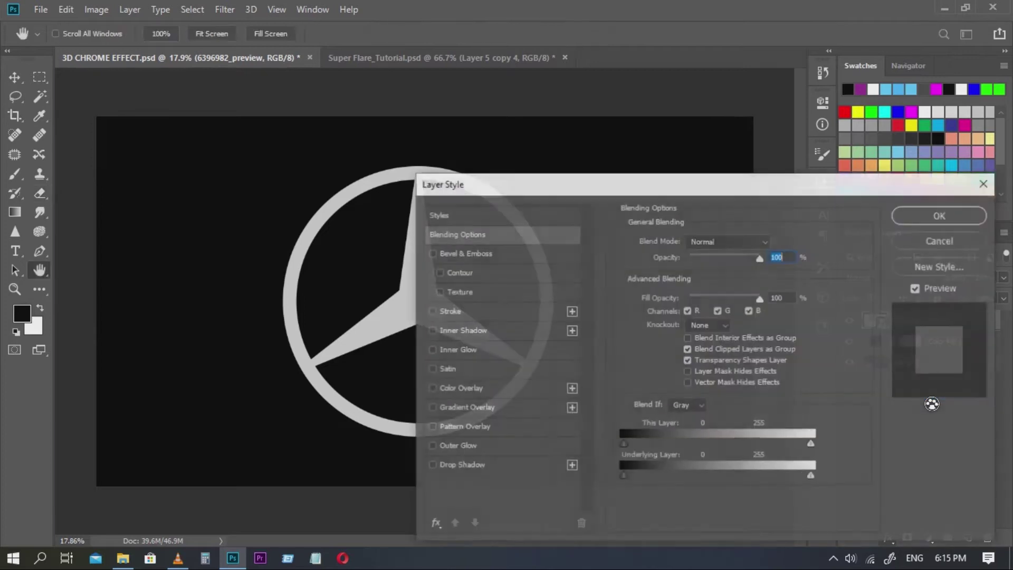
click(944, 214)
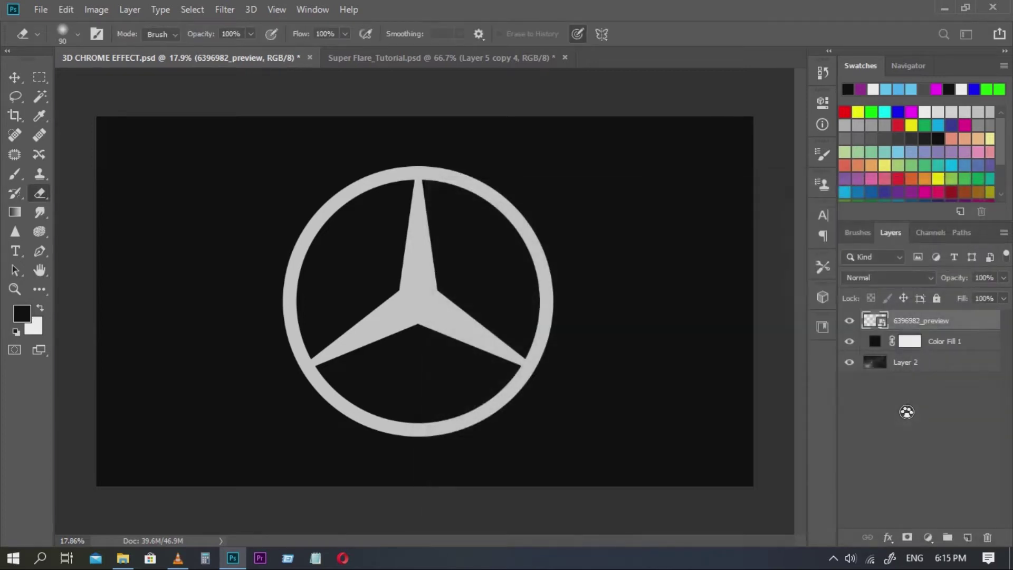
Add a Bevel & Emboss effect to the logo layer using the Inner Bevel style.
right_click(911, 319)
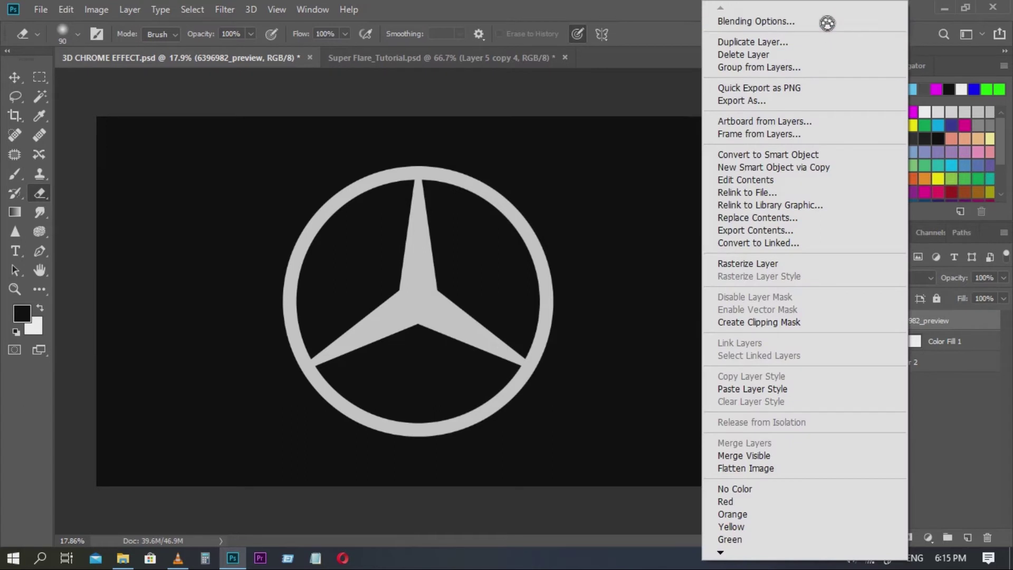
click(760, 22)
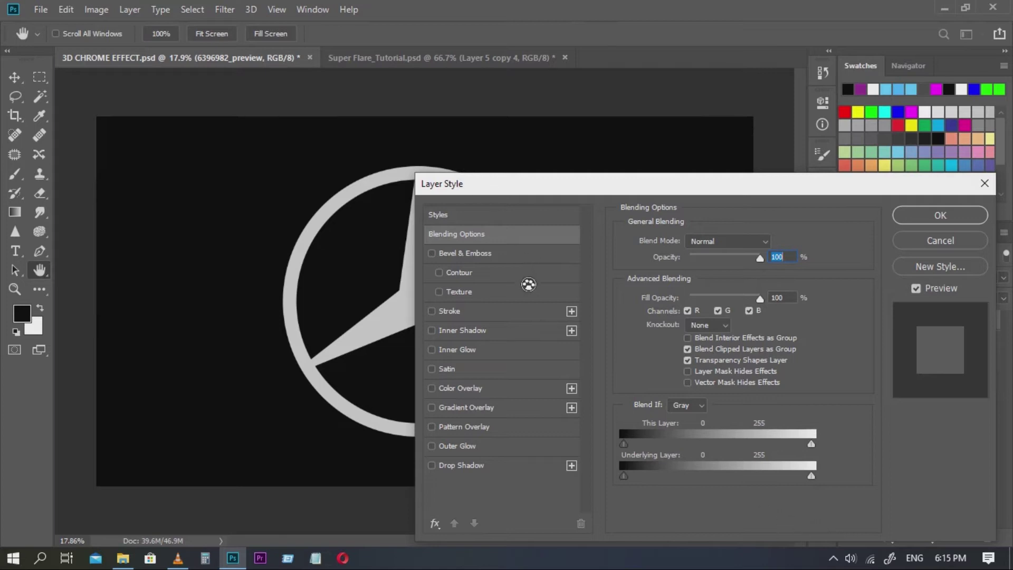
click(433, 254)
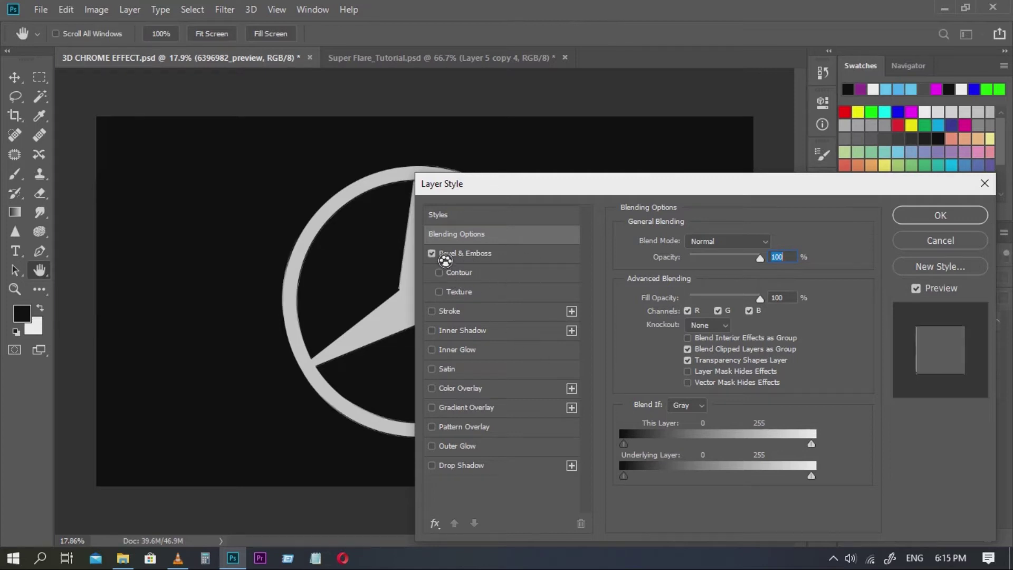
click(490, 260)
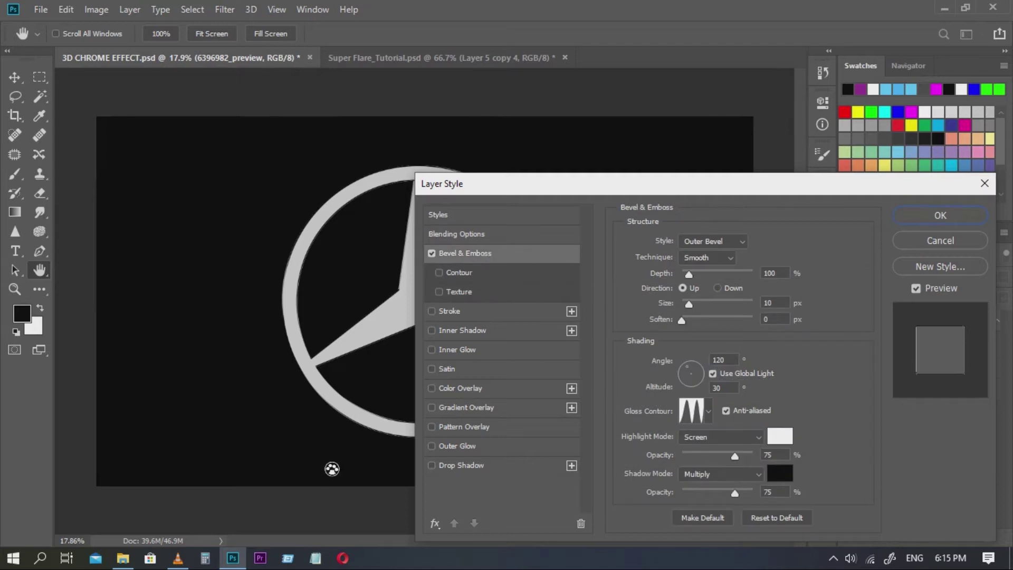
click(710, 243)
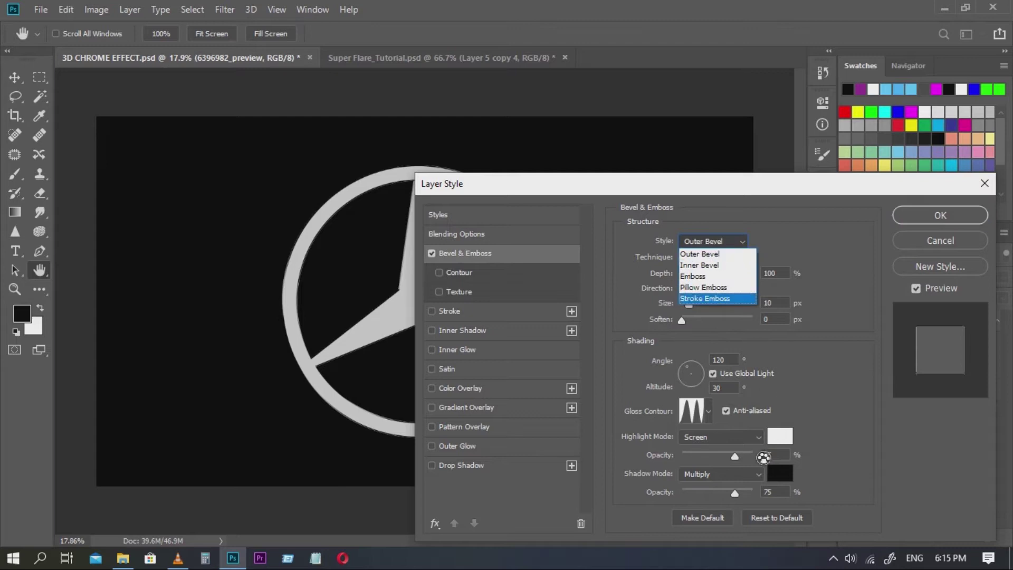
click(707, 267)
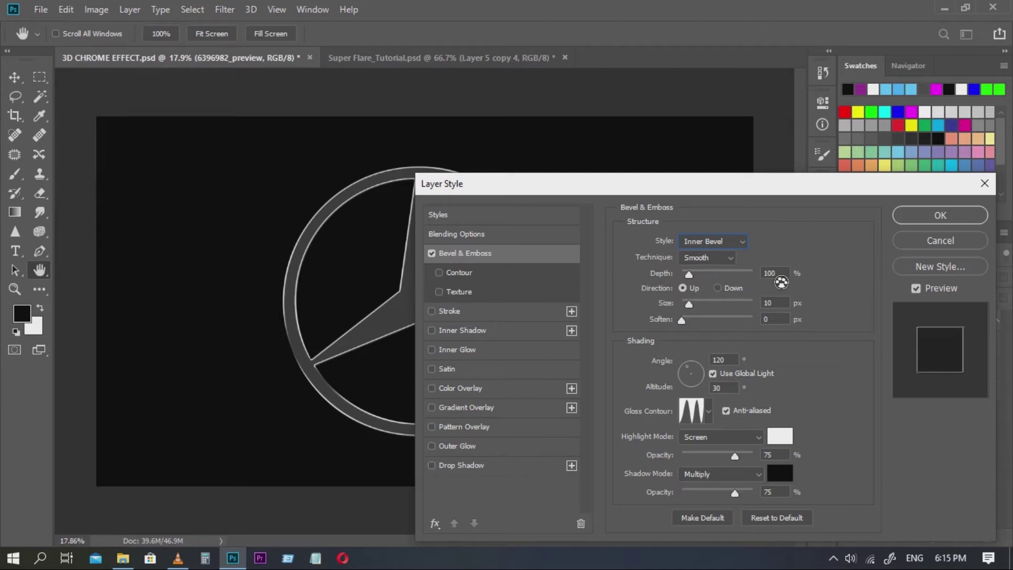
Raise the bevel's depth to 521% and choose the straight diagonal gloss contour.
drag(698, 284, 729, 285)
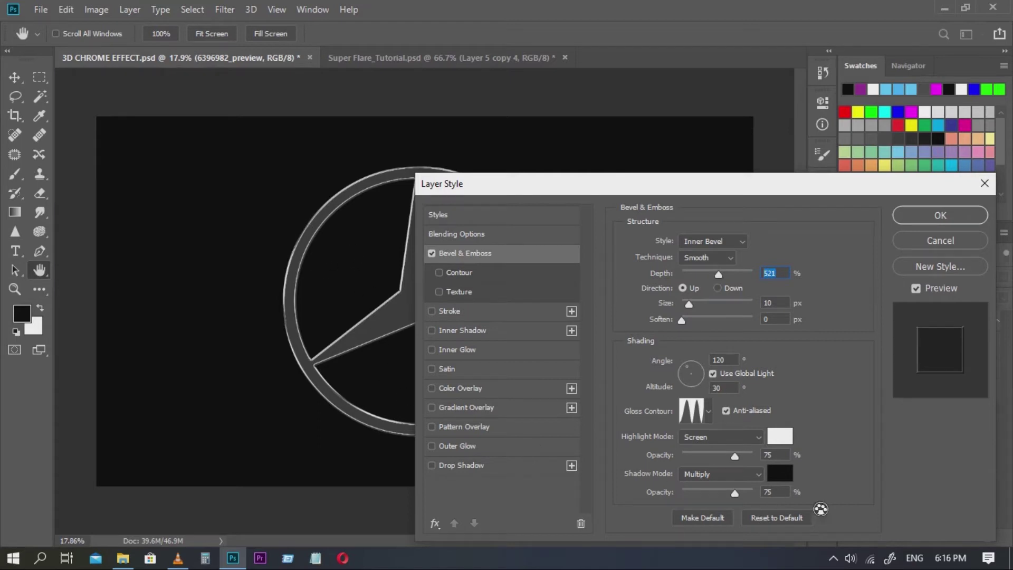
click(709, 412)
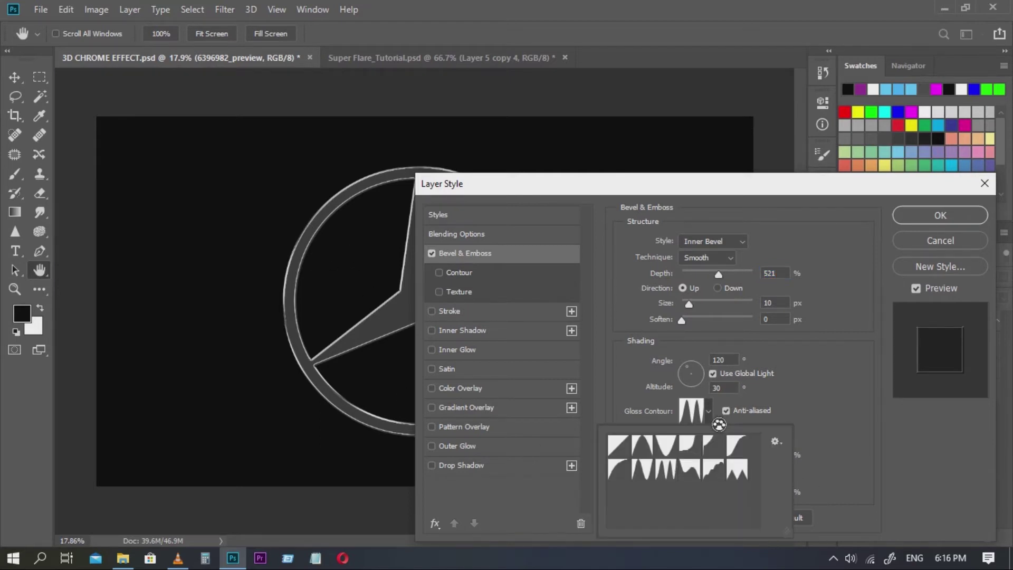
click(620, 454)
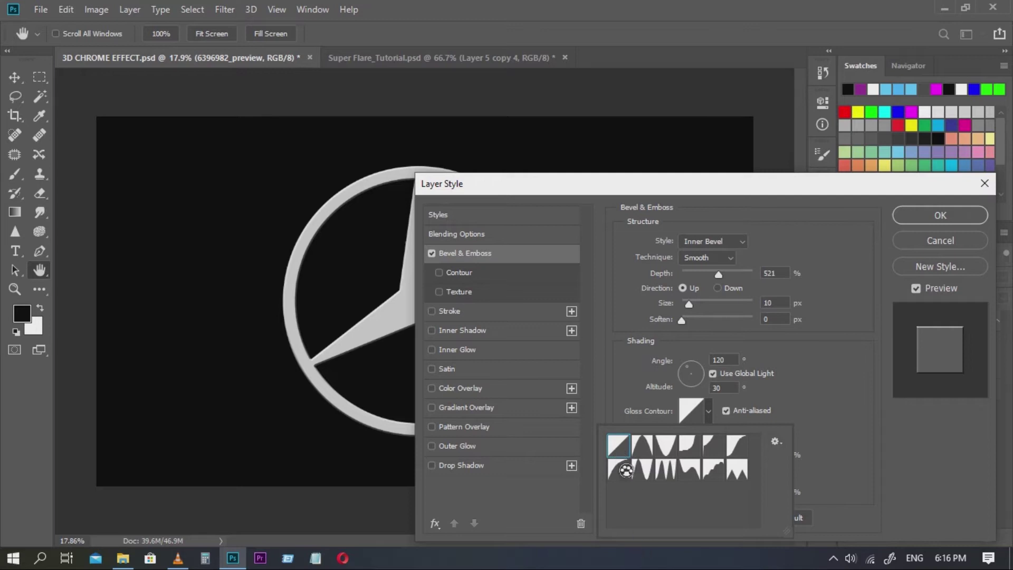
Set the logo bevel's depth to 677% and its size to 65 px.
scroll(369, 224, up, 6)
drag(348, 280, 220, 210)
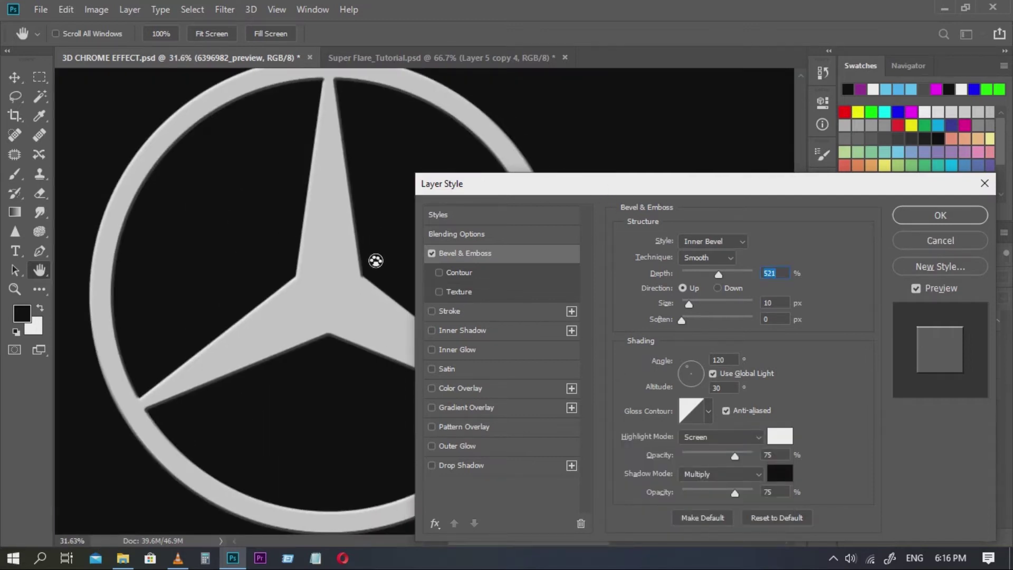
scroll(347, 257, down, 2)
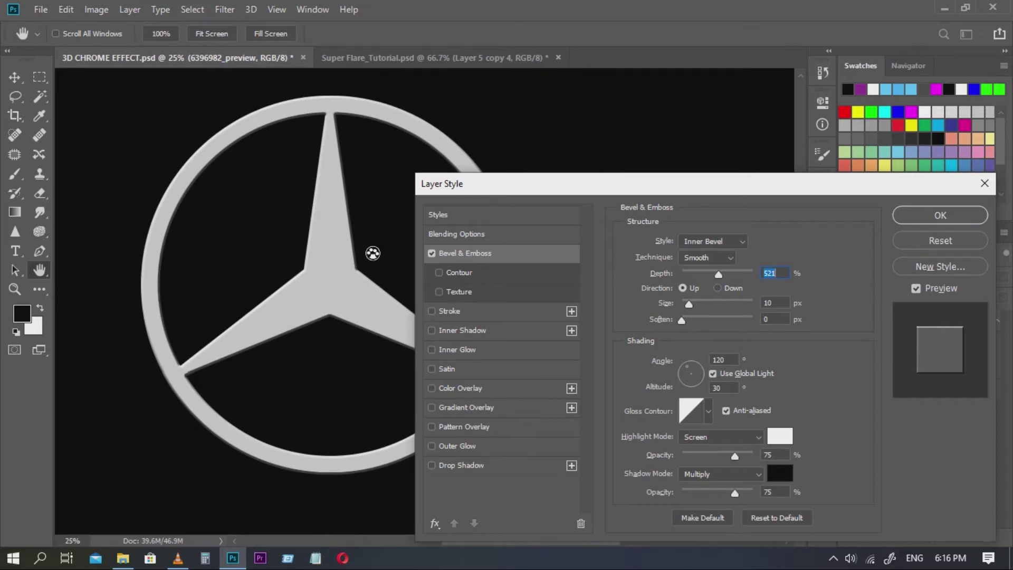
click(21, 80)
scroll(342, 250, up, 7)
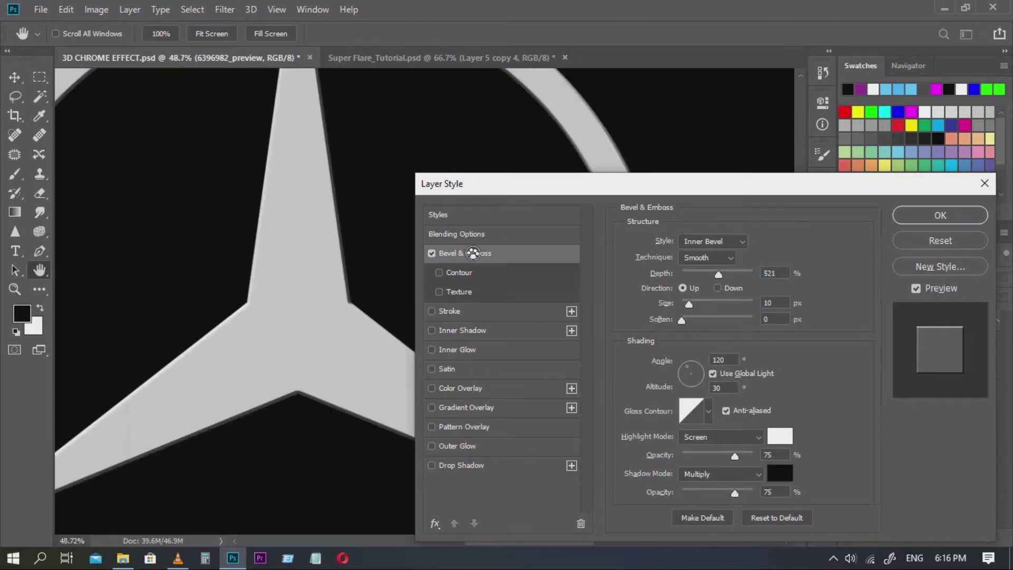
mouse_move(723, 287)
mouse_down()
mouse_move(743, 285)
mouse_move(730, 275)
mouse_up()
mouse_move(689, 305)
mouse_down()
mouse_move(715, 304)
mouse_move(704, 305)
mouse_up()
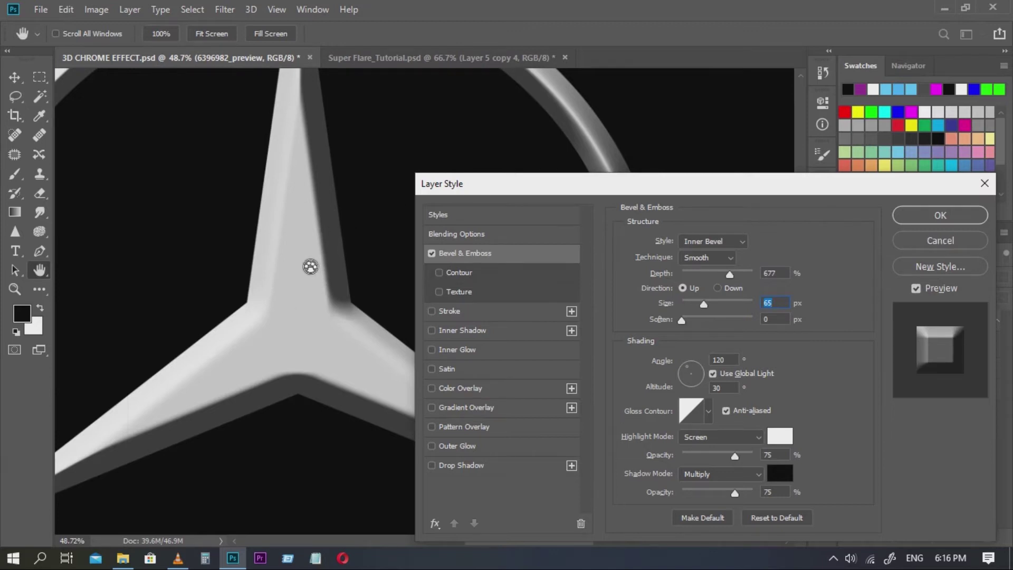
Set the bevel's depth to 573% and soften to 5 px, and apply the layer style.
scroll(262, 257, down, 5)
scroll(289, 323, up, 1)
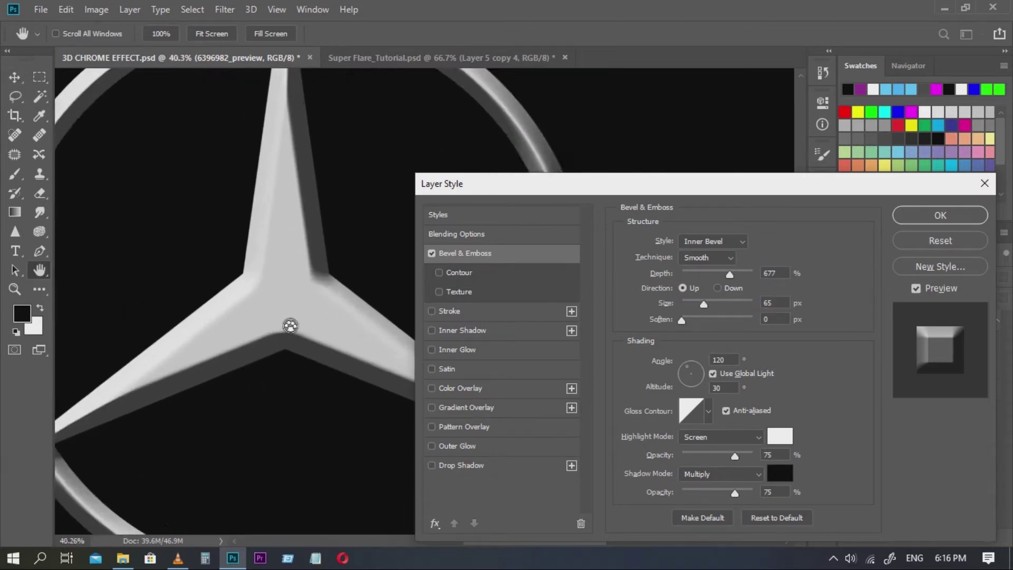
drag(625, 192, 720, 141)
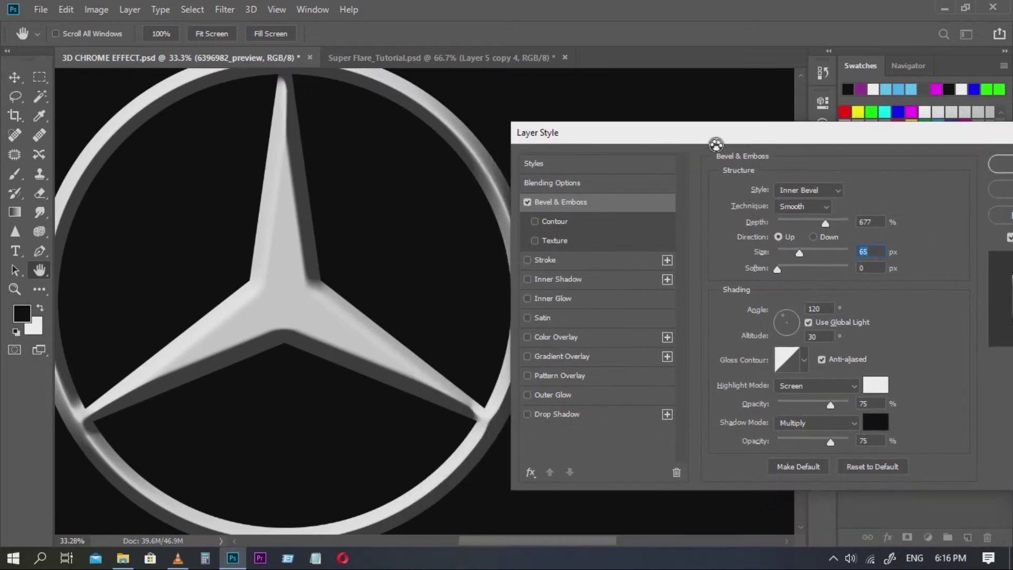
scroll(275, 287, down, 2)
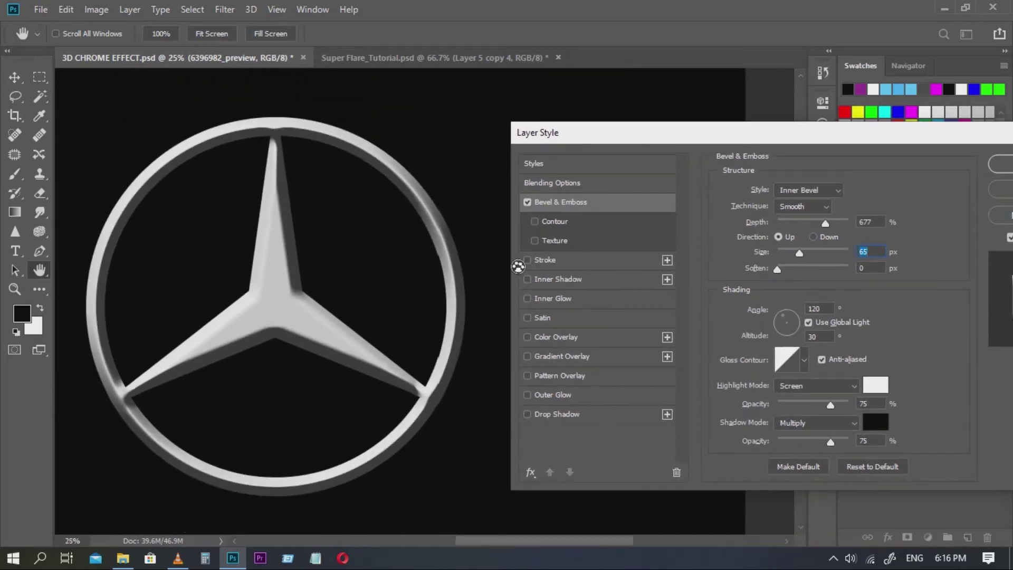
drag(837, 234, 830, 233)
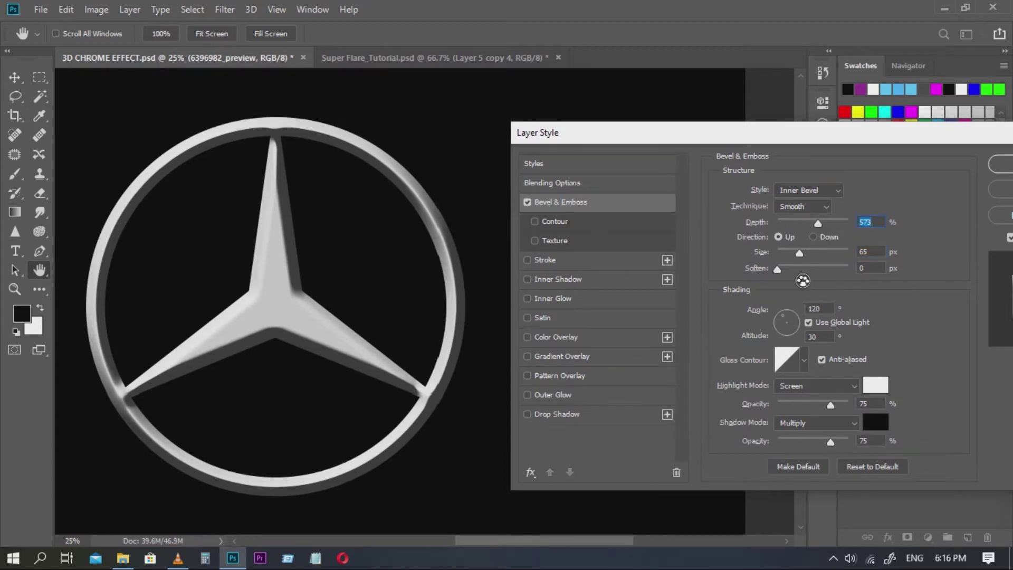
drag(778, 271, 804, 283)
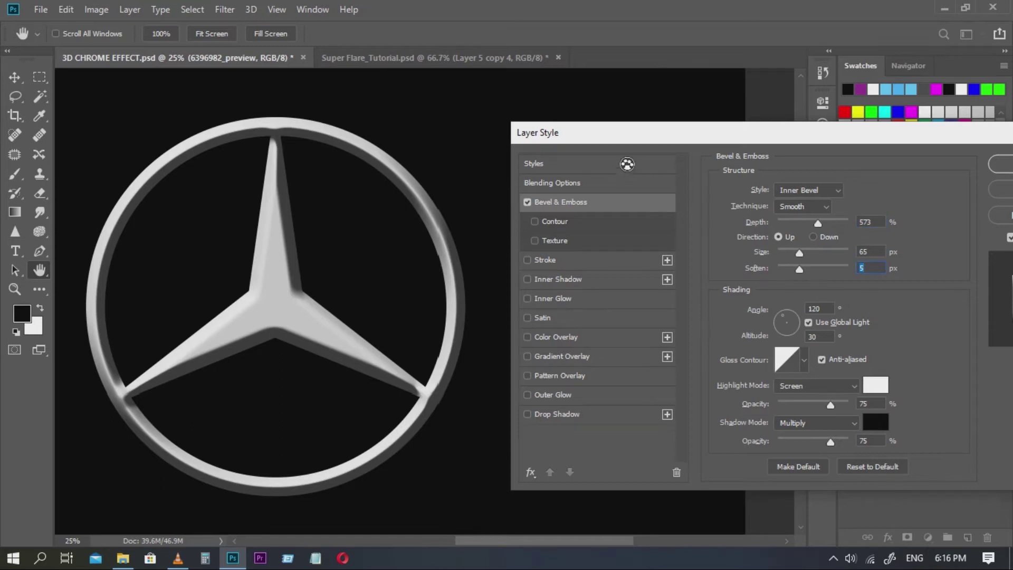
drag(696, 142, 620, 125)
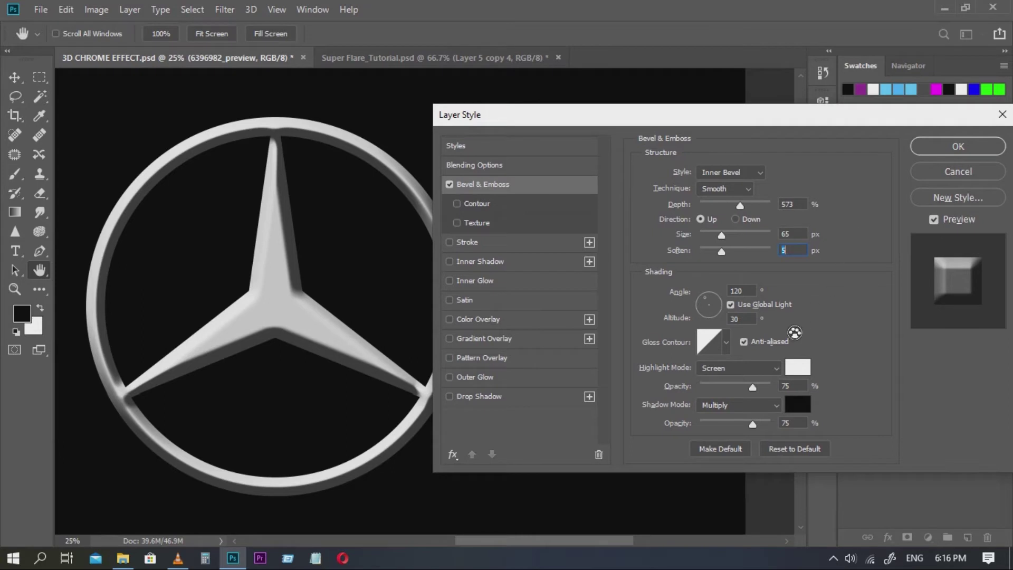
click(984, 151)
Convert the bevelled logo layer to a smart object.
scroll(521, 270, down, 5)
scroll(450, 282, up, 4)
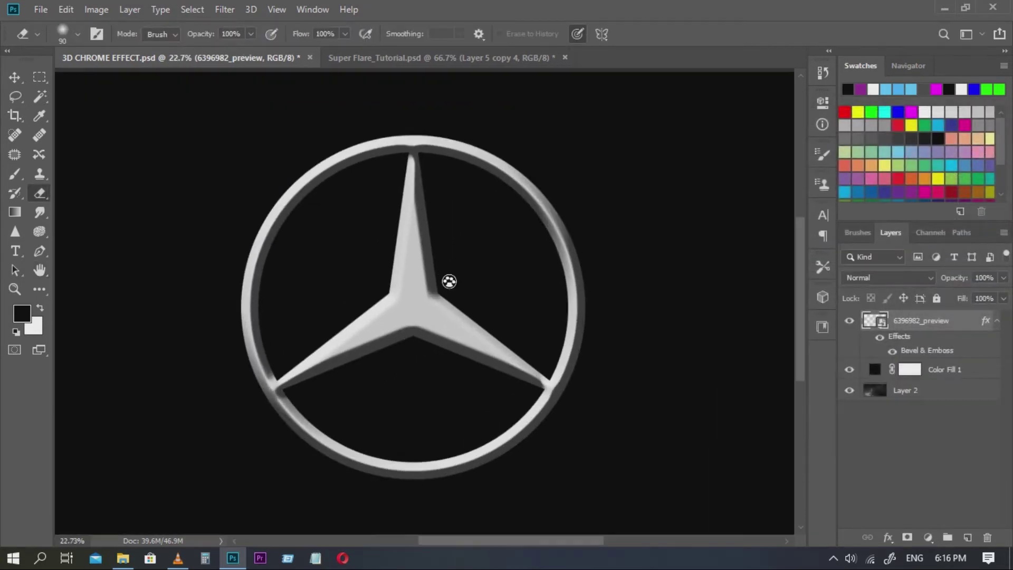
right_click(958, 332)
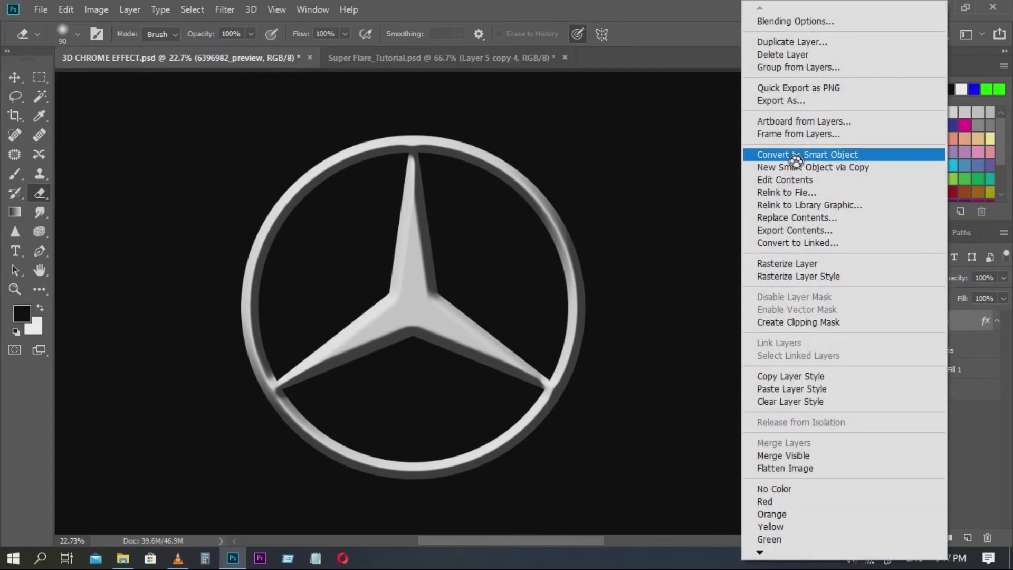
click(796, 155)
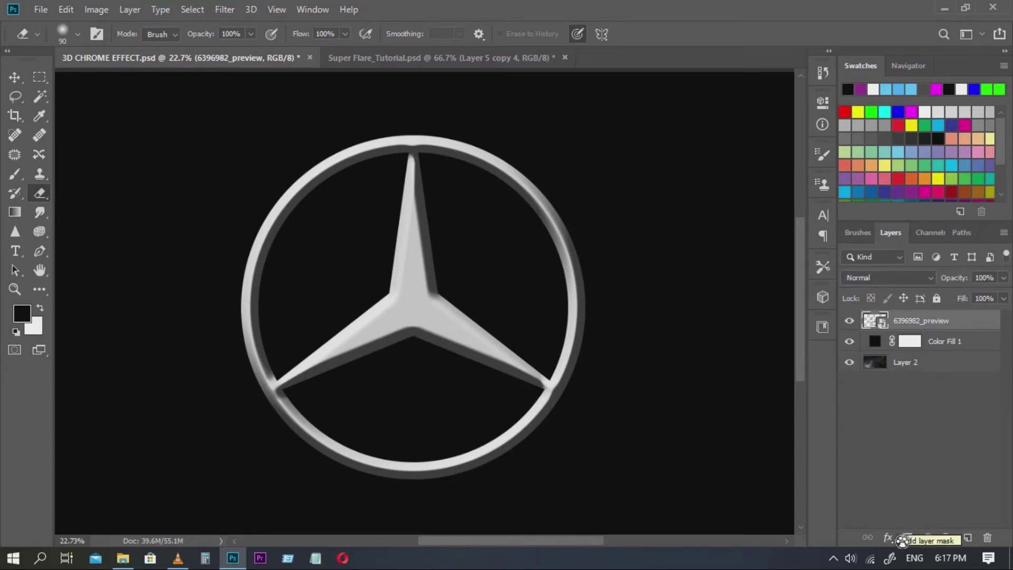
Add a Bevel & Emboss effect with the Outer Bevel style to the logo smart object.
click(889, 538)
click(929, 402)
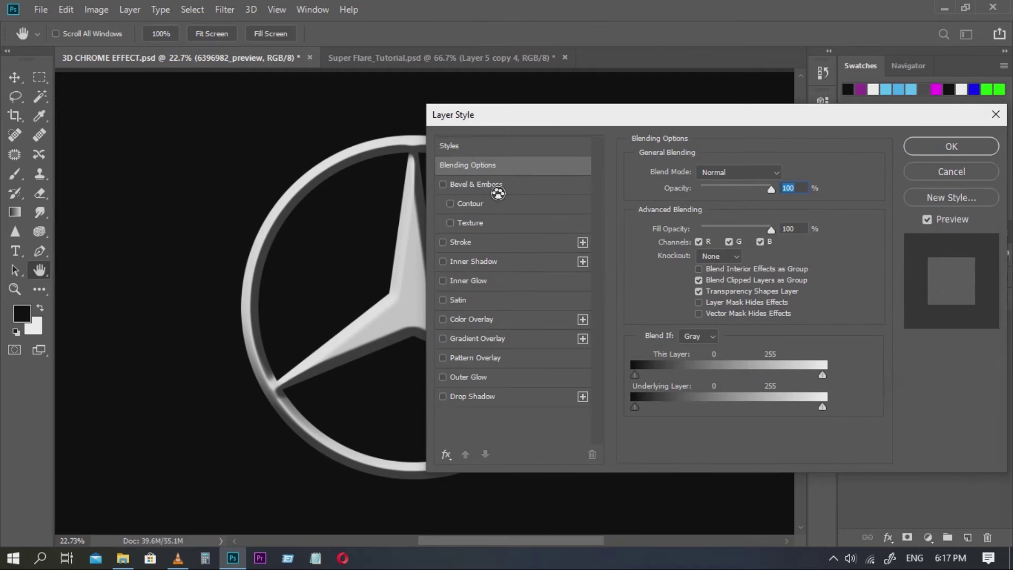
click(496, 190)
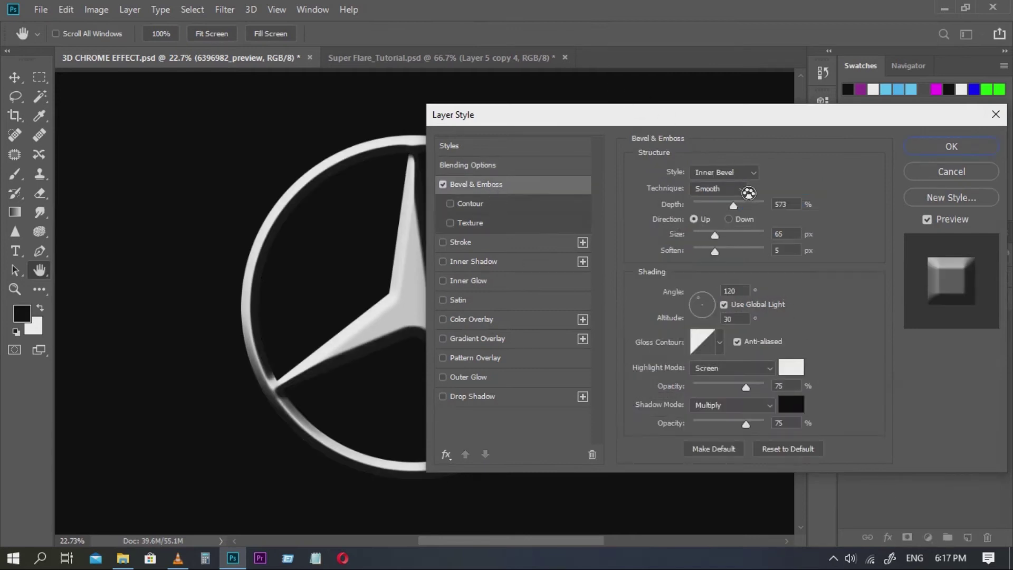
click(731, 178)
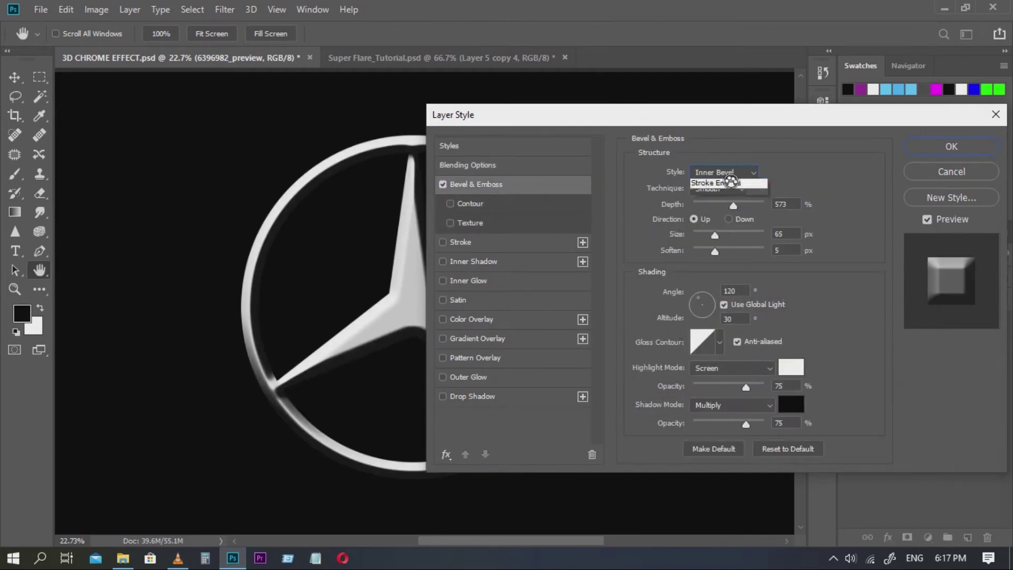
click(729, 188)
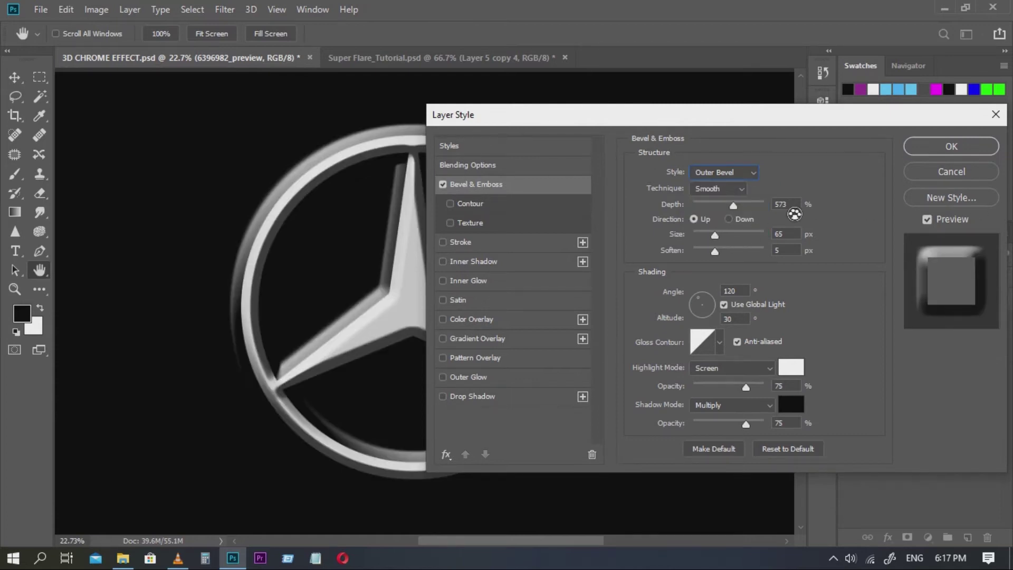
Set the outer bevel's depth to 50% and its size to 21 px.
drag(734, 206, 697, 207)
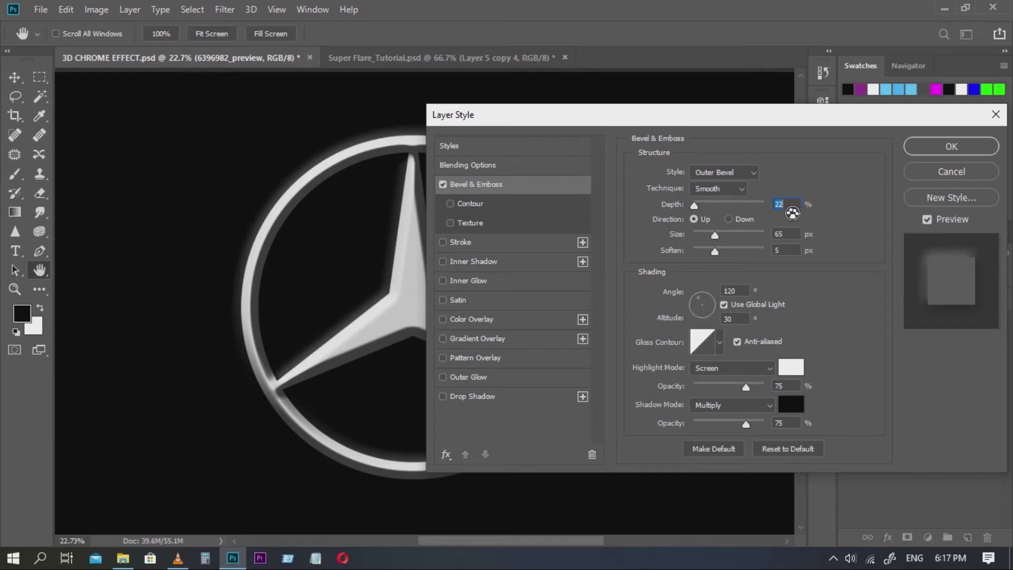
text(50)
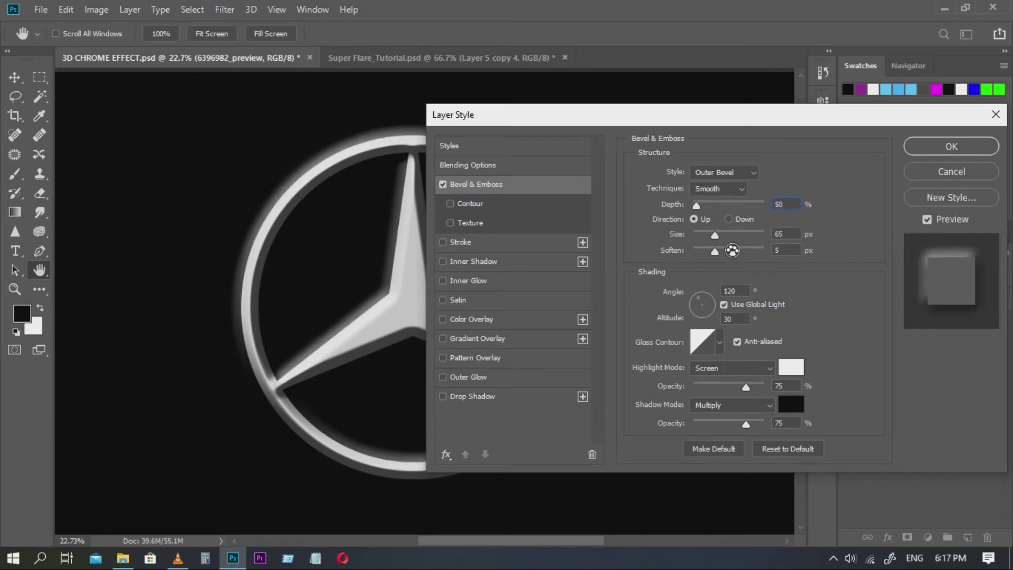
drag(719, 237, 713, 242)
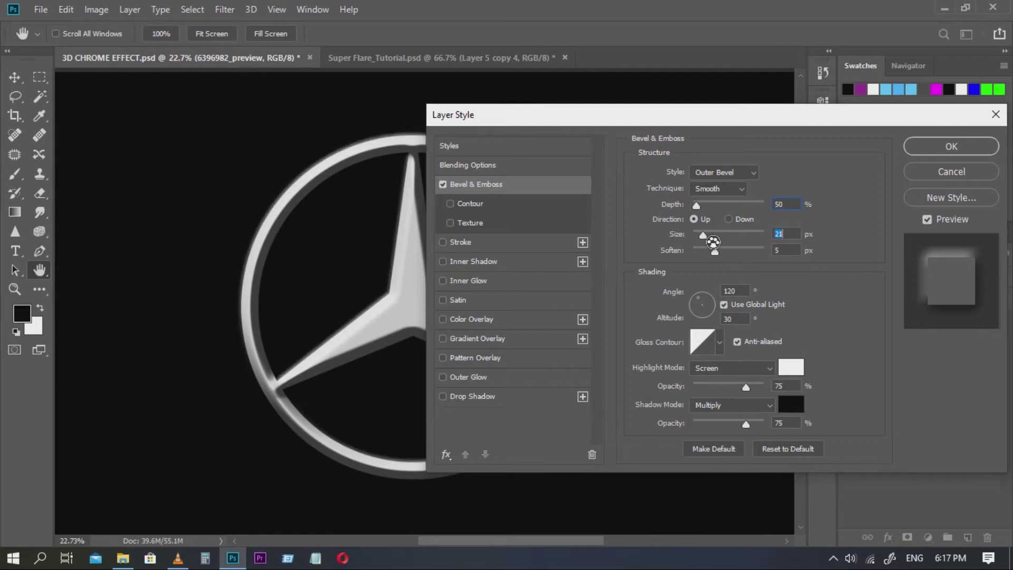
Choose the double-peaked ring gloss contour for the outer bevel and inspect the logo's edges.
click(721, 344)
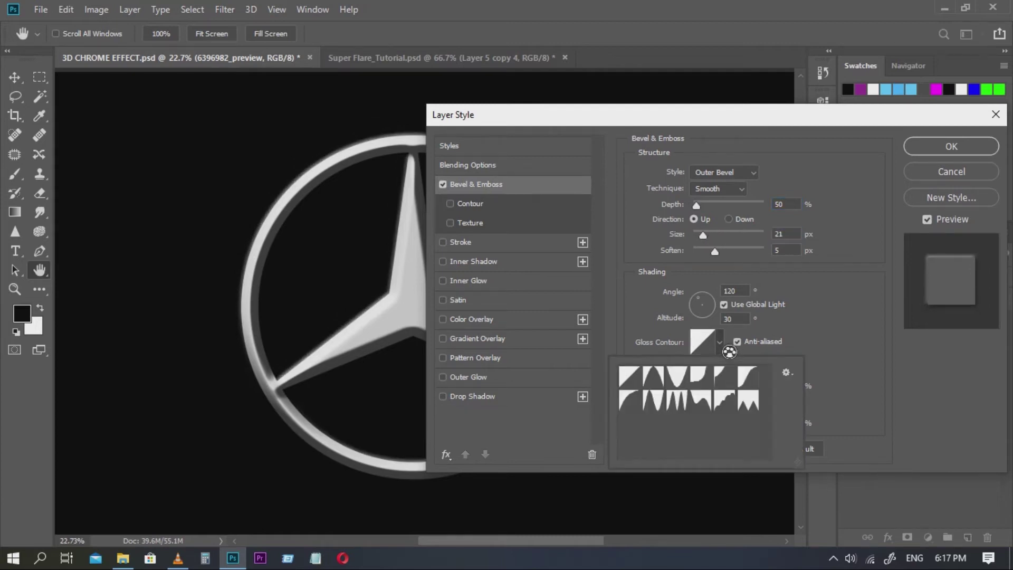
click(678, 404)
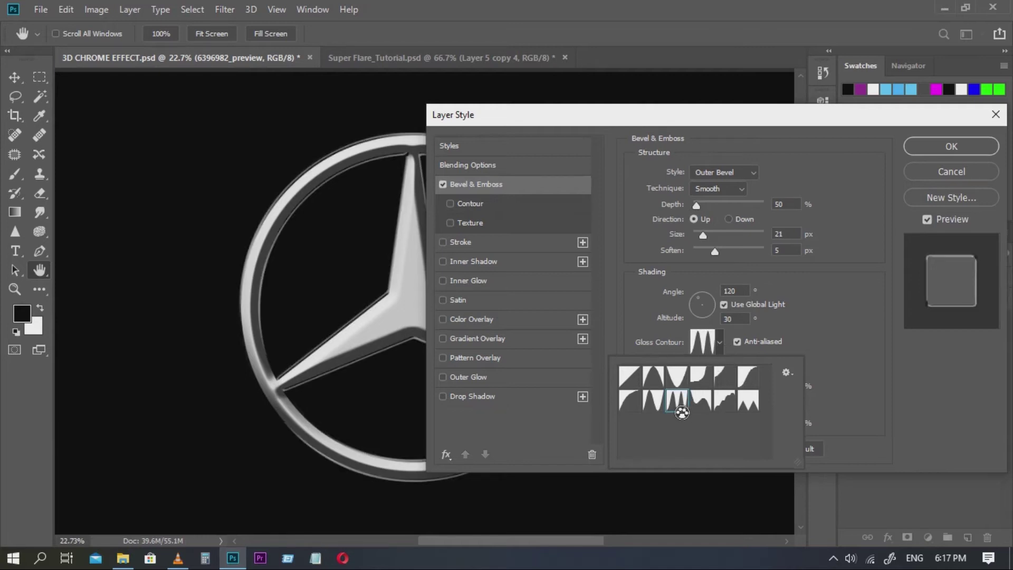
scroll(299, 216, up, 6)
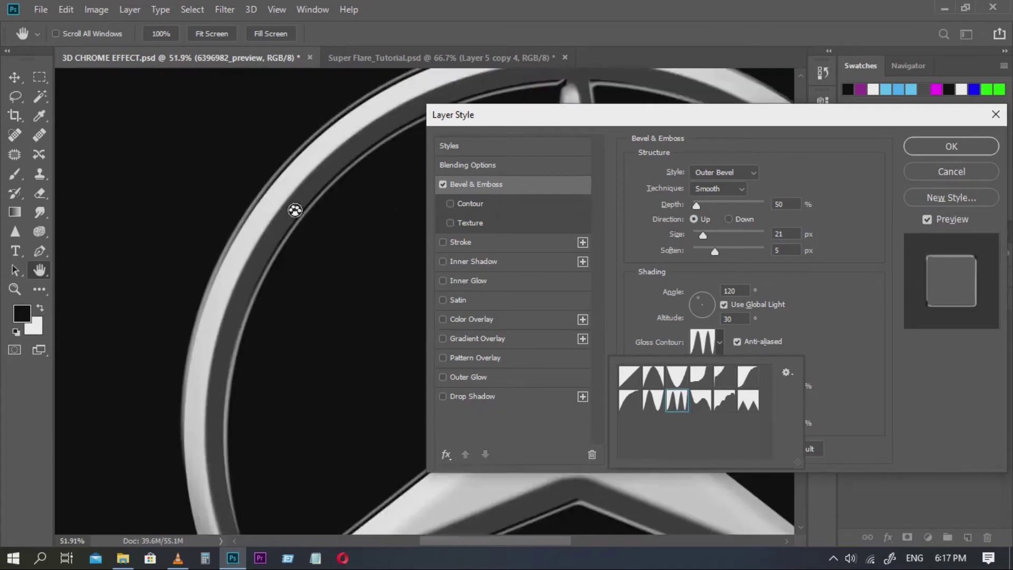
scroll(299, 215, down, 5)
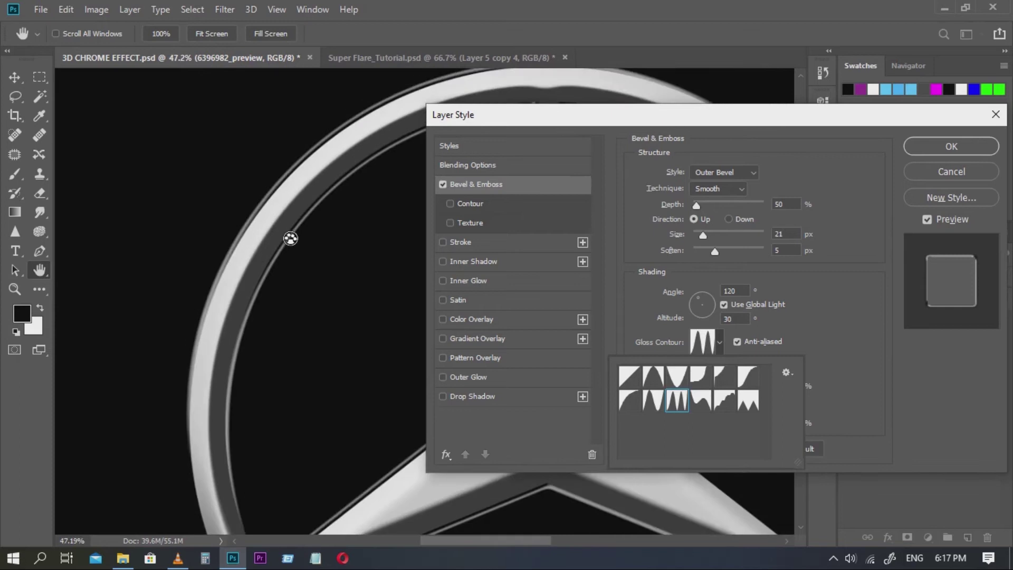
scroll(292, 239, up, 1)
Set the outer bevel's depth to 100% and its size to 6 px.
mouse_move(704, 237)
mouse_down()
mouse_move(693, 238)
mouse_move(709, 246)
mouse_up()
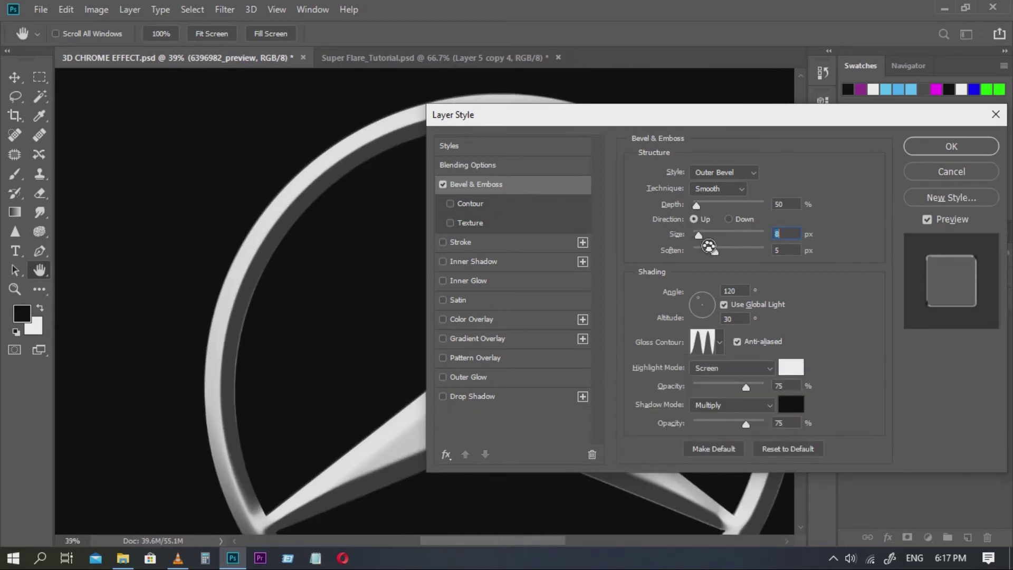
drag(696, 205, 728, 208)
text(100)
mouse_move(700, 234)
mouse_down()
mouse_move(723, 239)
mouse_move(707, 245)
mouse_up()
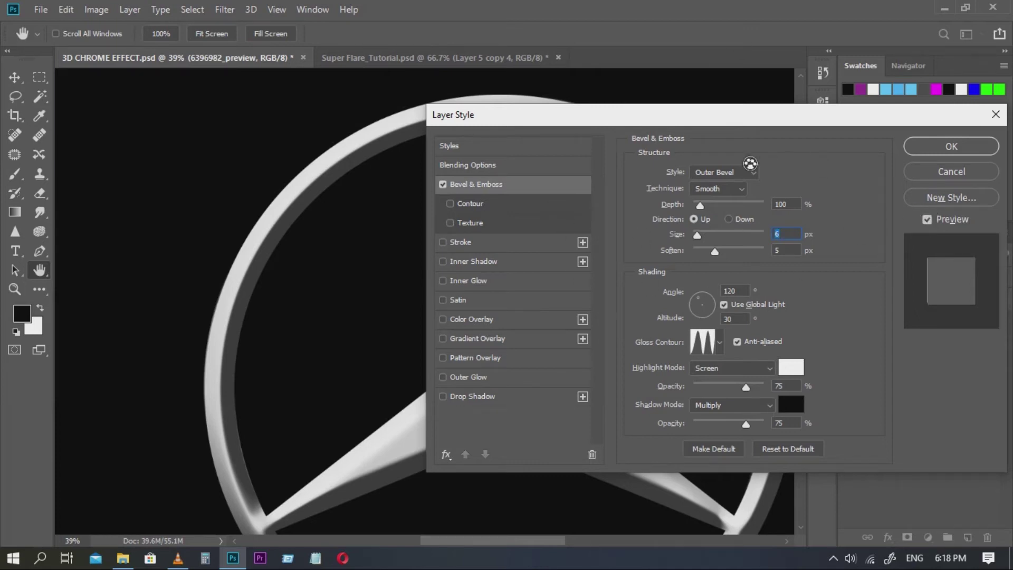
Add a white Inner Glow in Screen mode with 75% opacity and 10% choke.
click(470, 288)
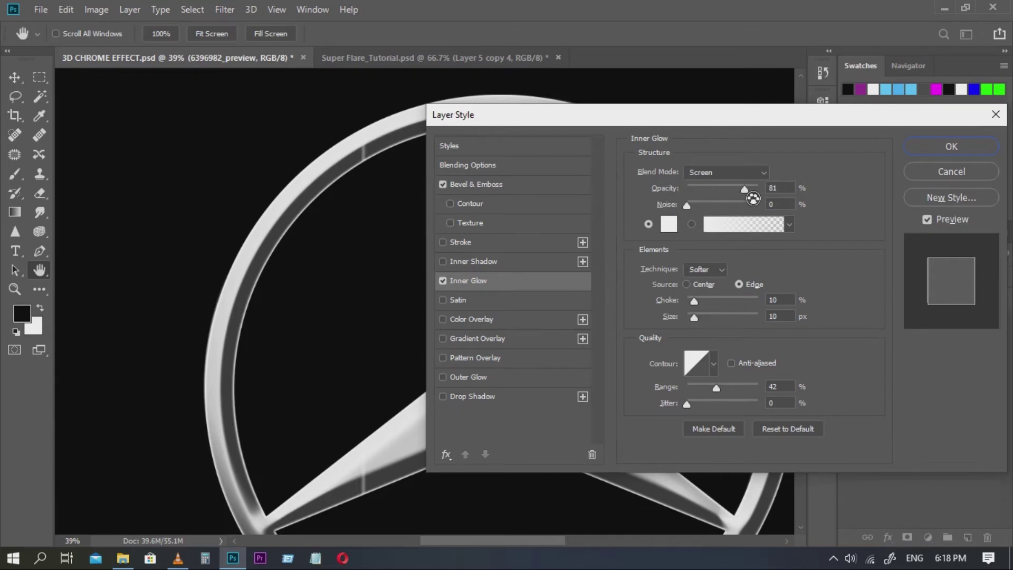
drag(785, 191, 757, 194)
text(75)
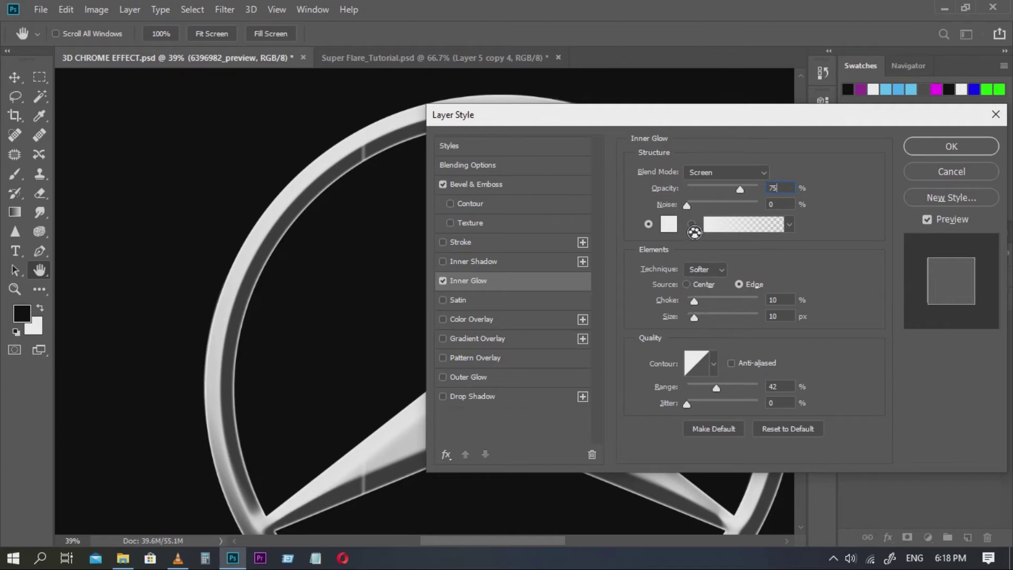
click(704, 174)
click(708, 177)
mouse_move(695, 301)
mouse_down()
mouse_move(713, 303)
mouse_move(699, 302)
mouse_up()
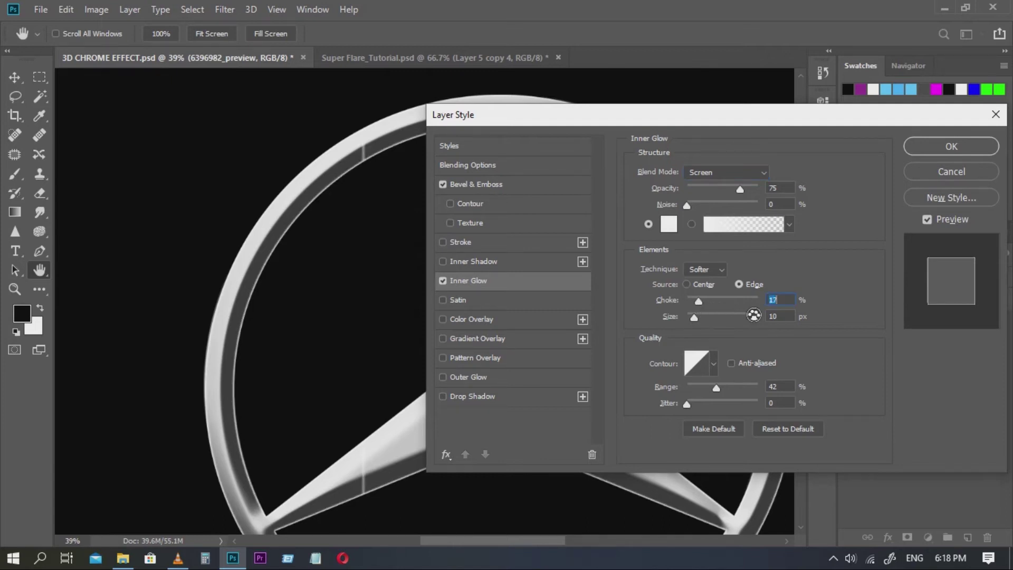
text(1)
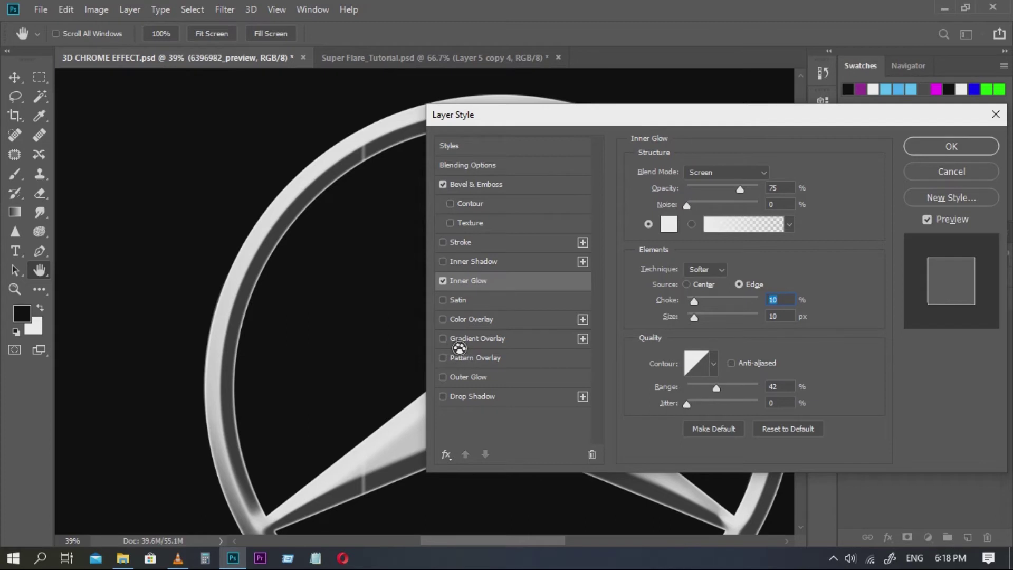
Add a linear black-white-black Gradient Overlay in Color Burn mode at 50% opacity.
click(482, 344)
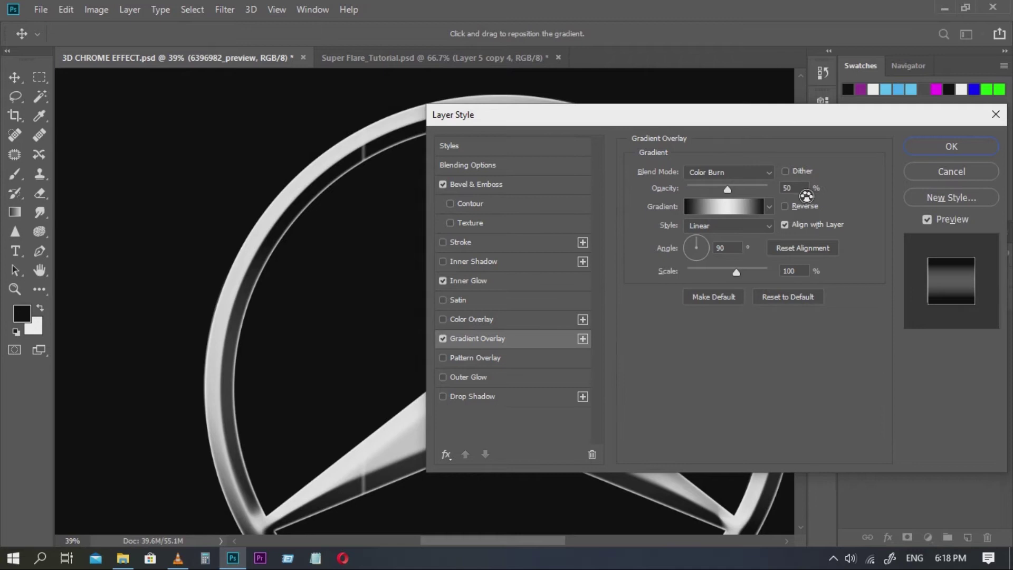
click(773, 174)
click(773, 174)
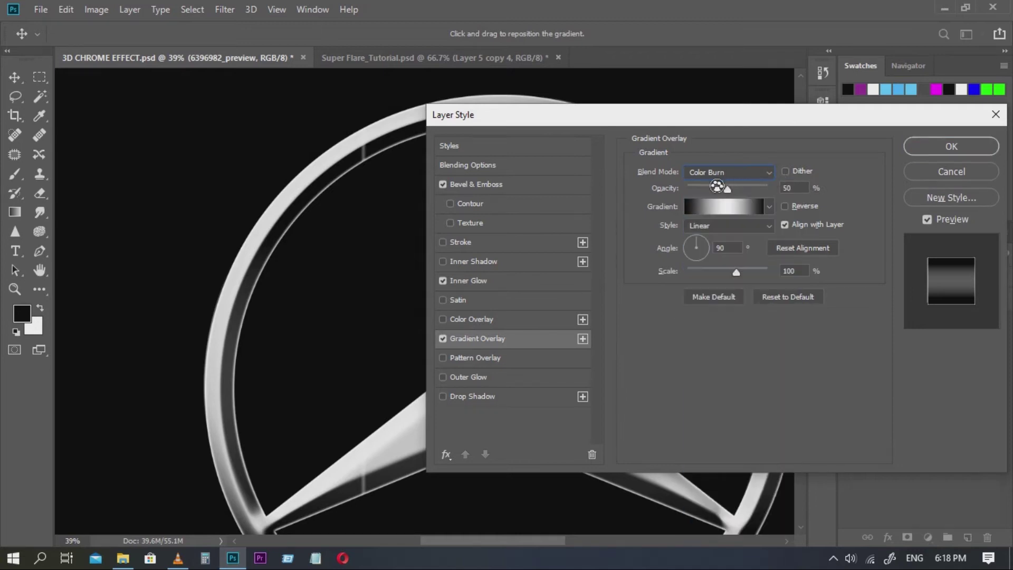
click(770, 207)
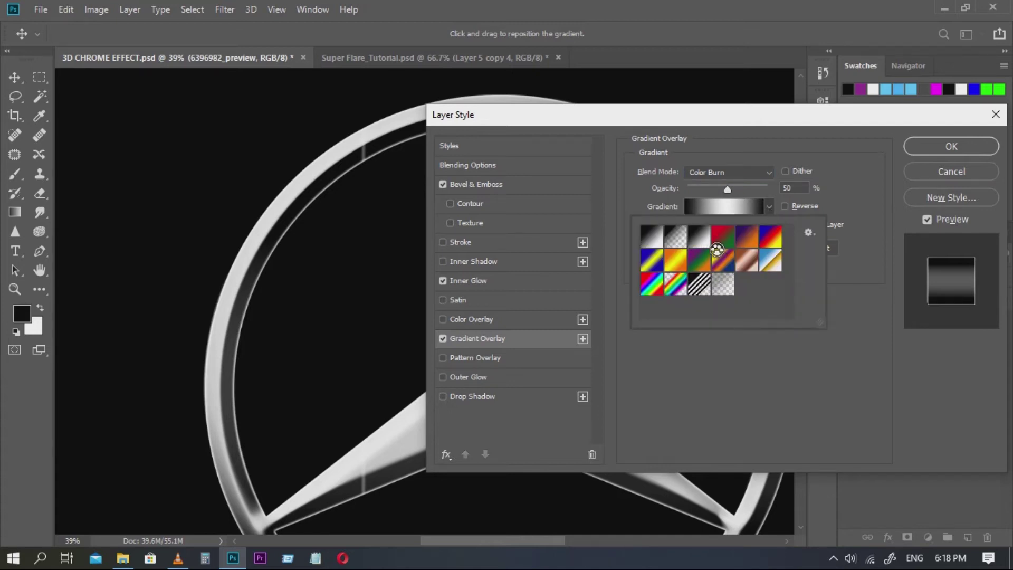
click(855, 302)
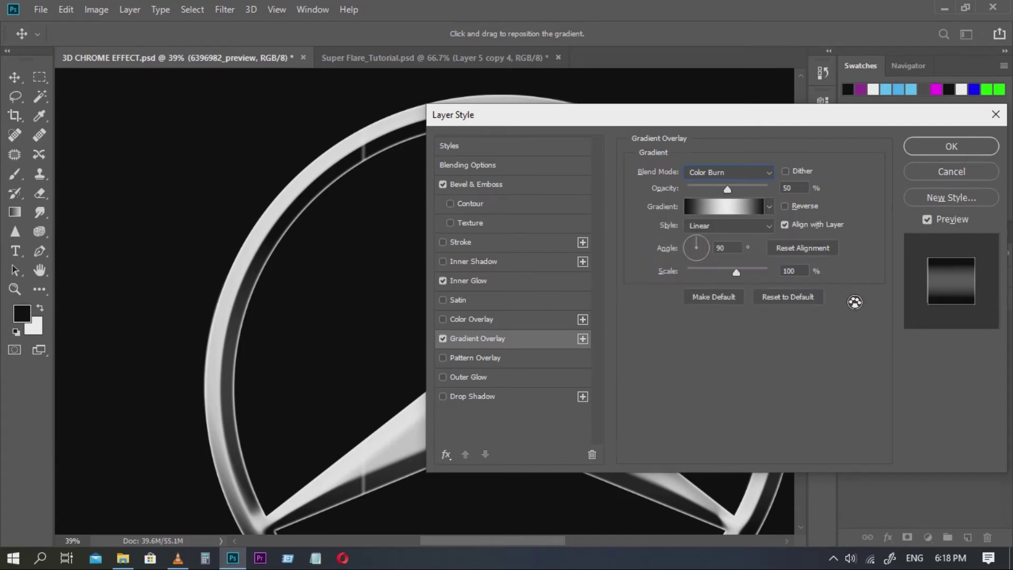
Place the gradient's white middle stop at 49% and apply the layer style.
click(760, 207)
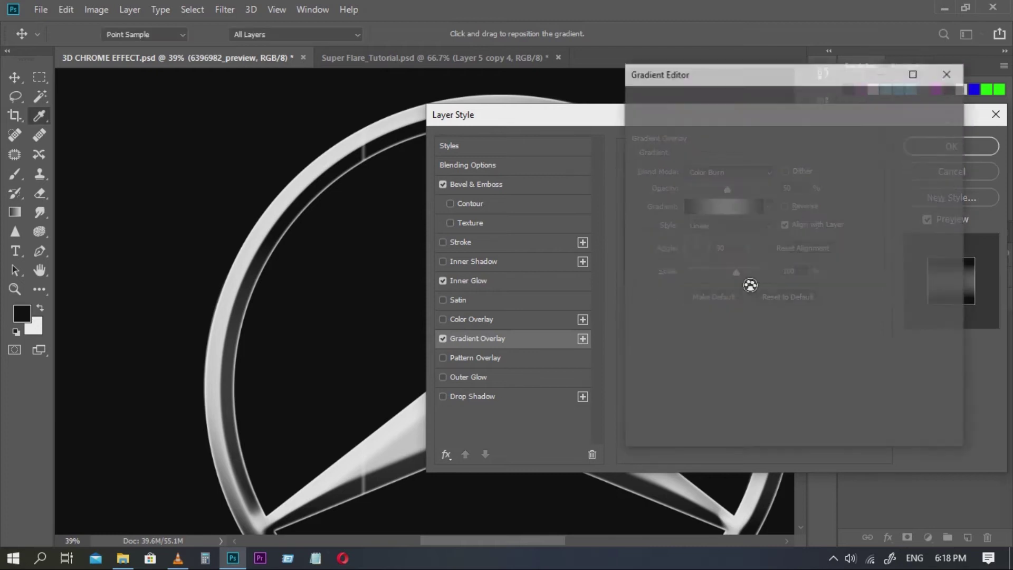
drag(801, 349, 793, 350)
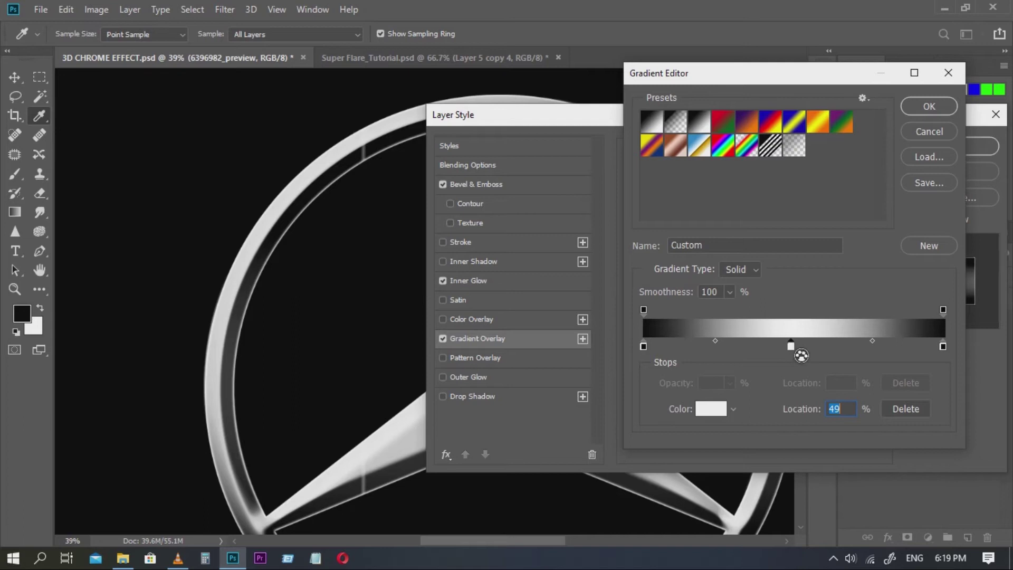
click(930, 109)
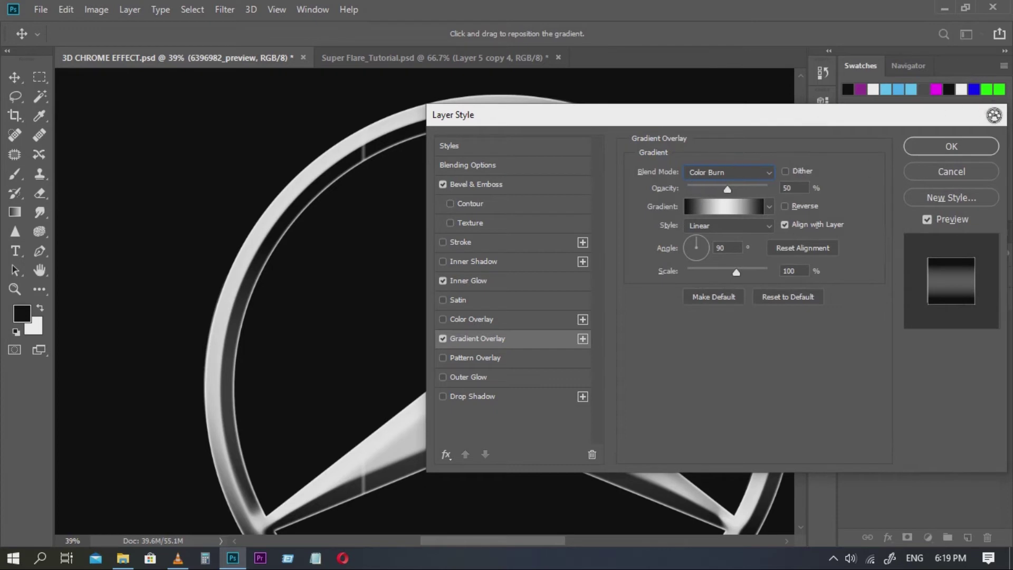
click(967, 153)
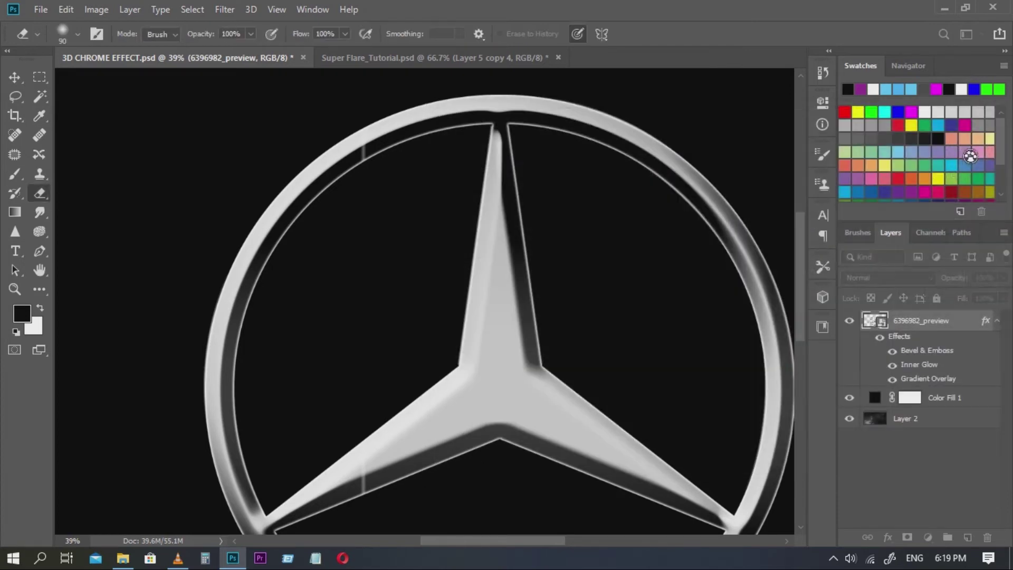
Scale the logo up slightly around its centre with Free Transform.
scroll(527, 243, down, 4)
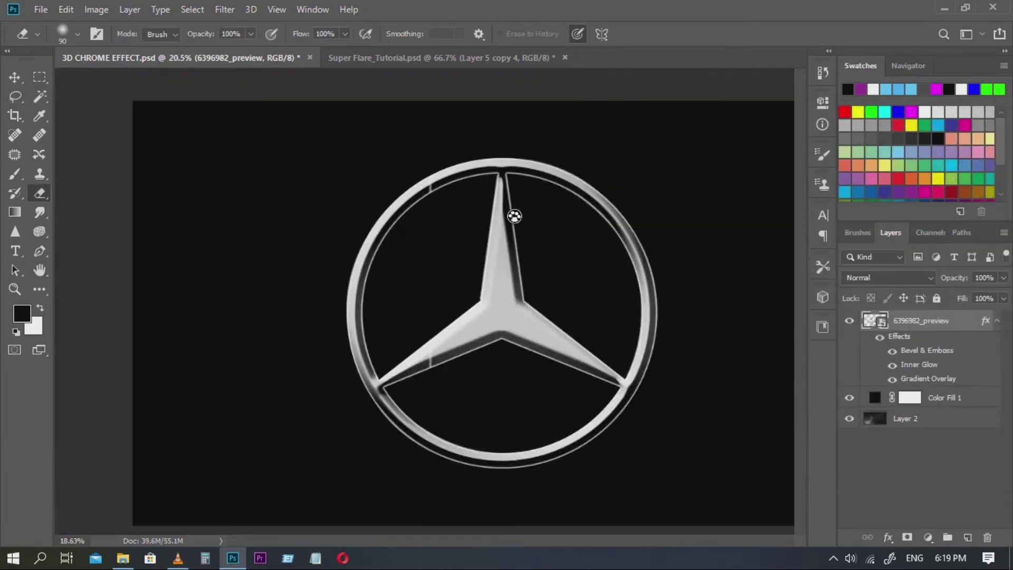
scroll(520, 214, up, 4)
scroll(638, 297, down, 4)
scroll(509, 302, up, 1)
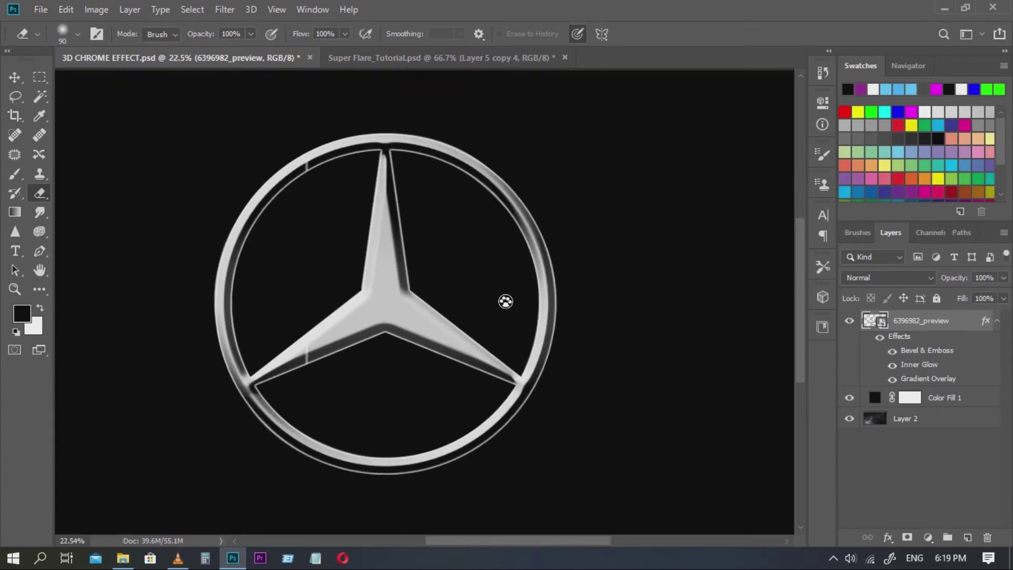
scroll(507, 302, down, 2)
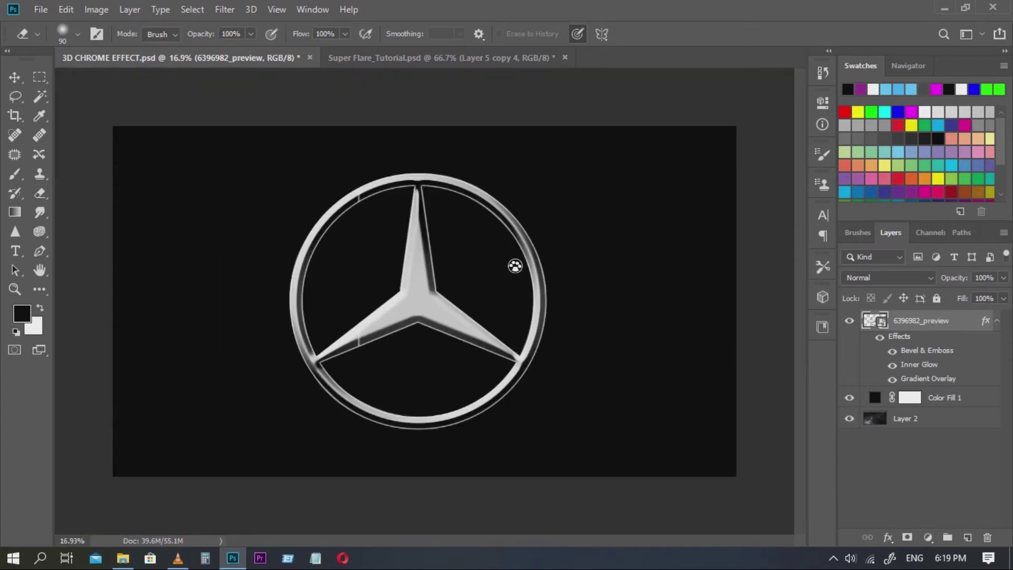
key(ctrl+t)
drag(561, 181, 579, 171)
key(Return)
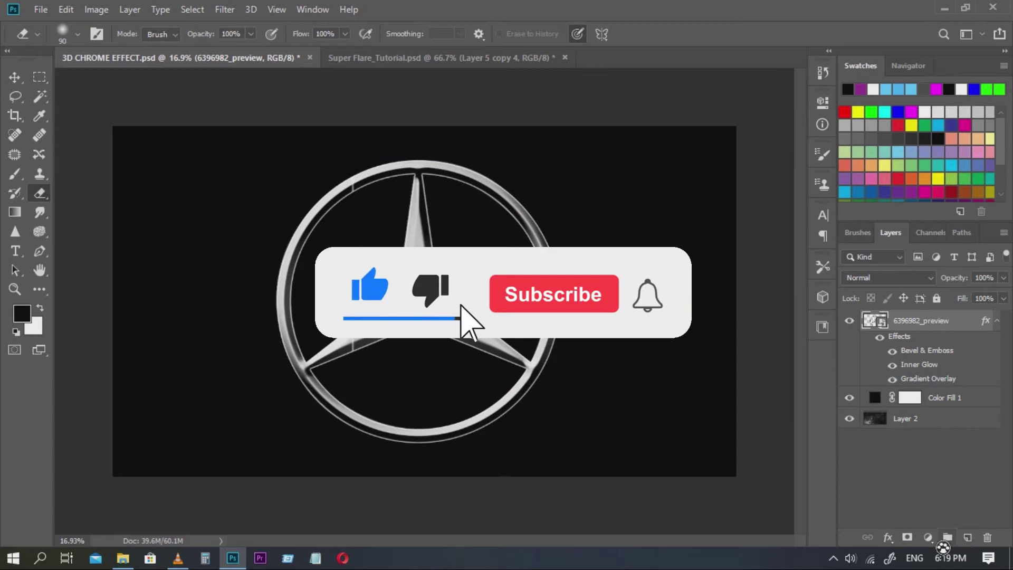
Add a Curves adjustment layer above the logo layer.
click(929, 537)
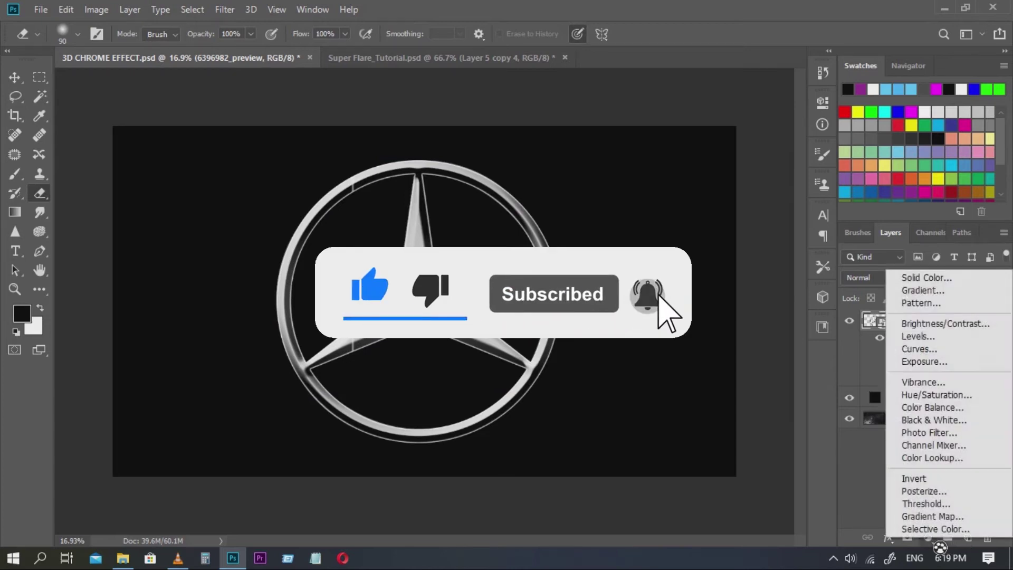
click(931, 351)
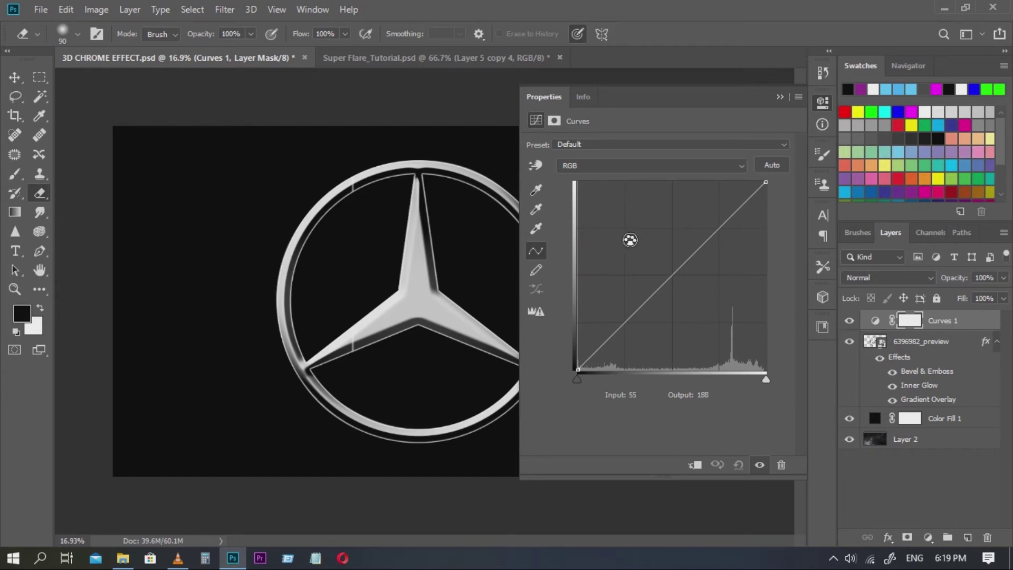
scroll(662, 303, up, 3)
scroll(519, 306, down, 1)
drag(490, 289, 359, 278)
scroll(383, 311, up, 1)
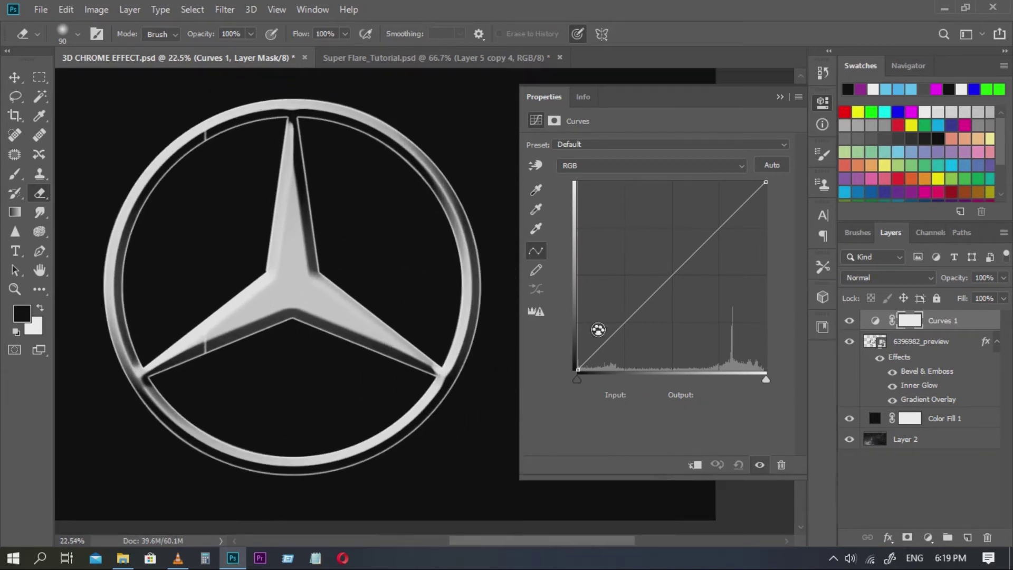
Shape the RGB curve into a wave with a raised shadow point, a dip at input 137, output 46, and a highlight point at 197, 211.
drag(620, 343, 601, 314)
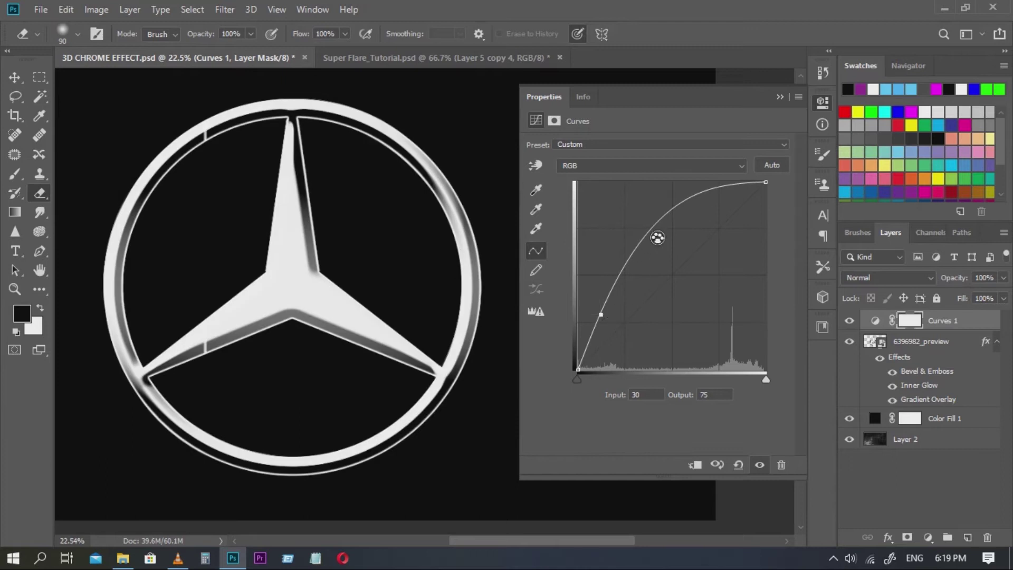
drag(667, 228, 671, 335)
drag(602, 316, 605, 268)
drag(753, 242, 732, 225)
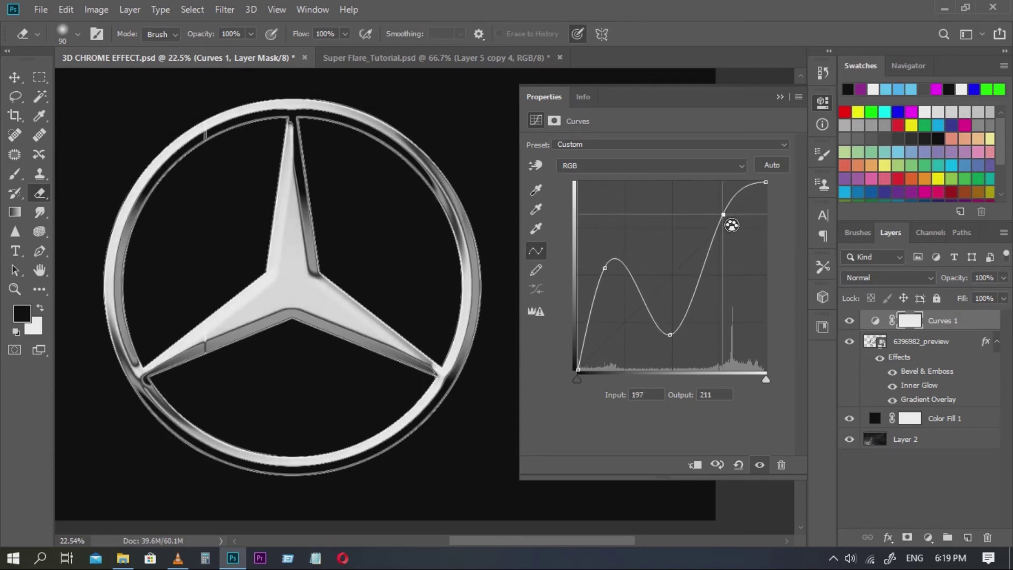
drag(670, 335, 680, 335)
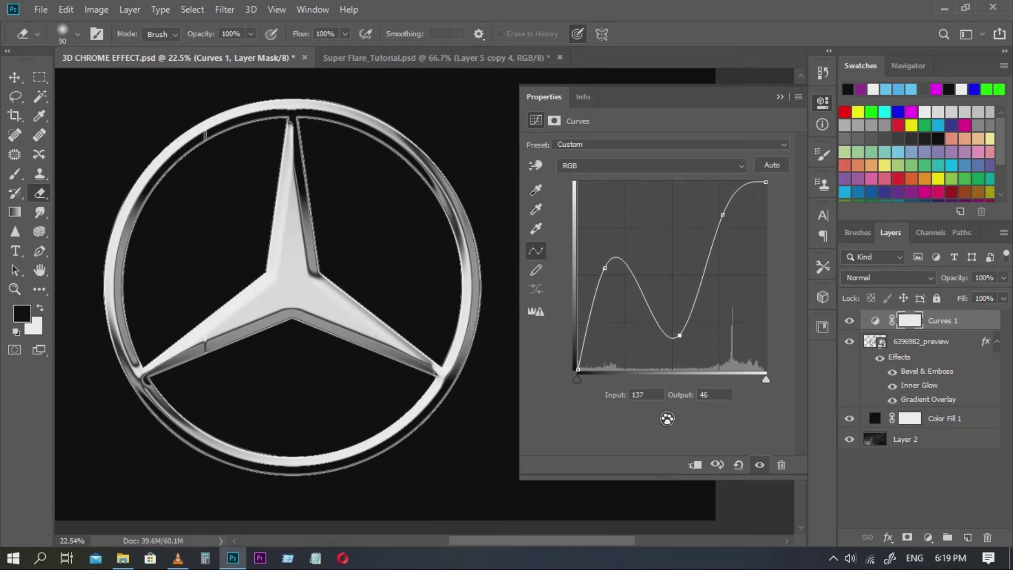
Refine the Curves 1 RGB curve with its shadow point at 39, 147, highlight point at 197, 193, and a slightly deeper dip.
drag(723, 215, 718, 237)
drag(616, 278, 614, 259)
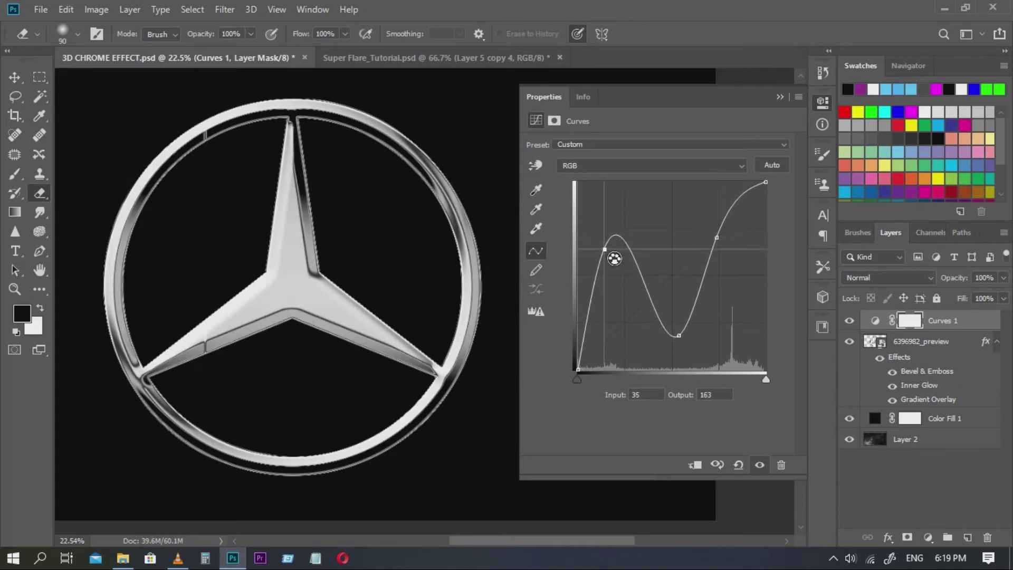
drag(687, 346, 682, 350)
drag(718, 239, 724, 228)
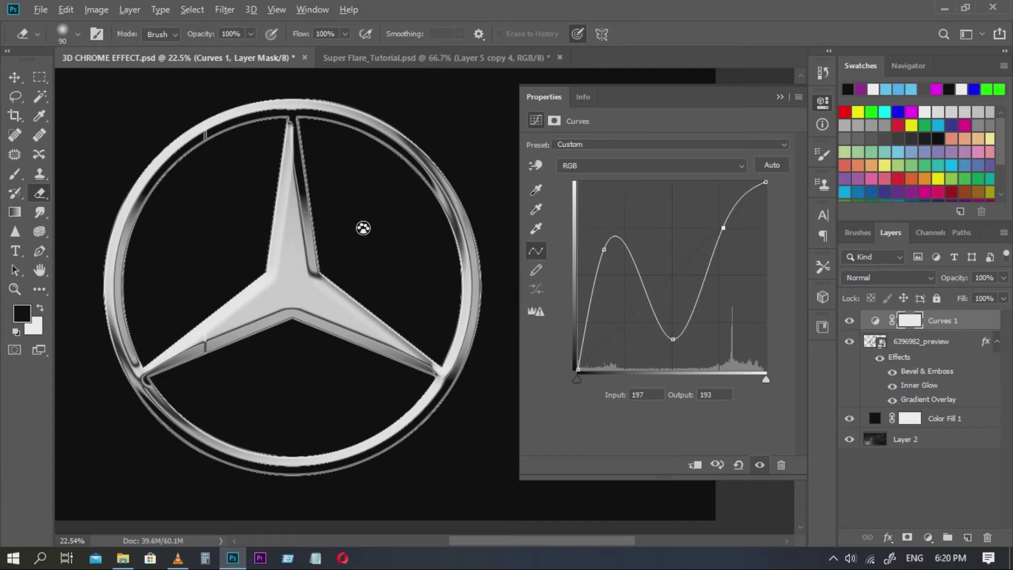
scroll(369, 238, down, 2)
scroll(361, 285, down, 1)
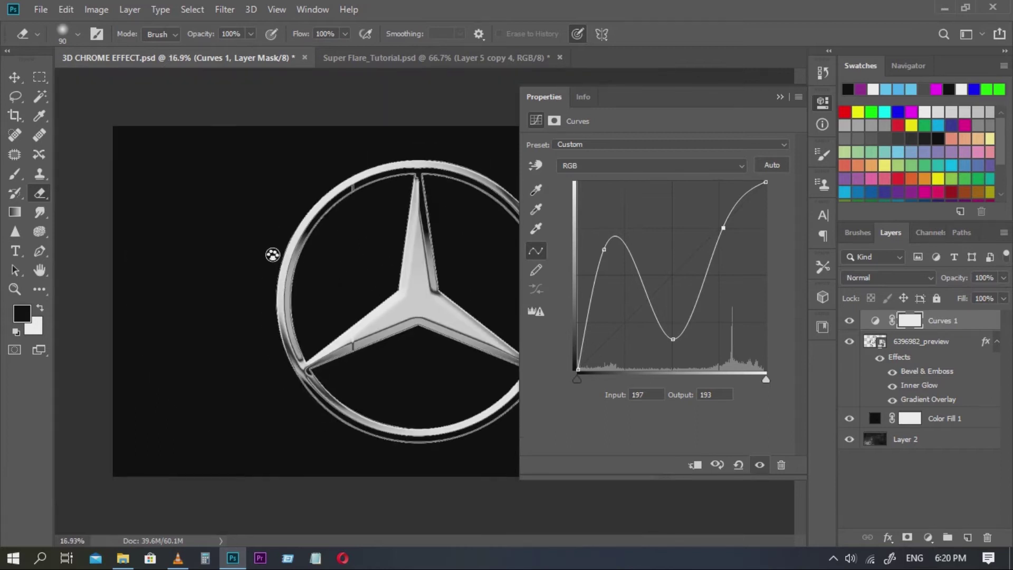
scroll(401, 259, up, 4)
drag(397, 291, 332, 268)
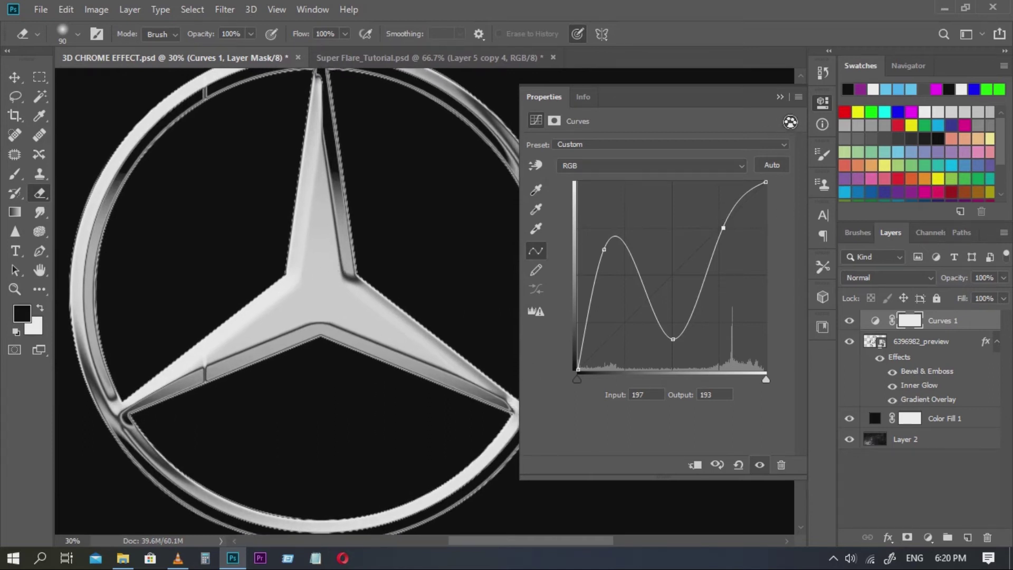
drag(605, 249, 617, 271)
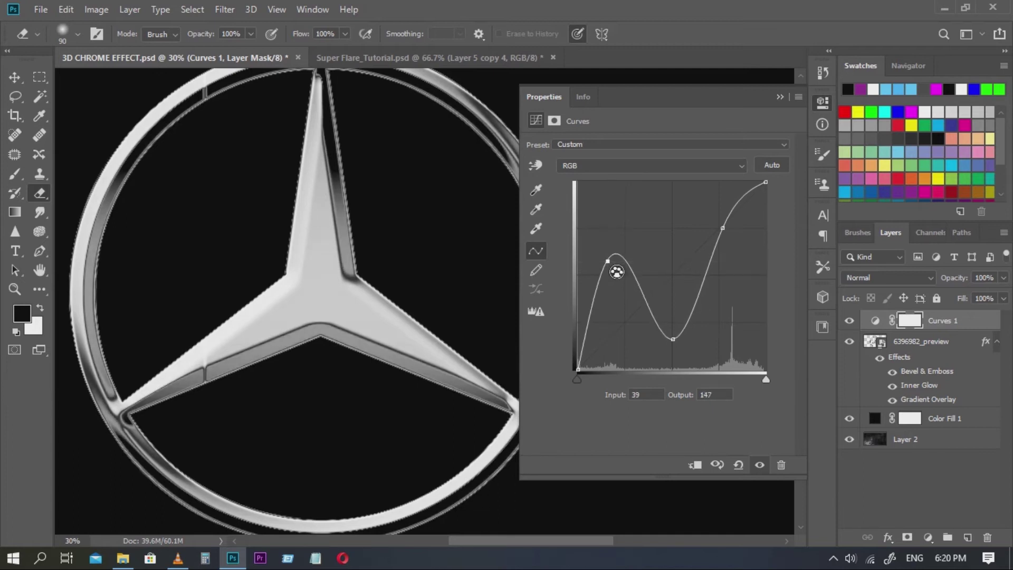
click(781, 97)
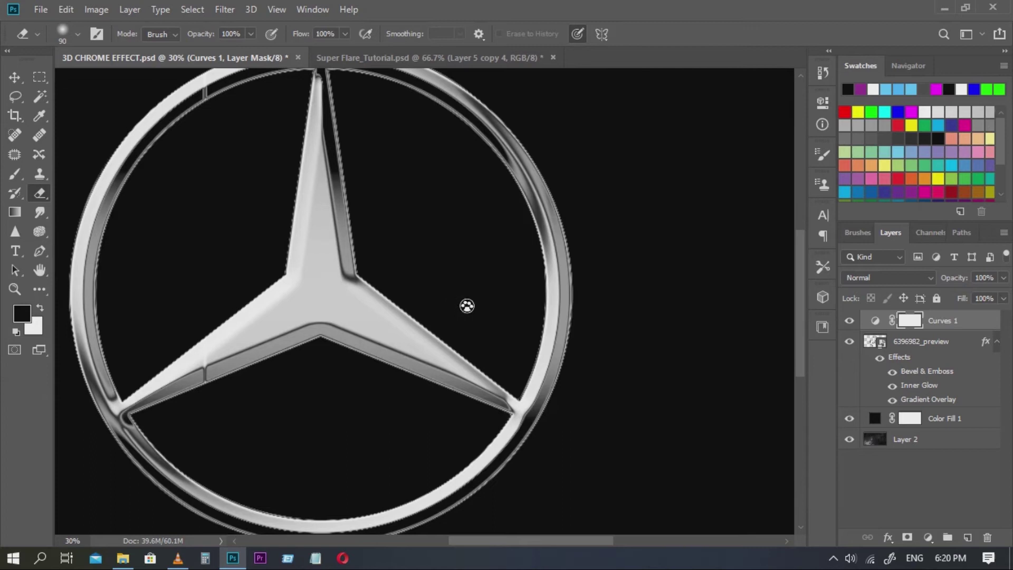
Duplicate the Curves 1 adjustment layer and compare the logo with the copy hidden and shown.
scroll(460, 300, down, 3)
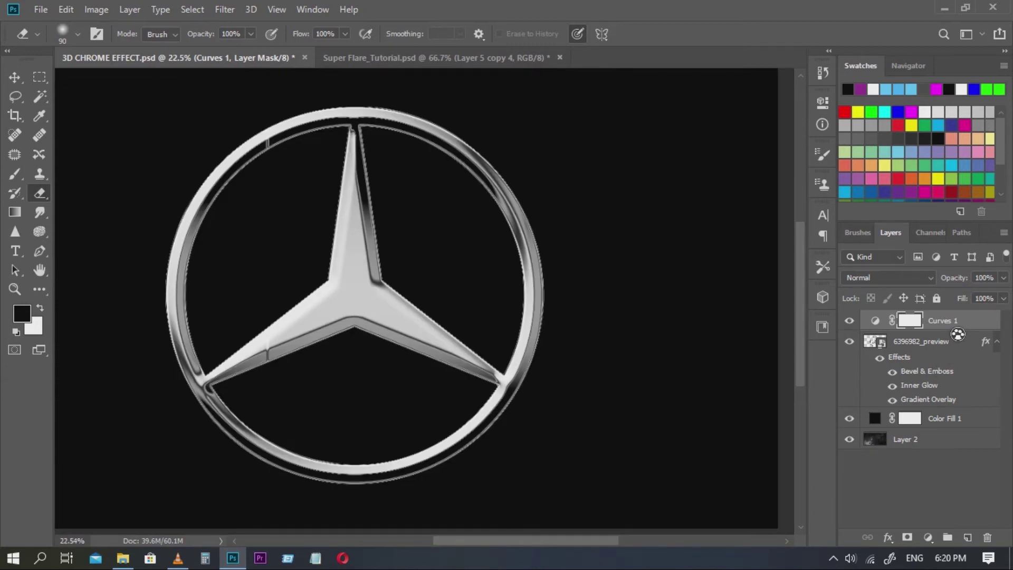
key(ctrl+j)
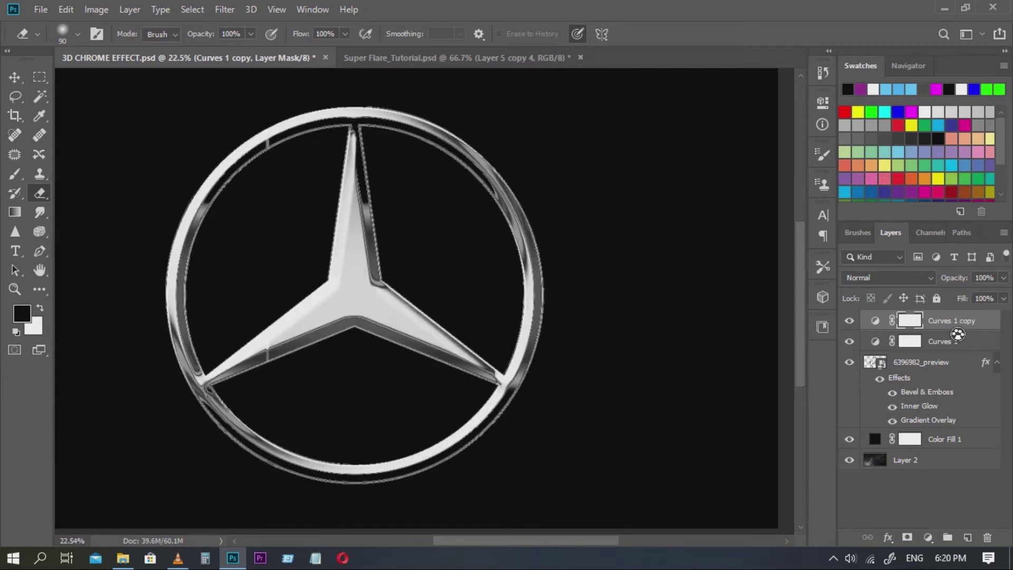
click(852, 323)
click(853, 324)
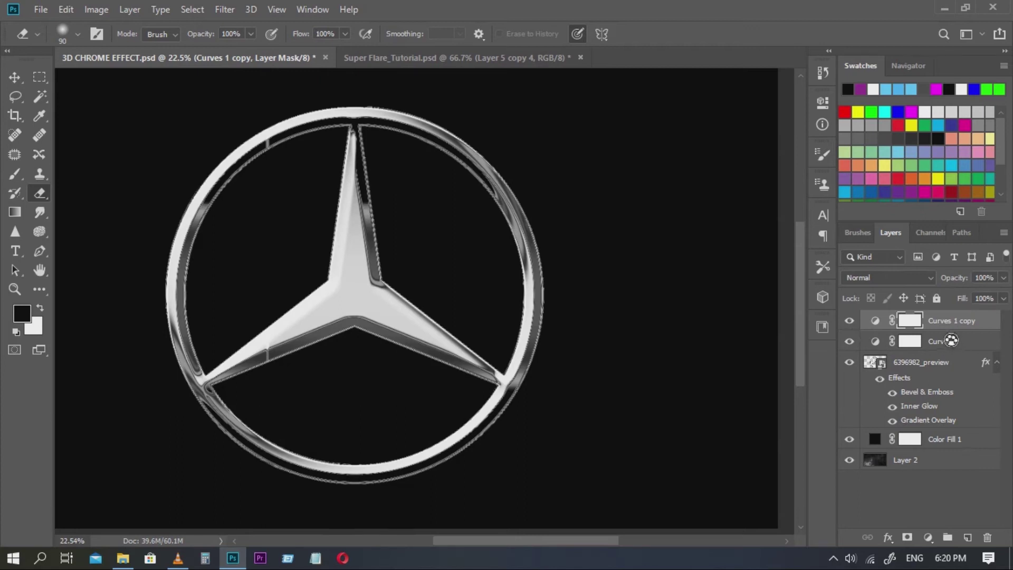
Reshape the Curves 1 copy RGB curve with its highlight point at 214, 217, shadow point at 40, 138, and a shallower dip.
double_click(883, 329)
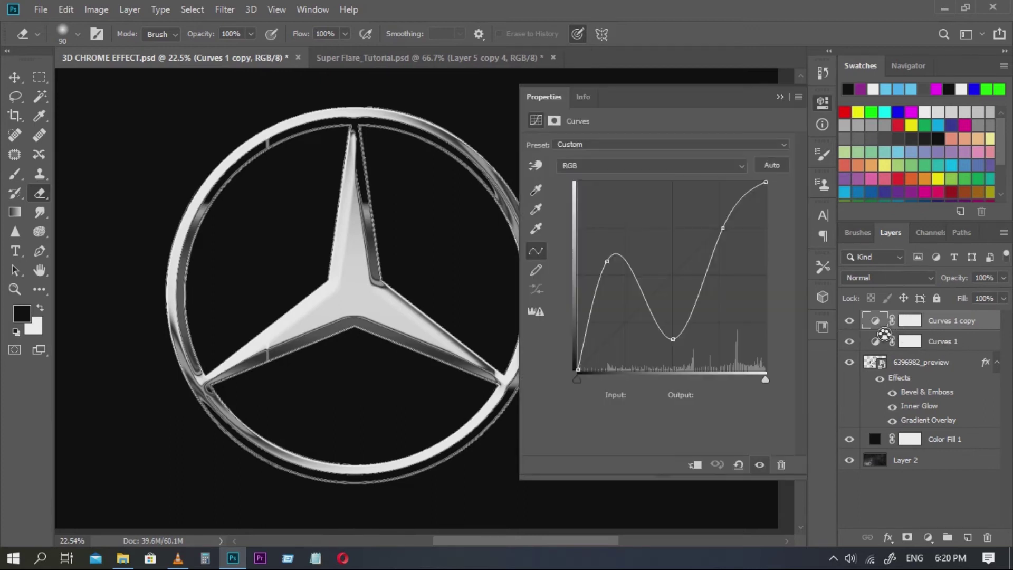
drag(732, 238, 743, 217)
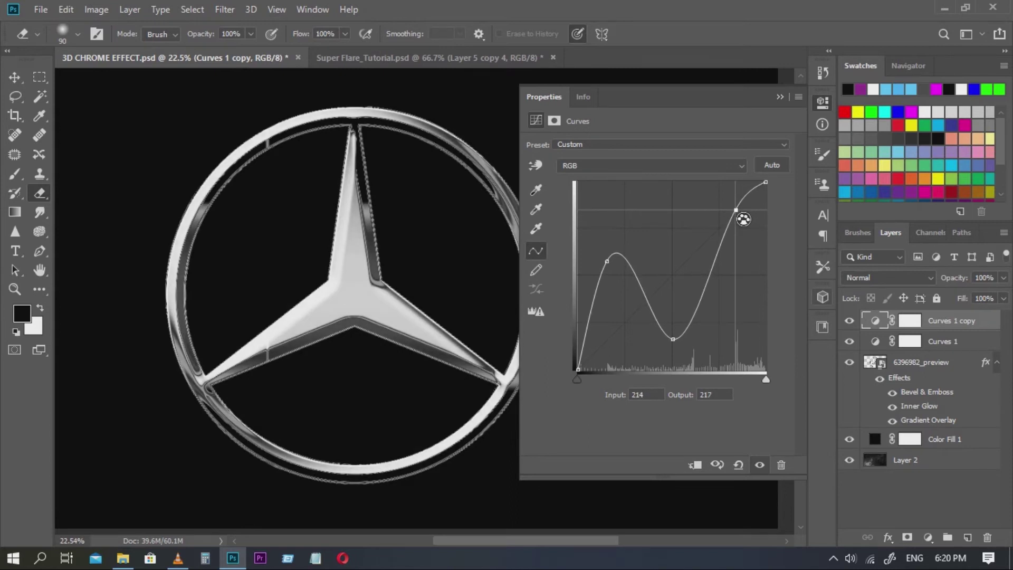
drag(681, 343, 689, 319)
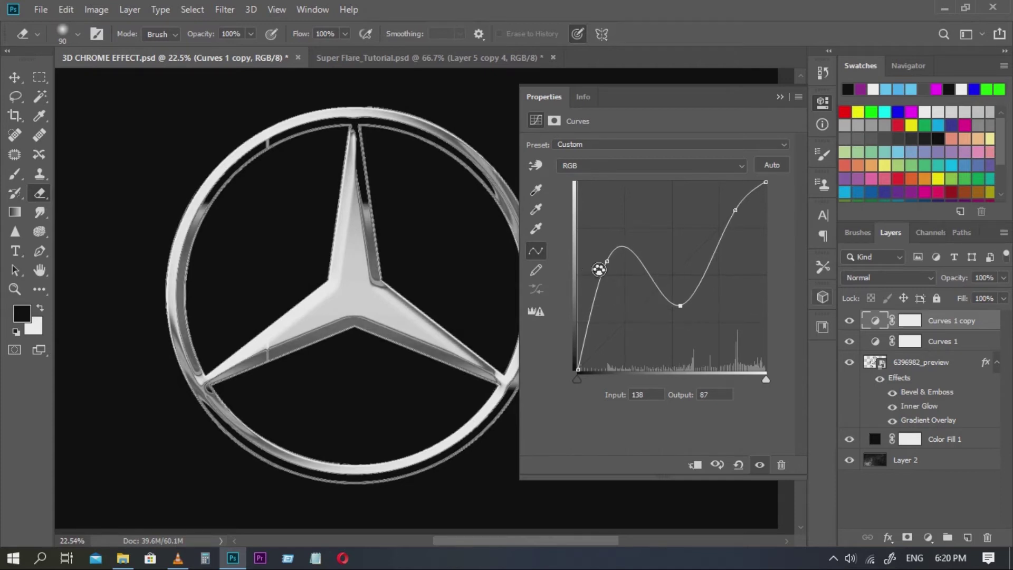
drag(614, 272, 616, 292)
scroll(442, 186, up, 6)
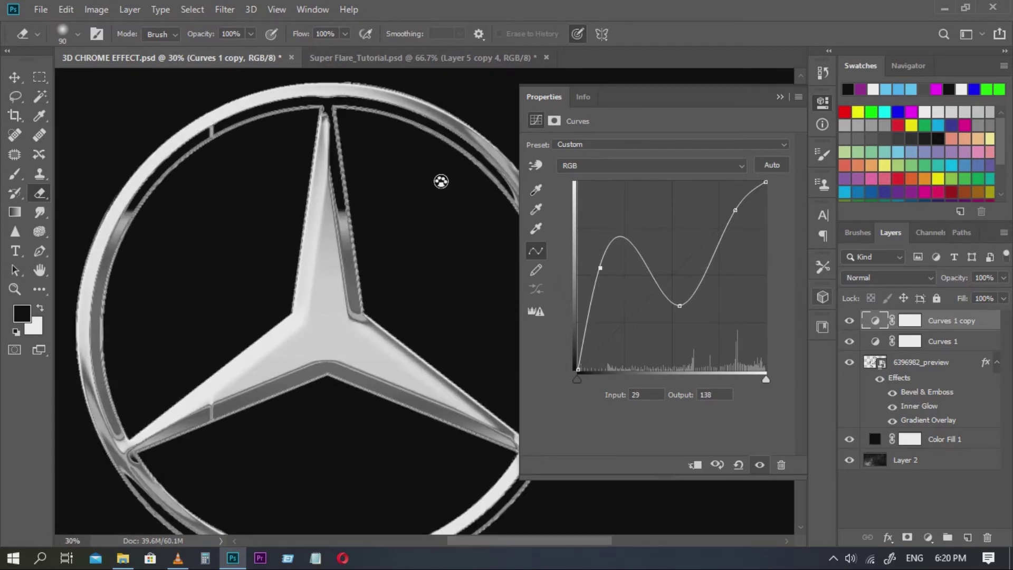
scroll(427, 179, down, 2)
mouse_move(687, 314)
mouse_down()
mouse_move(691, 273)
mouse_move(694, 322)
mouse_up()
drag(610, 273, 619, 276)
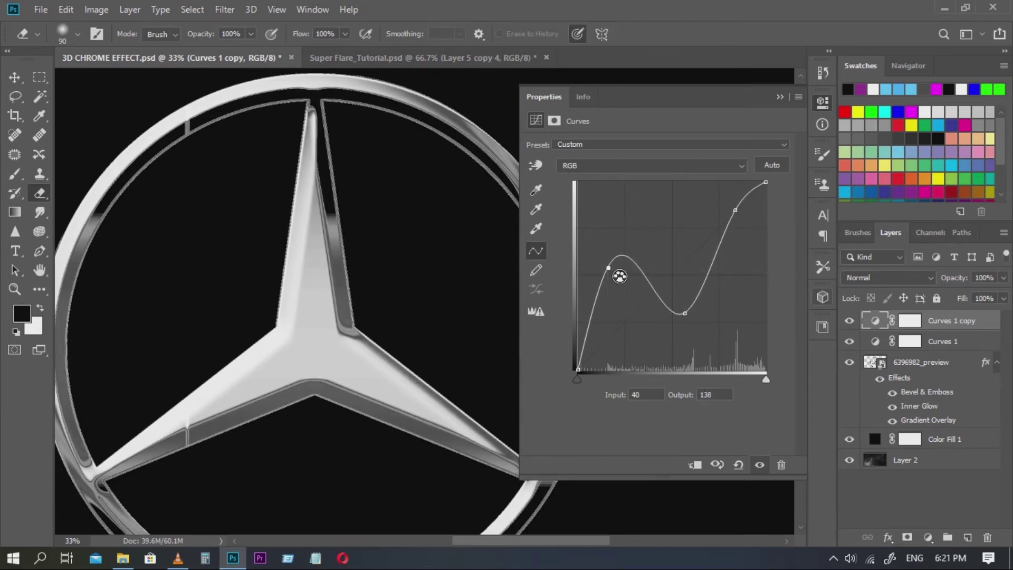
click(781, 98)
Inspect the chrome logo up close and compare it with each Curves layer hidden and shown.
scroll(522, 195, down, 7)
scroll(562, 254, up, 3)
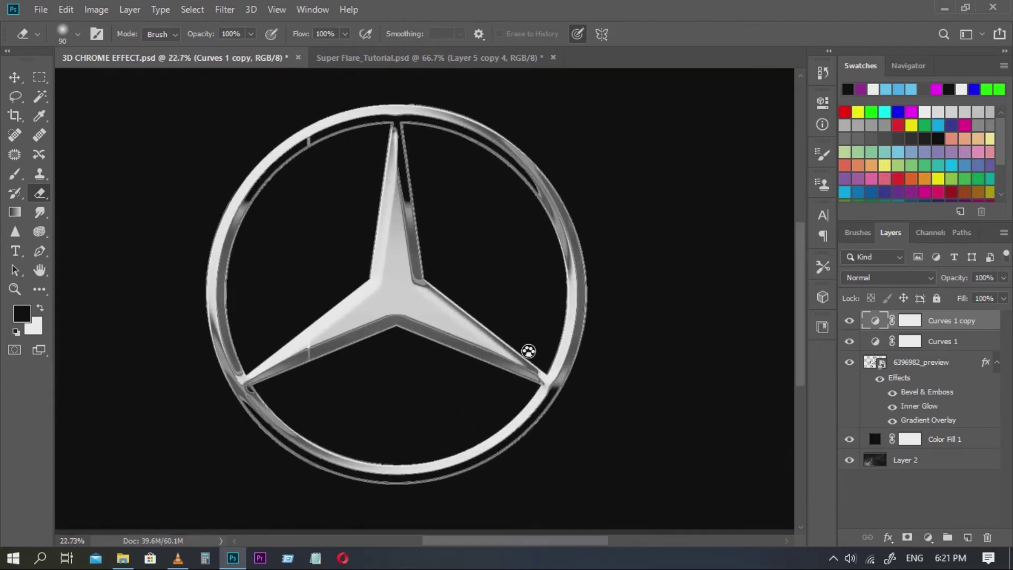
scroll(442, 499, up, 11)
scroll(441, 401, down, 8)
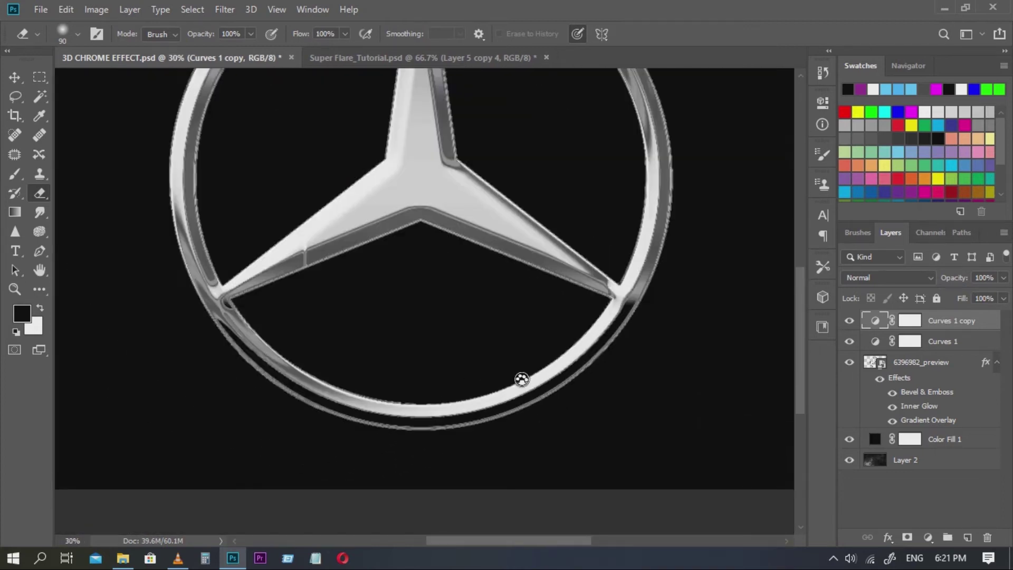
scroll(518, 378, down, 2)
click(852, 343)
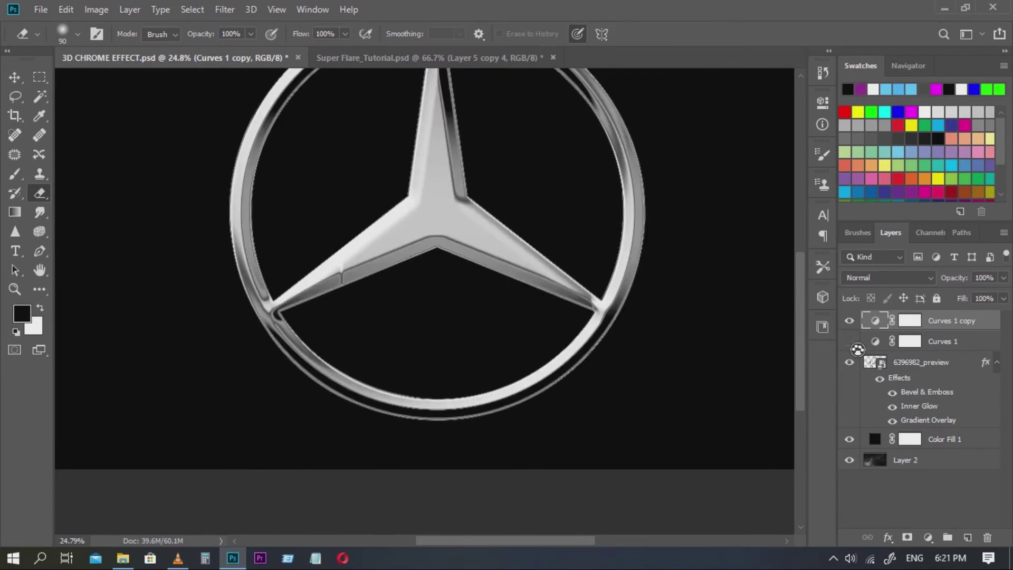
click(855, 342)
click(855, 323)
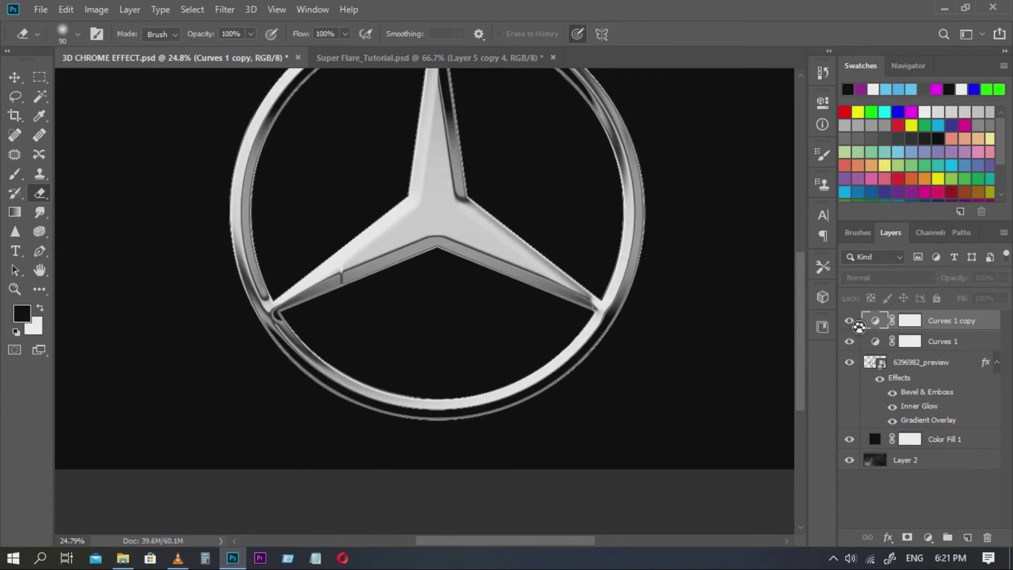
click(855, 323)
Lower the opacity of the Curves 1 copy layer to 77% and check the ring's shading.
drag(966, 288, 947, 287)
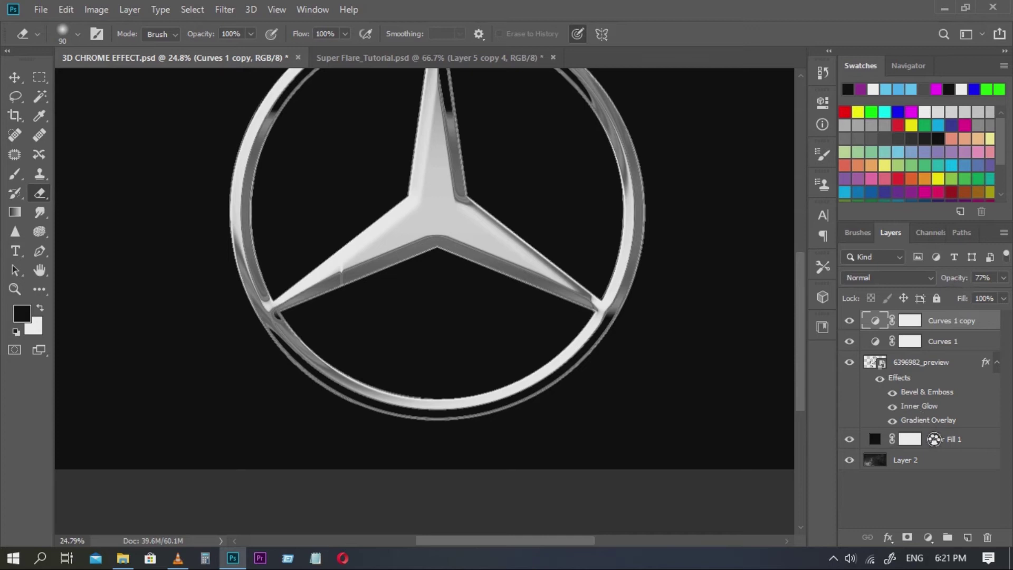
scroll(389, 451, up, 8)
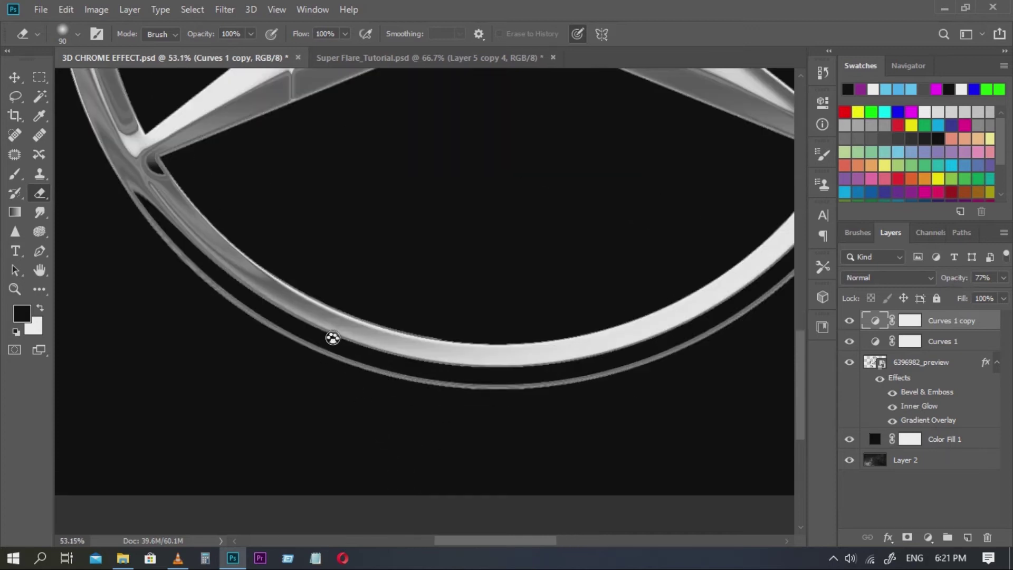
scroll(304, 343, down, 4)
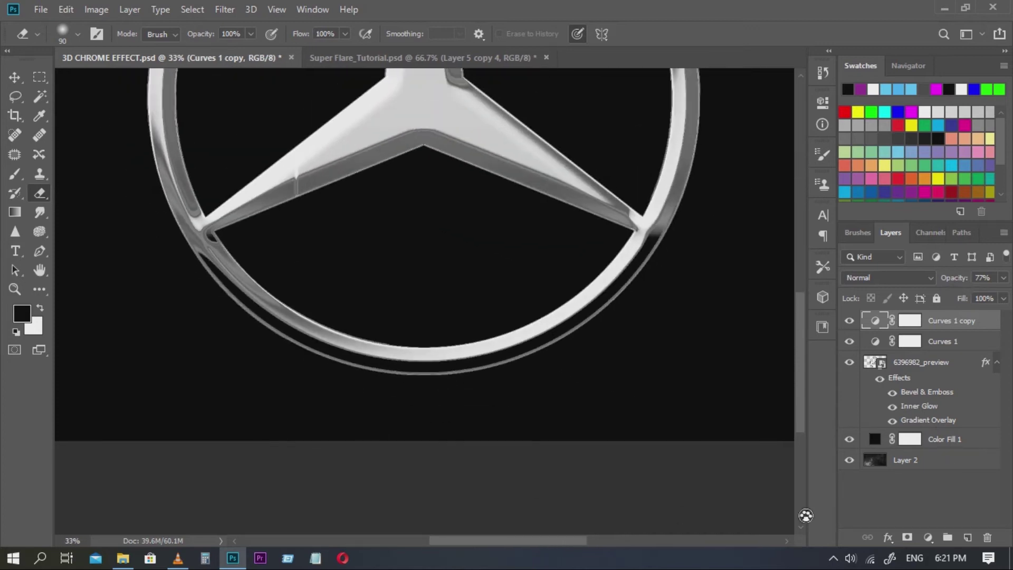
Set the opacity of the logo layer's Gradient Overlay to 19% and inspect the effect on the ring.
double_click(960, 427)
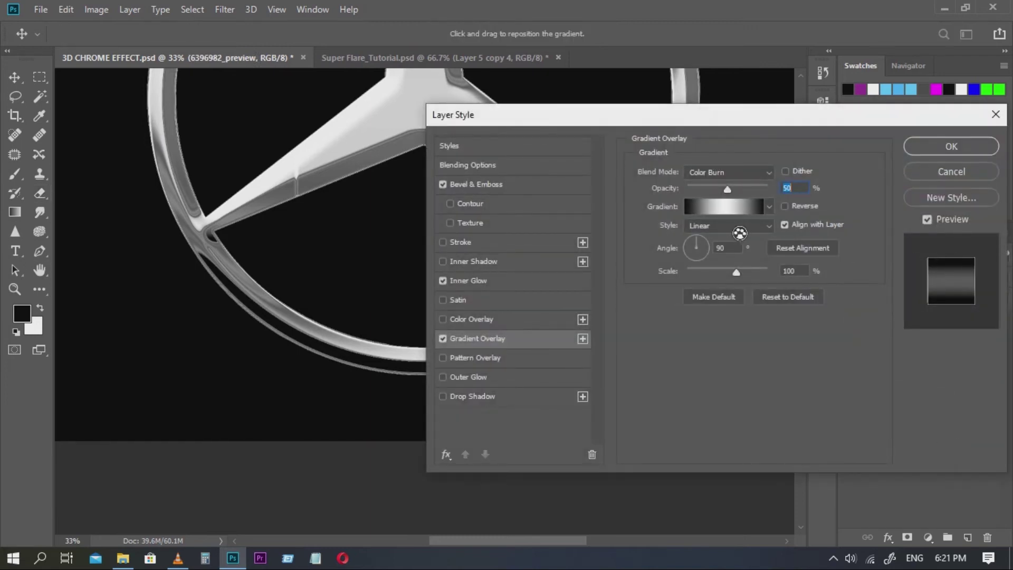
drag(729, 192, 713, 216)
key(alt)
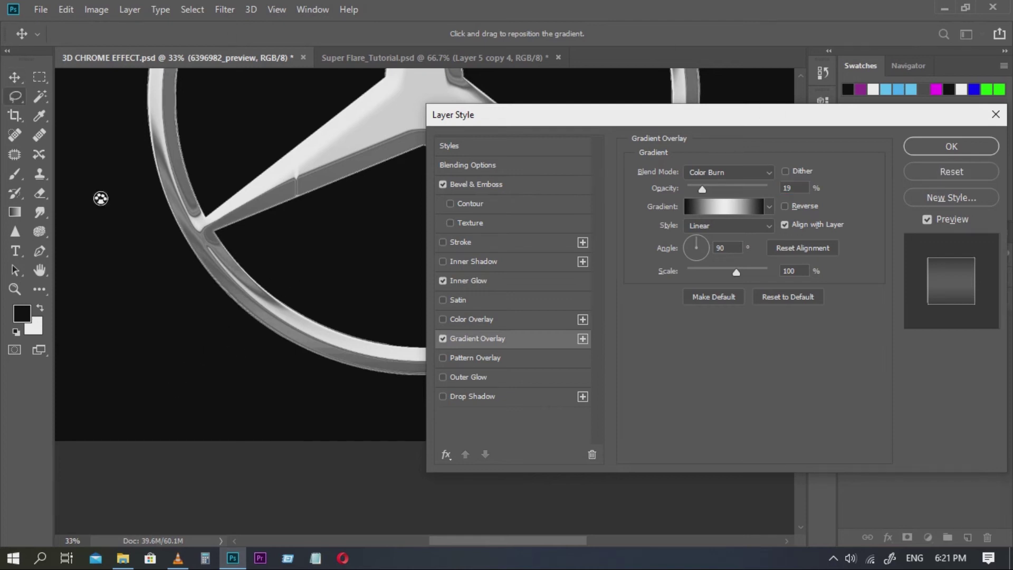
scroll(233, 364, down, 7)
scroll(317, 238, up, 2)
drag(262, 294, 58, 243)
scroll(160, 236, up, 3)
scroll(90, 508, up, 3)
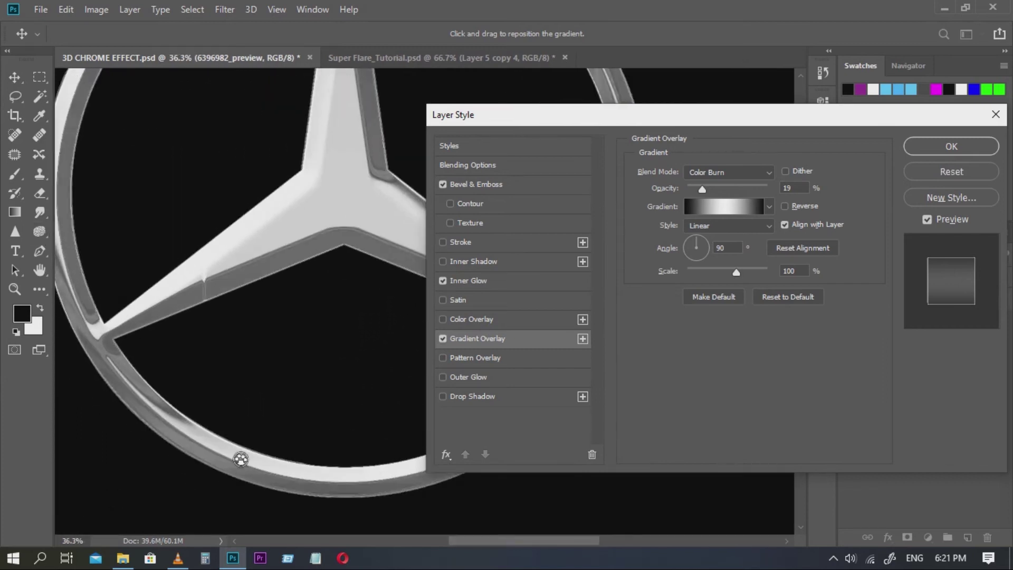
scroll(227, 450, up, 2)
scroll(188, 434, down, 1)
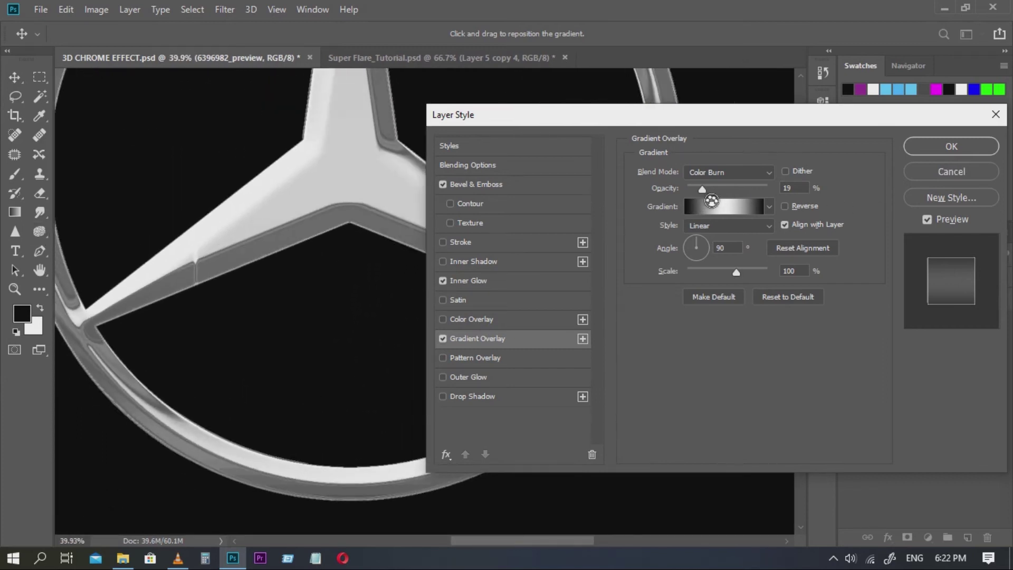
Try a Gradient Overlay opacity of 21%, return it to 19% and apply the layer style.
drag(806, 189, 783, 188)
text(21)
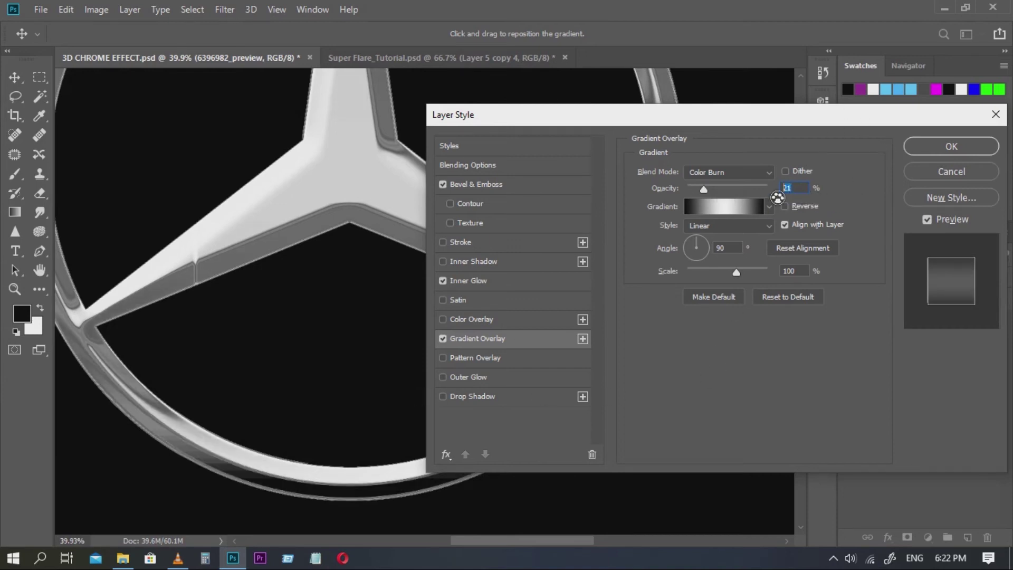
text(19)
key(alt)
click(969, 155)
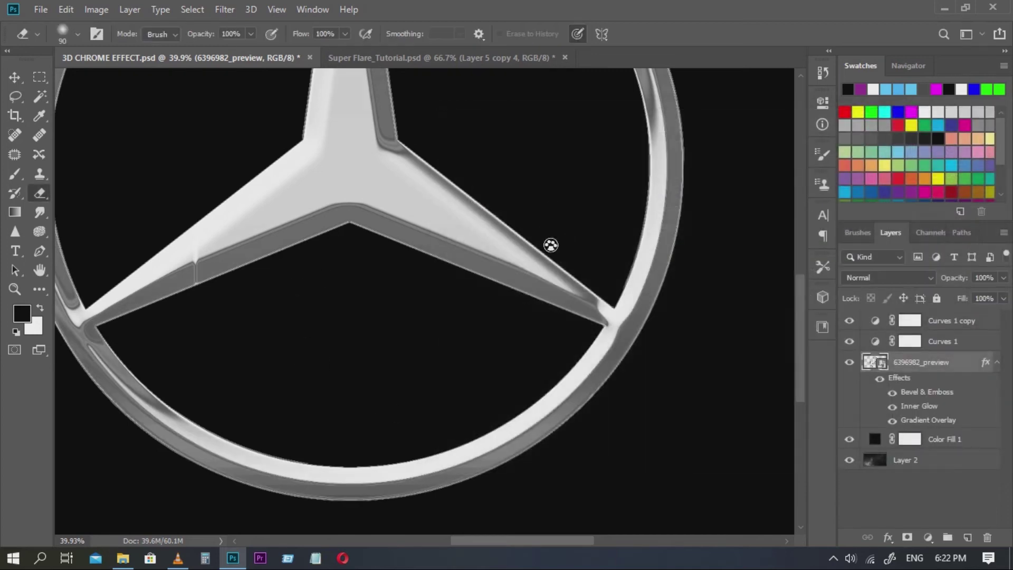
Nudge the highlight point on the Curves 1 copy RGB curve to fine-tune the chrome shading.
scroll(550, 242, down, 2)
scroll(640, 247, down, 5)
scroll(605, 223, up, 6)
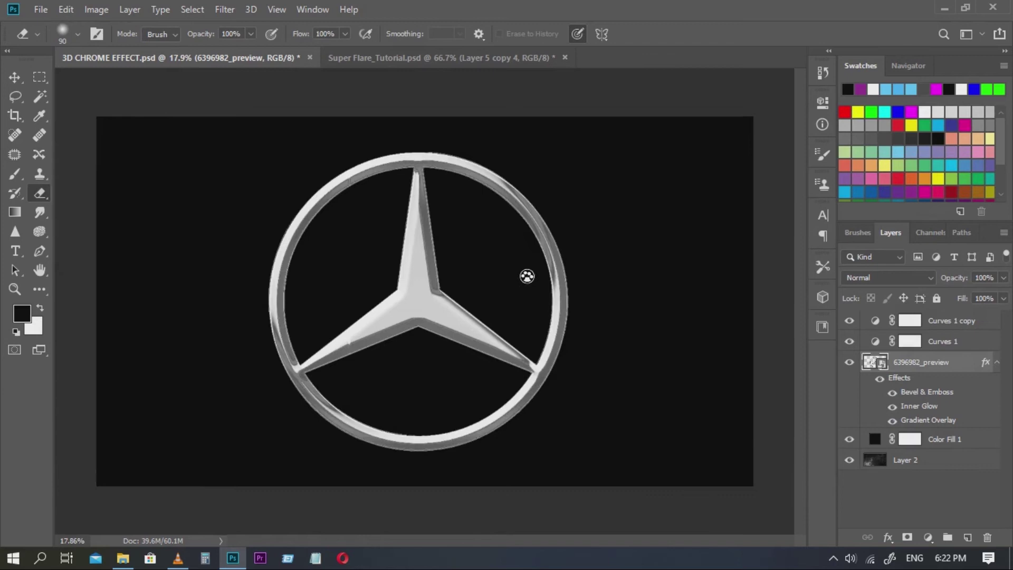
scroll(559, 258, down, 2)
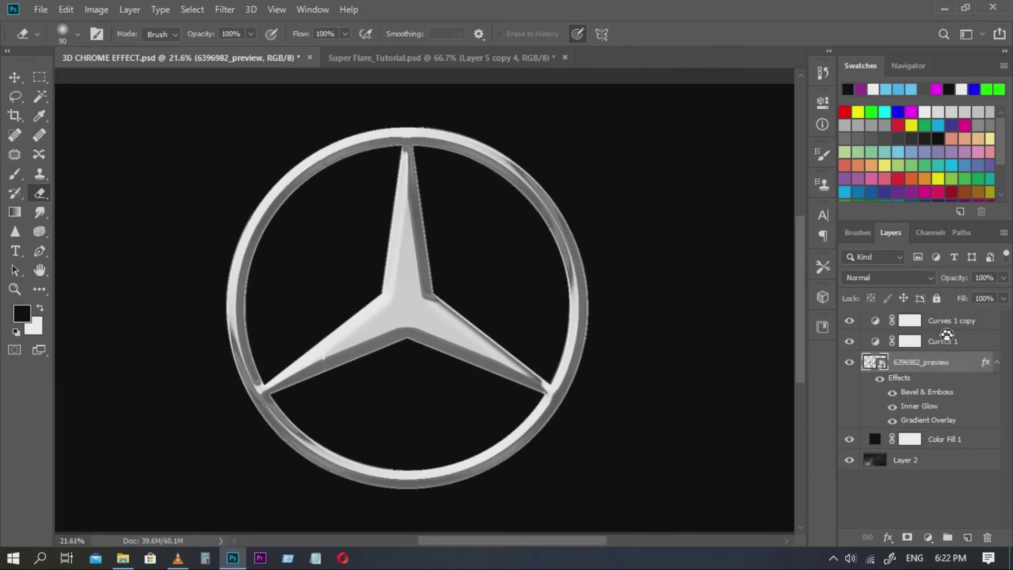
click(921, 323)
double_click(877, 322)
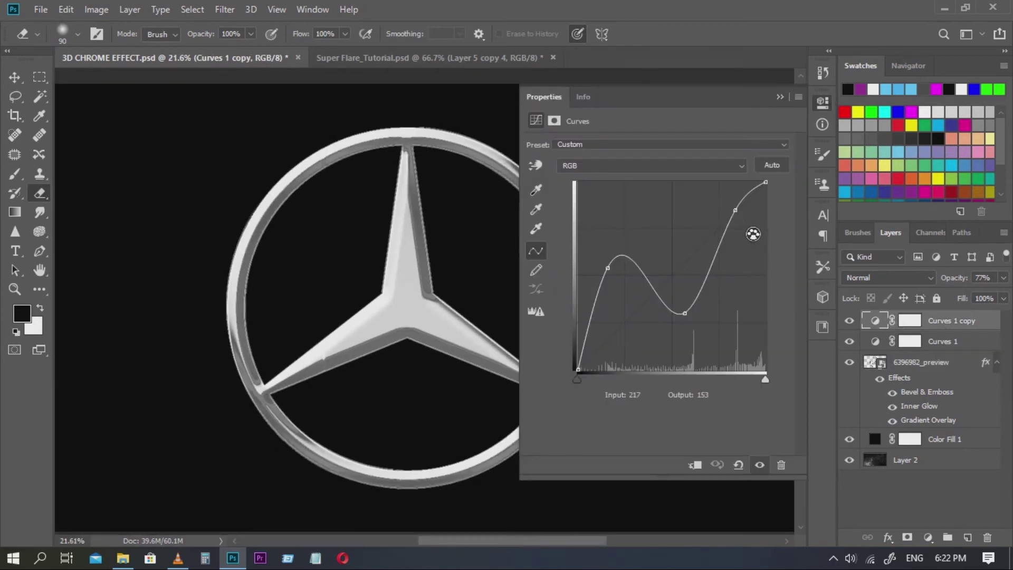
drag(729, 209, 745, 217)
click(781, 98)
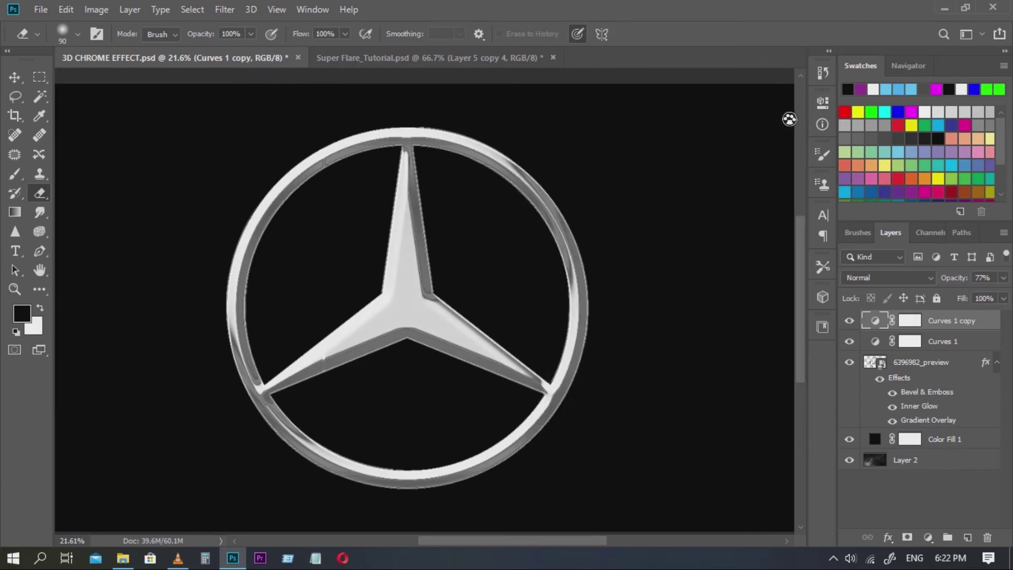
Set the opacity of the Curves 1 copy layer to 100% and review the whole logo.
drag(964, 282, 978, 281)
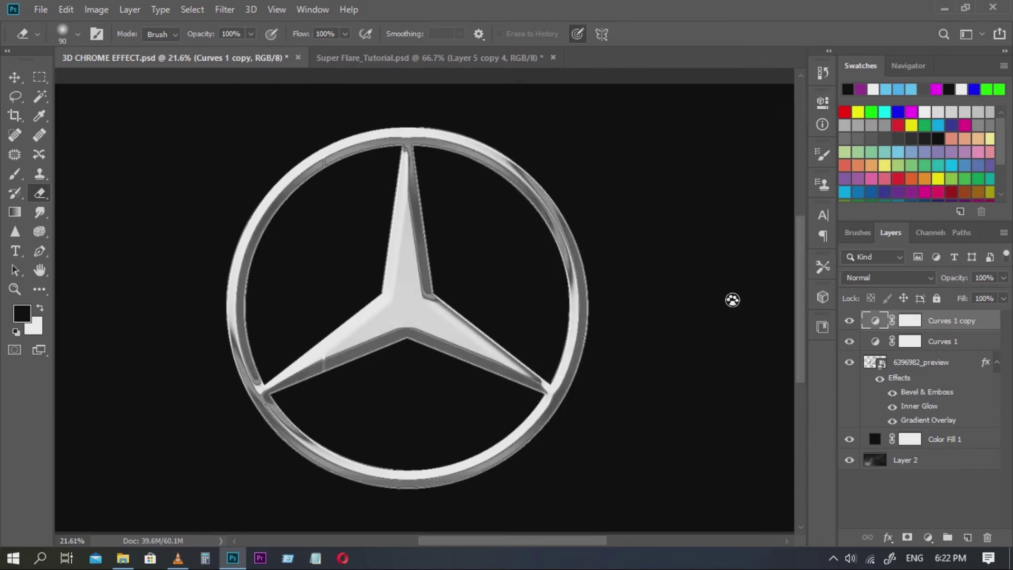
scroll(495, 298, down, 4)
scroll(505, 406, up, 4)
scroll(494, 386, down, 2)
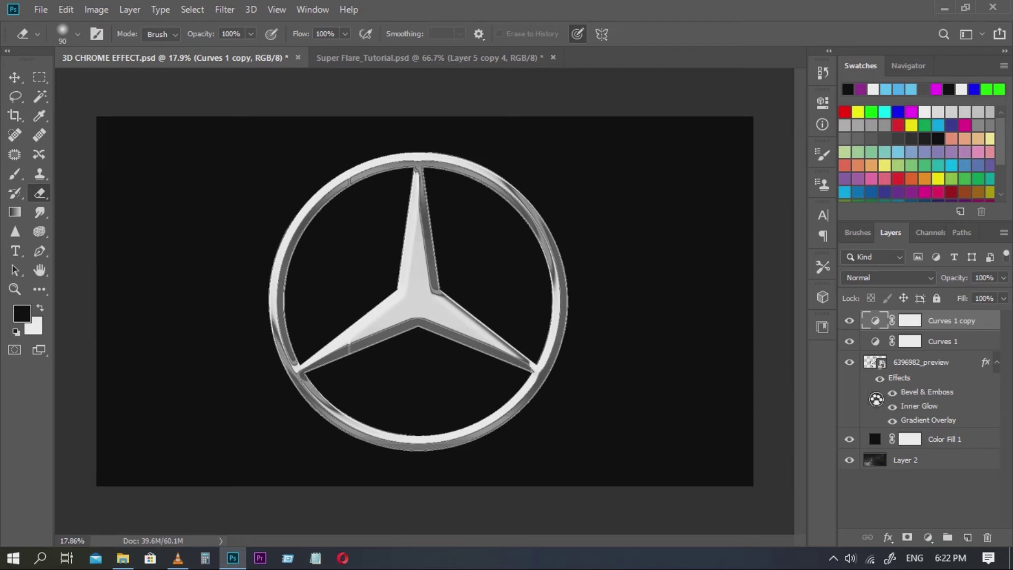
Convert the Color Fill 1, 6396982_preview, Curves 1 and Curves 1 copy layers together into one smart object.
click(980, 451)
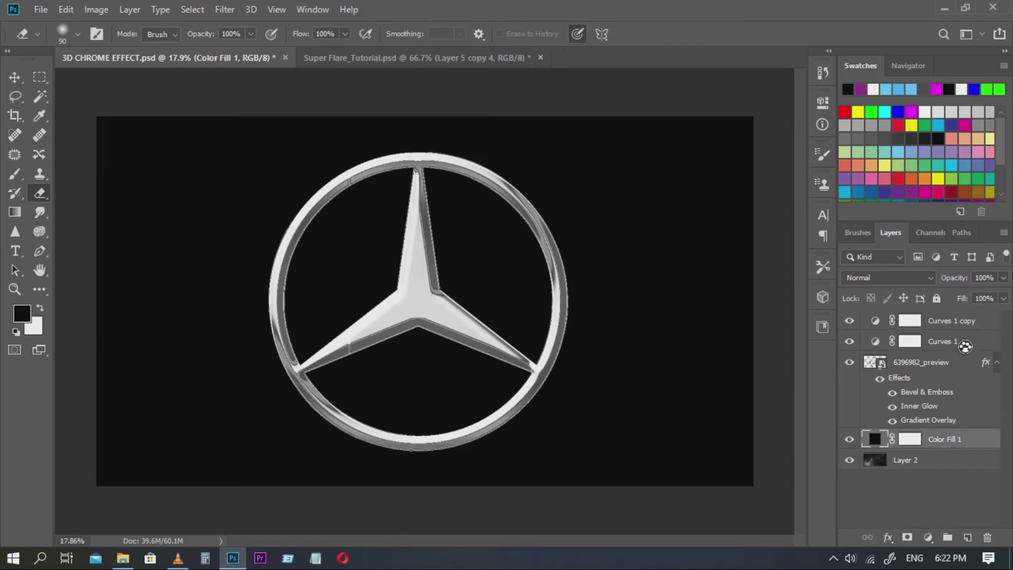
shift+click(962, 336)
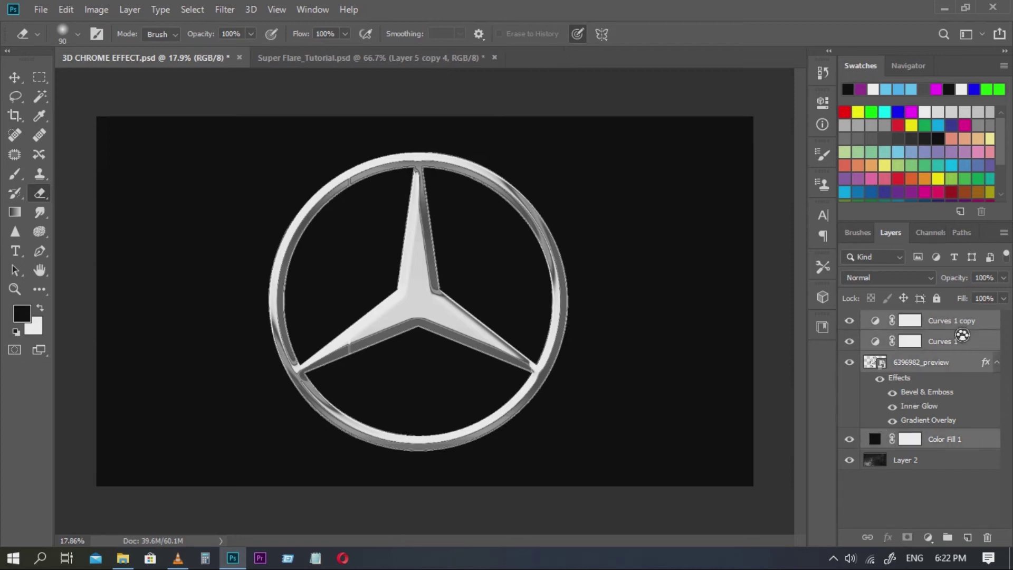
right_click(963, 335)
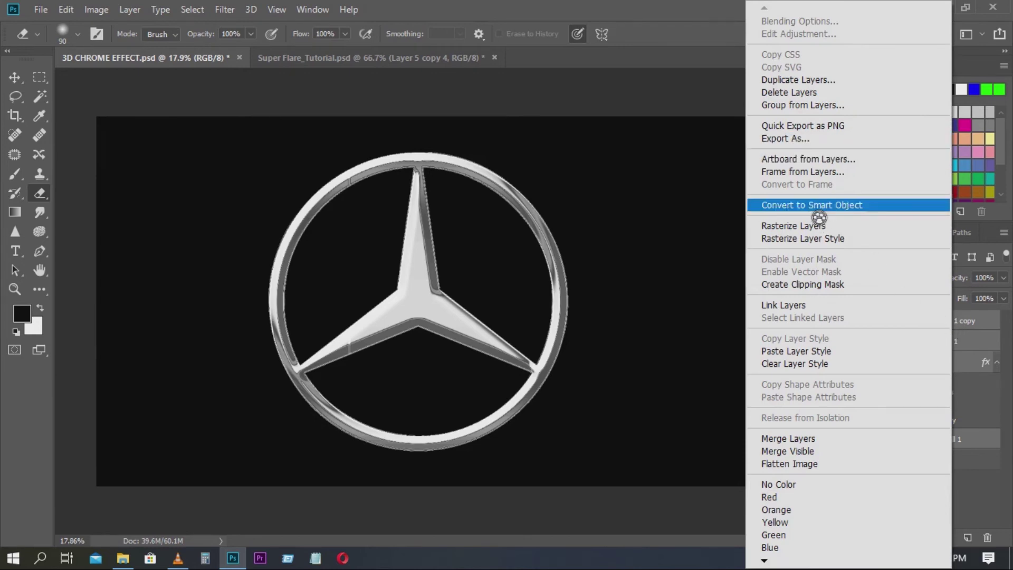
click(818, 211)
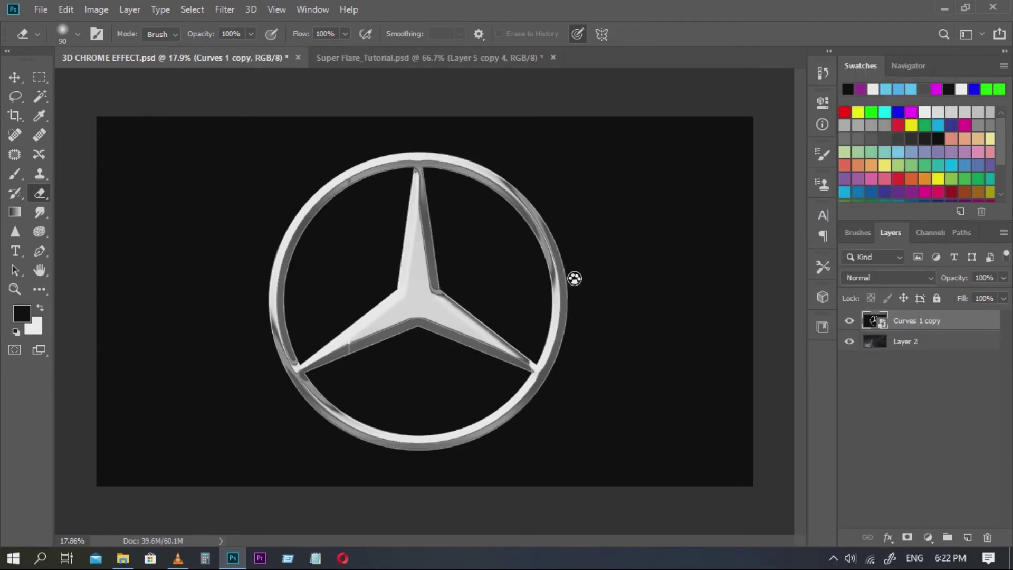
Undo and redo the smart object conversion to compare the logo's edges before and after it.
key(ctrl+z)
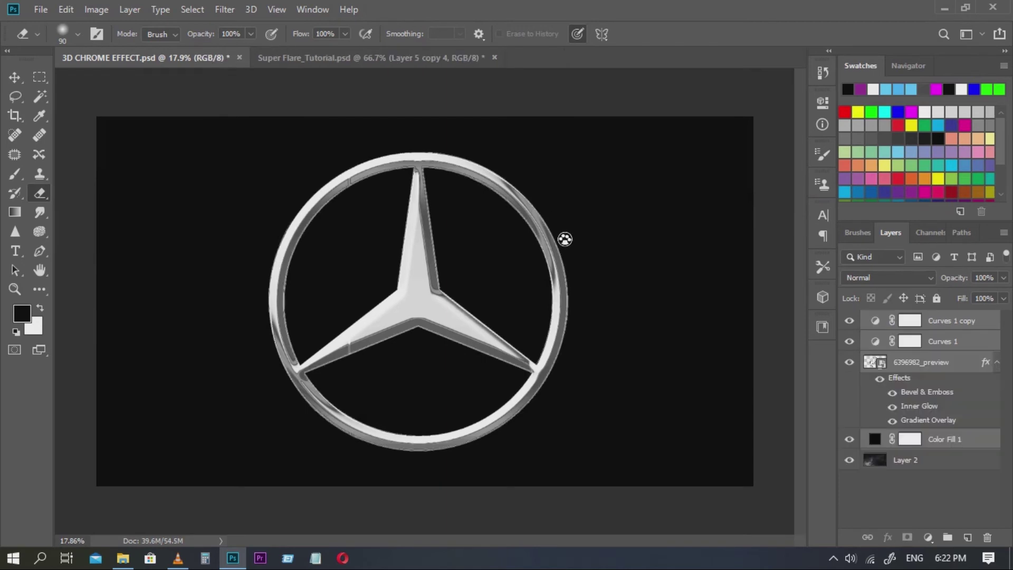
scroll(577, 281, up, 2)
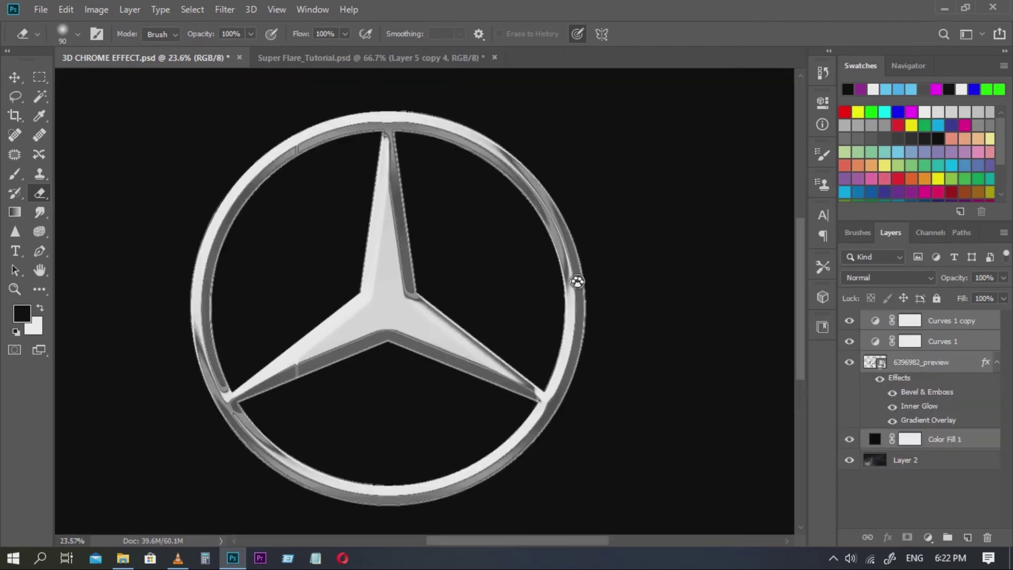
scroll(606, 285, up, 6)
scroll(577, 283, down, 5)
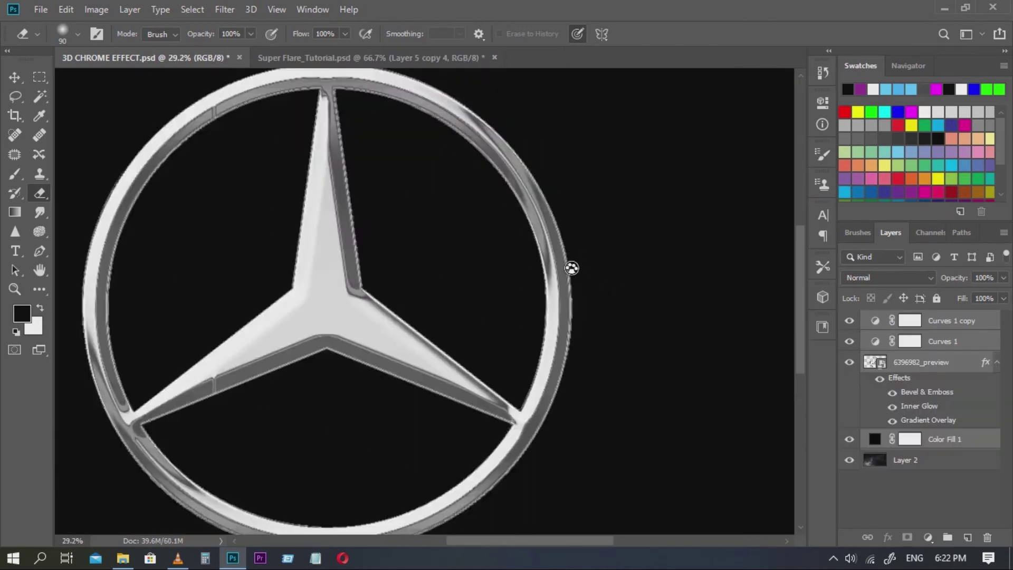
scroll(572, 268, down, 1)
key(ctrl+alt+s)
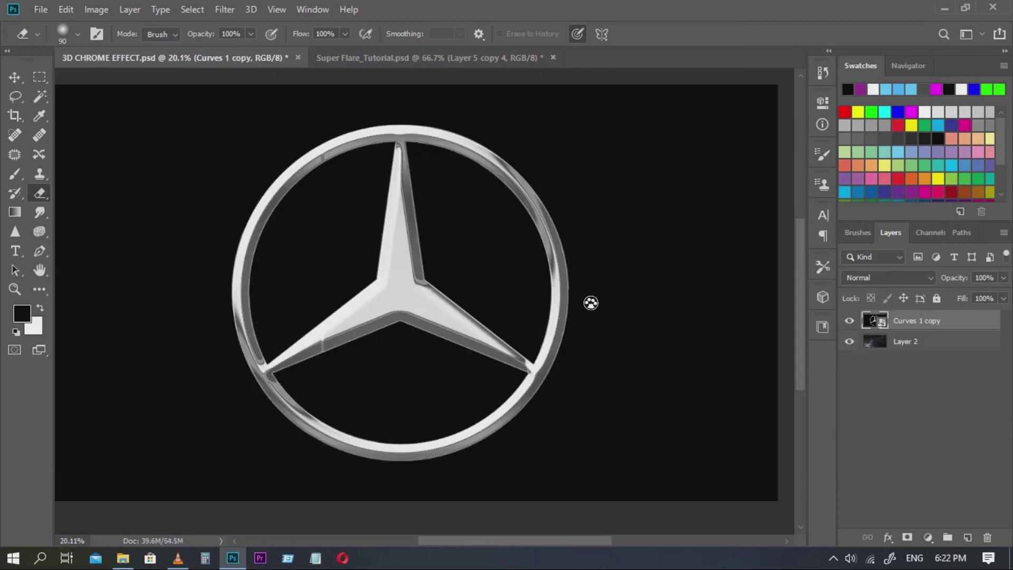
scroll(586, 285, up, 6)
scroll(566, 283, down, 4)
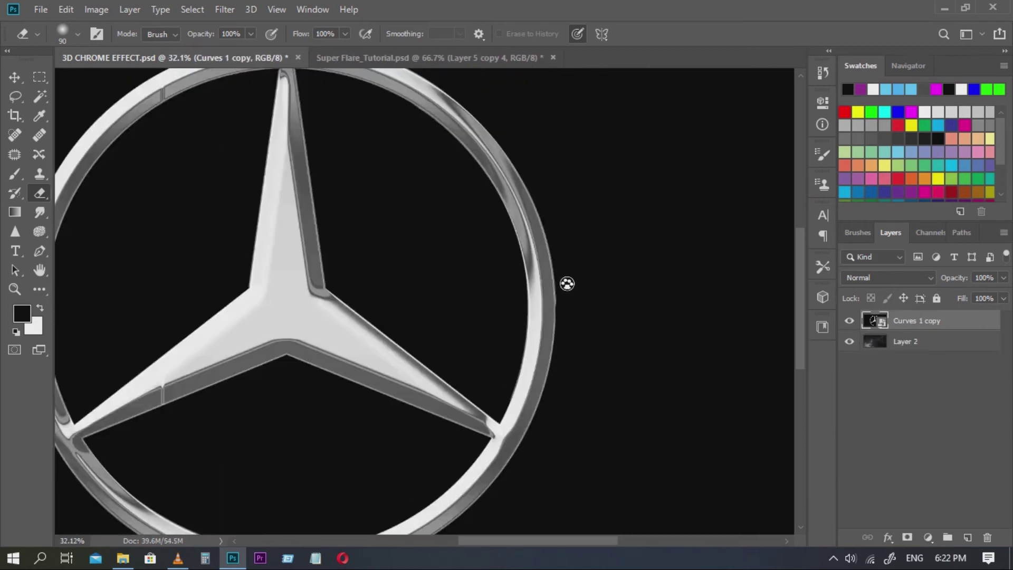
scroll(567, 283, down, 2)
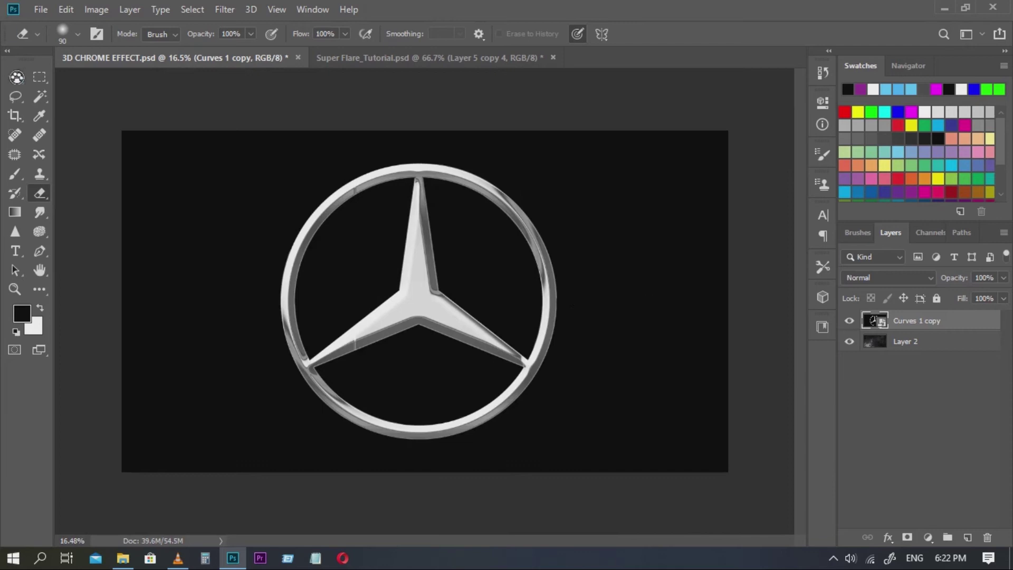
Try moving the combined smart object on the canvas, and undo both the move and the conversion.
click(17, 77)
scroll(552, 289, down, 2)
scroll(470, 320, up, 1)
drag(445, 326, 426, 330)
key(ctrl+z)
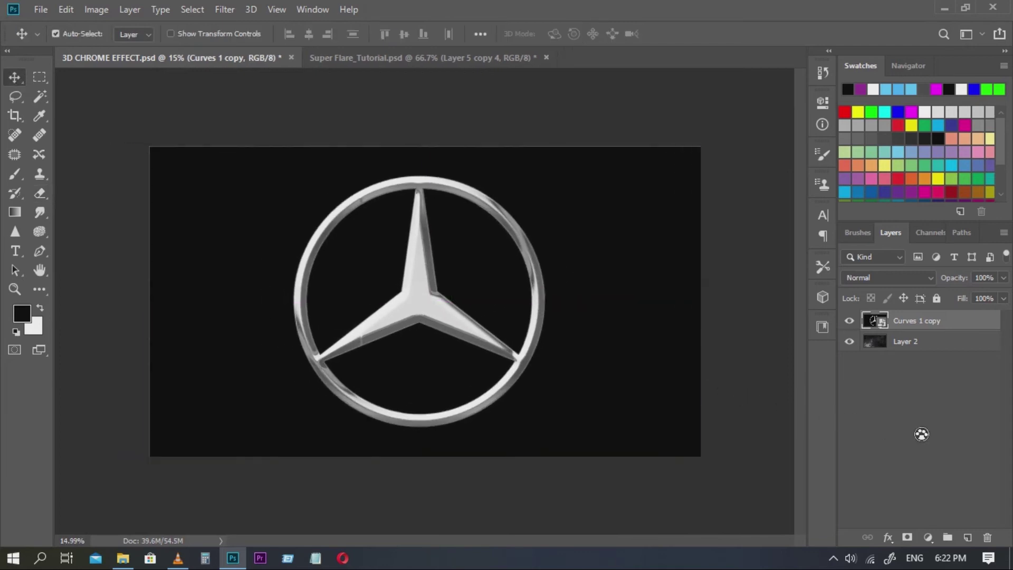
Hide the Color Fill 1 and Layer 2 backgrounds so that only the logo and its Curves layers show.
click(849, 439)
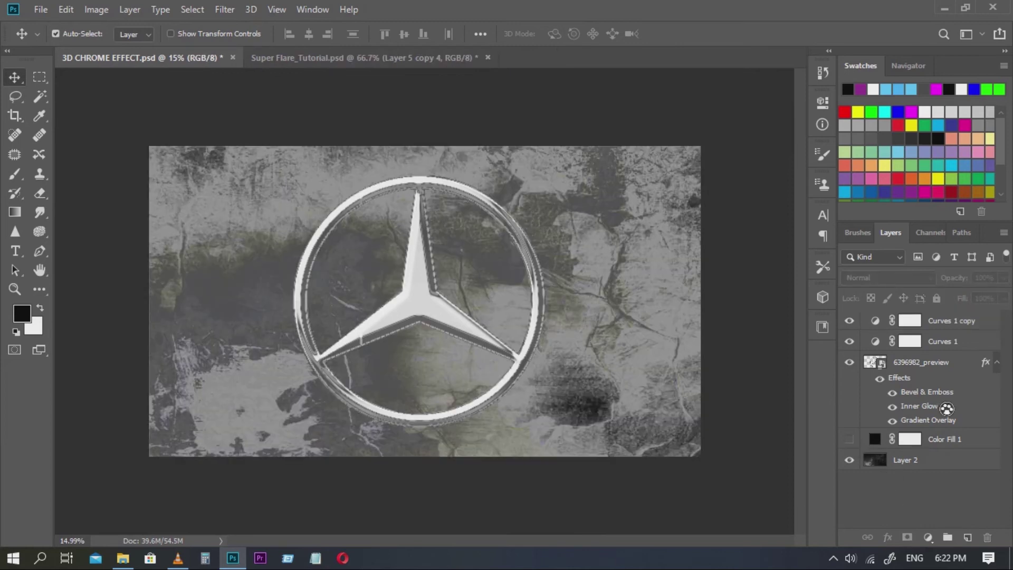
click(955, 328)
click(849, 460)
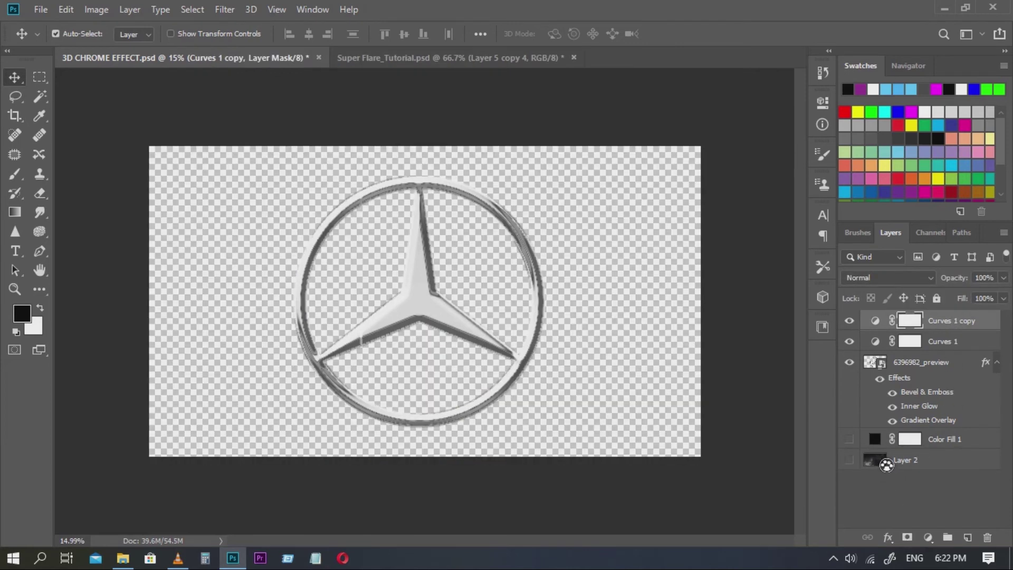
Merge the Curves 1 copy, Curves 1 and 6396982_preview layers into a single layer.
click(943, 419)
click(940, 327)
shift+click(931, 427)
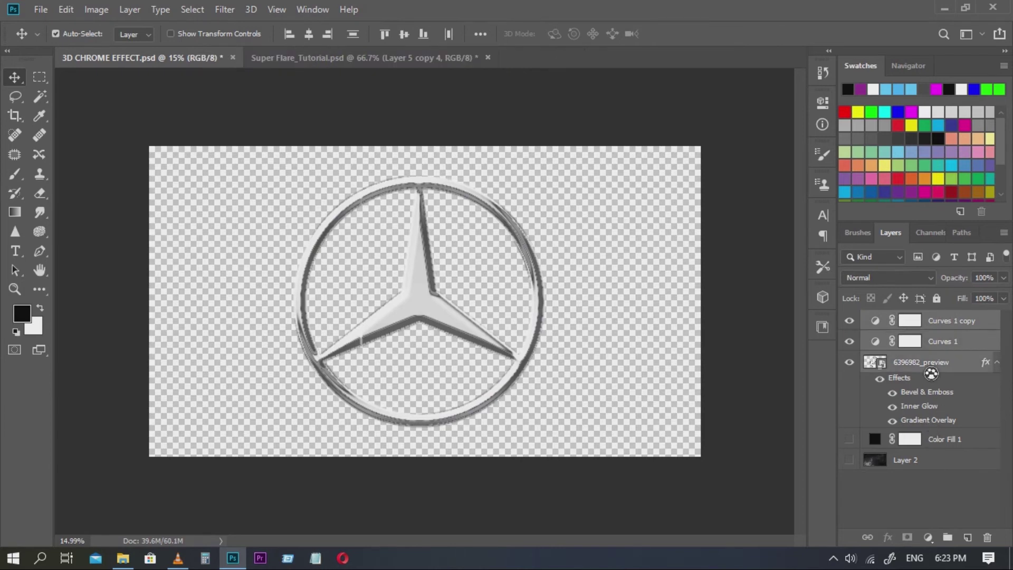
right_click(932, 373)
click(787, 444)
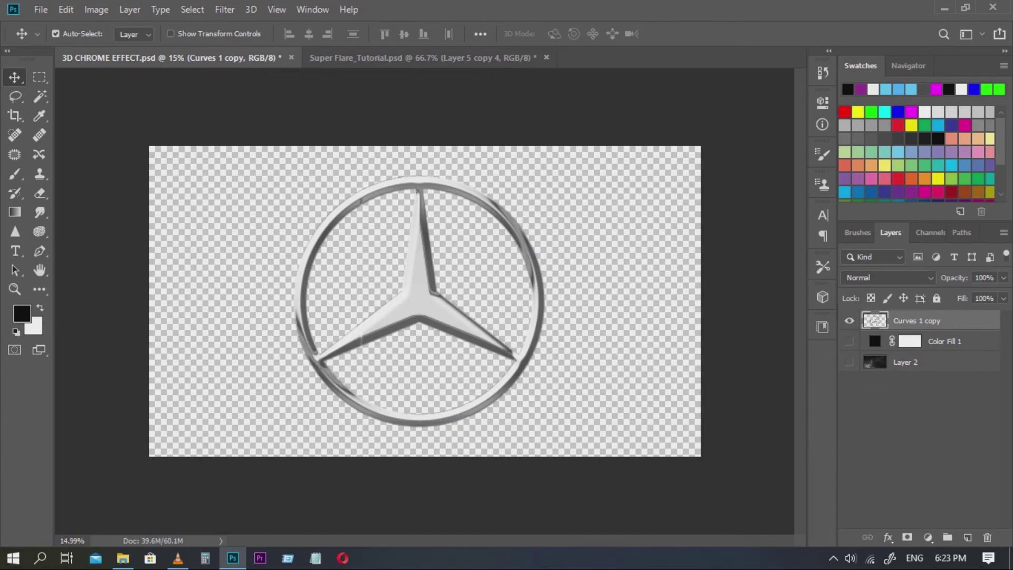
Show the textured Layer 2 behind the merged logo with Color Fill 1 hidden, and reposition the logo slightly.
click(851, 344)
scroll(506, 312, up, 4)
scroll(488, 312, down, 2)
mouse_move(462, 321)
mouse_down()
mouse_move(390, 325)
mouse_move(456, 334)
mouse_move(450, 324)
mouse_up()
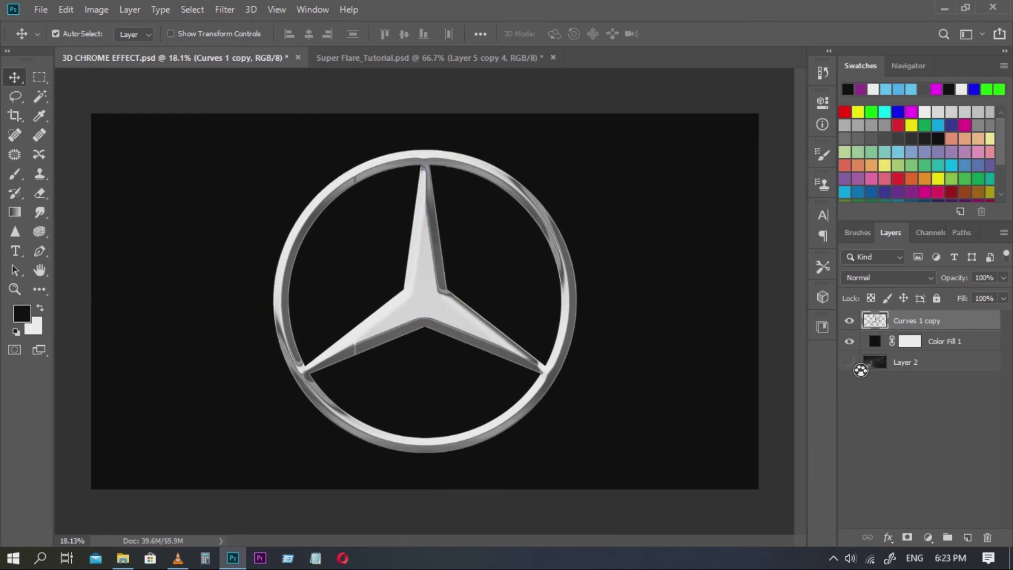
click(850, 342)
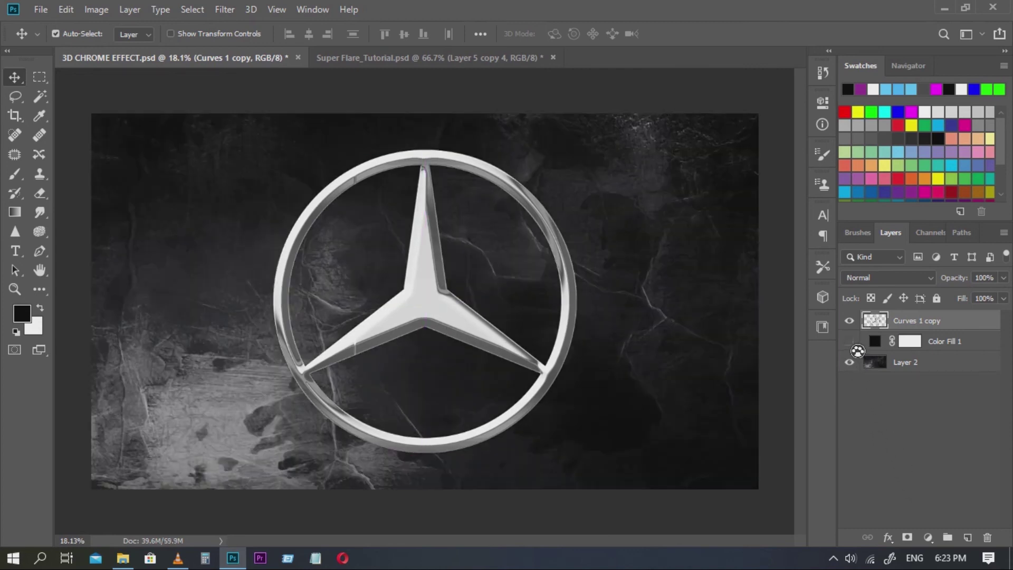
mouse_move(441, 323)
mouse_down()
mouse_move(443, 332)
mouse_move(434, 325)
mouse_up()
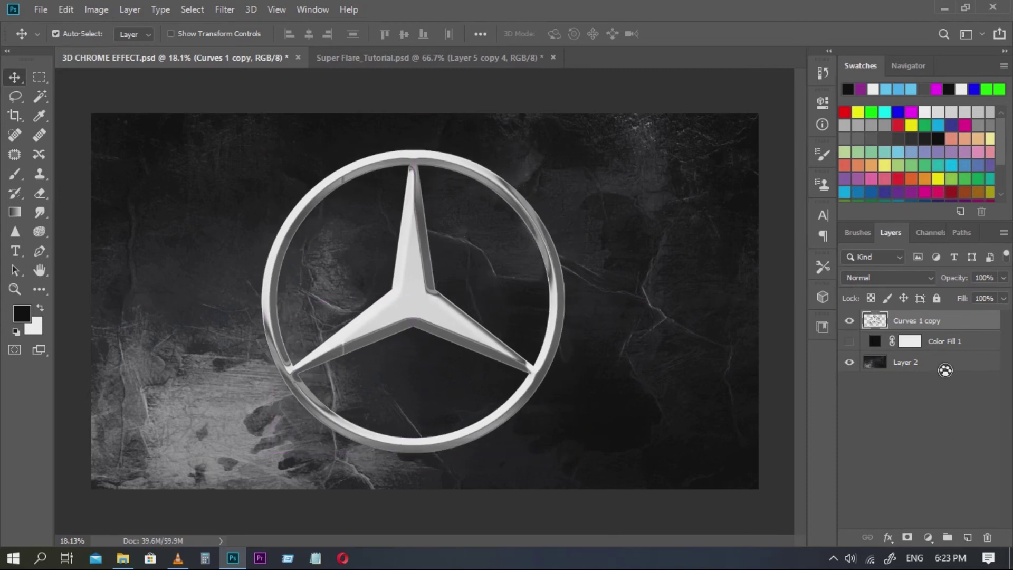
Add a Drop Shadow to the merged logo layer with 63% opacity, 57 px distance and 87 px size.
click(888, 538)
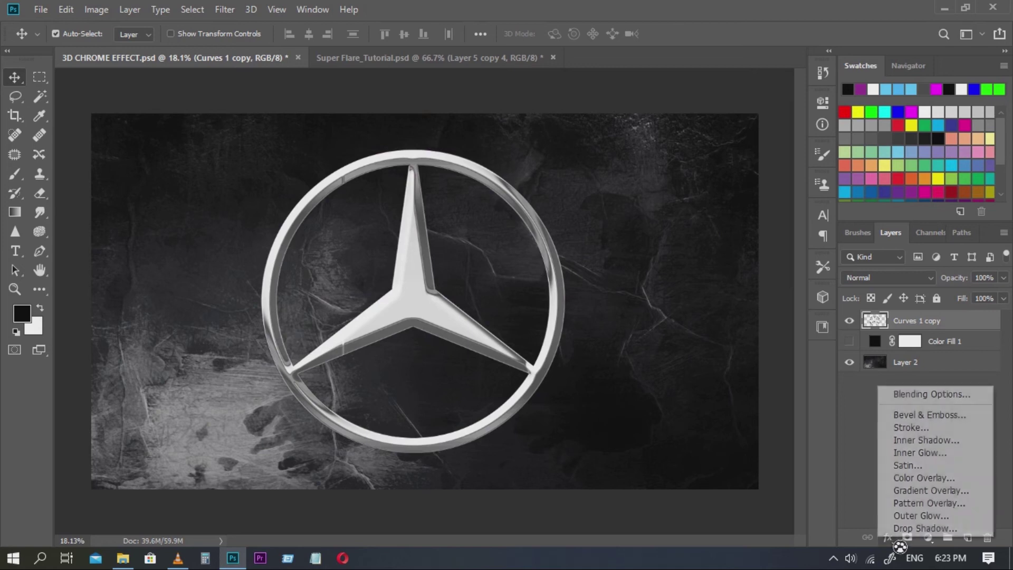
click(929, 528)
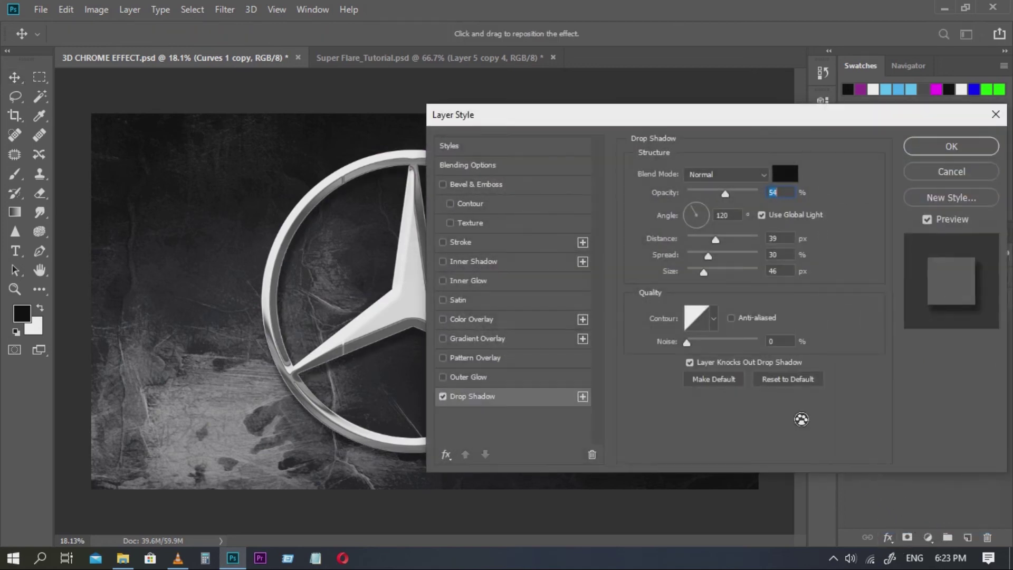
drag(607, 116, 747, 145)
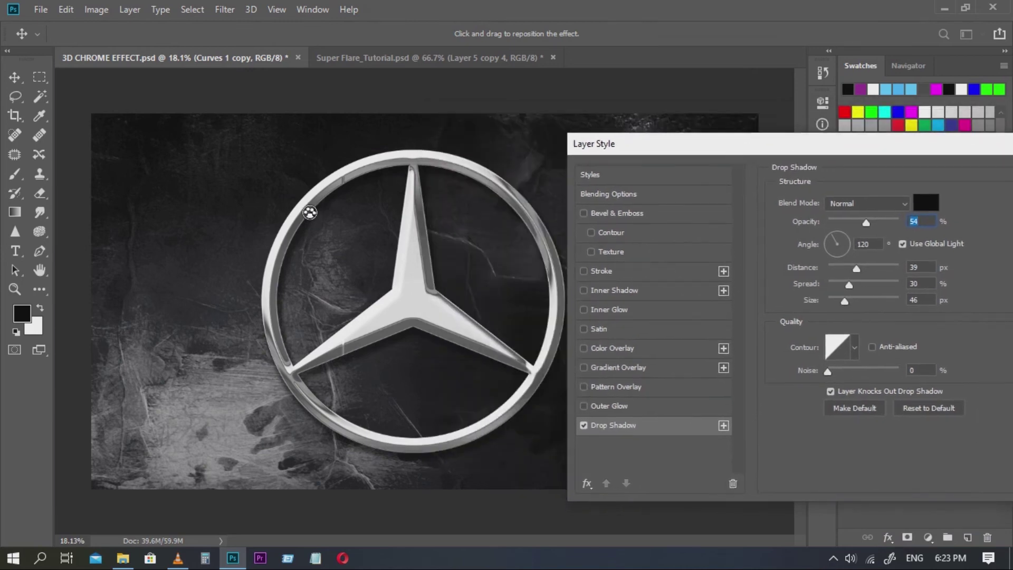
drag(857, 270, 877, 288)
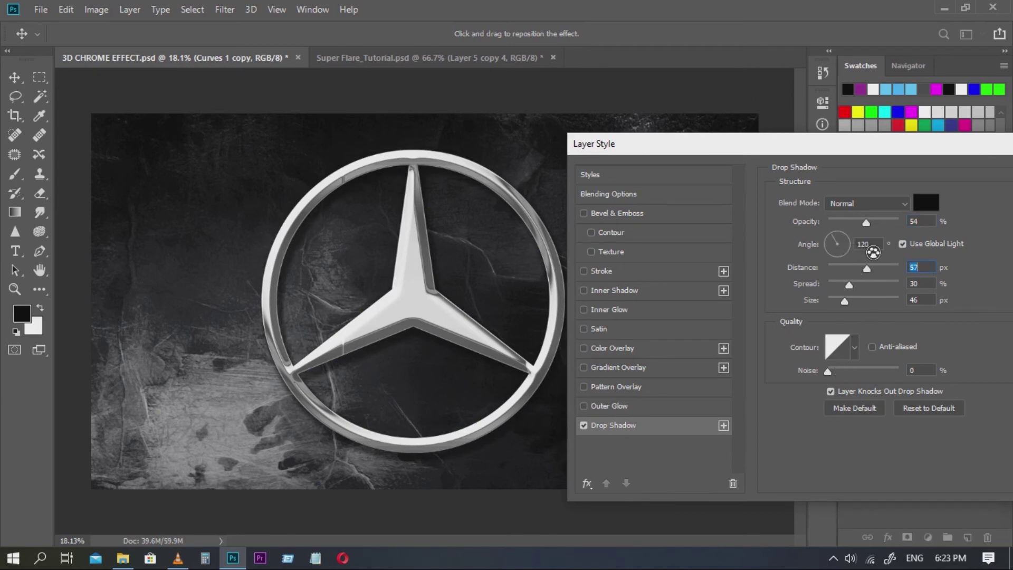
drag(868, 226, 882, 223)
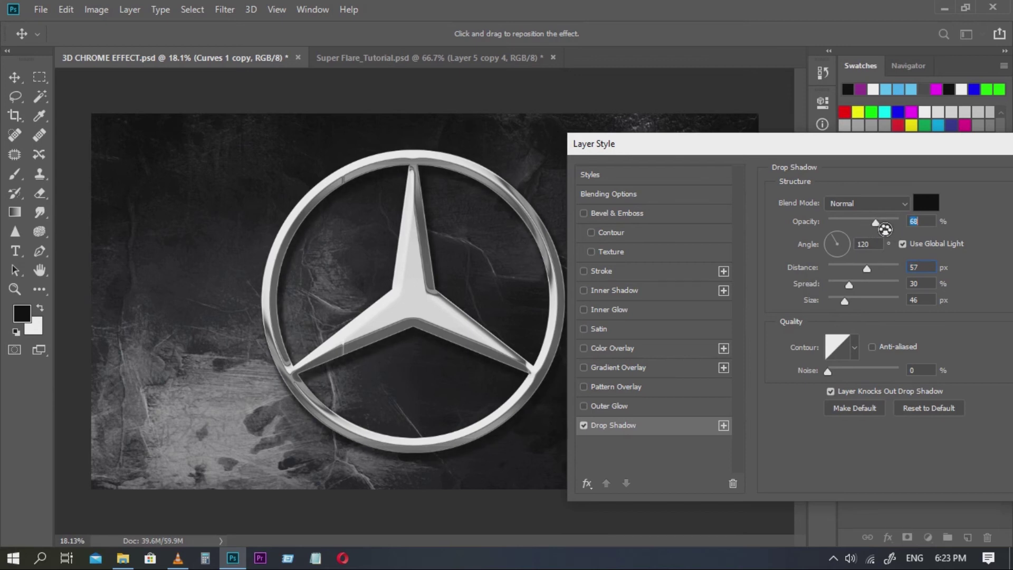
mouse_move(847, 304)
mouse_down()
mouse_move(862, 305)
mouse_move(851, 306)
mouse_up()
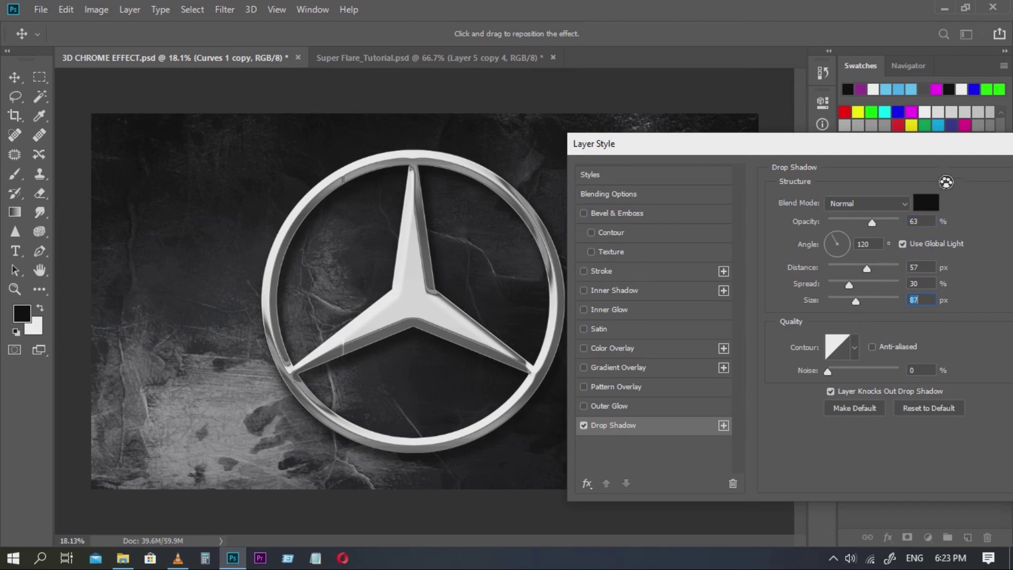
drag(919, 159, 714, 141)
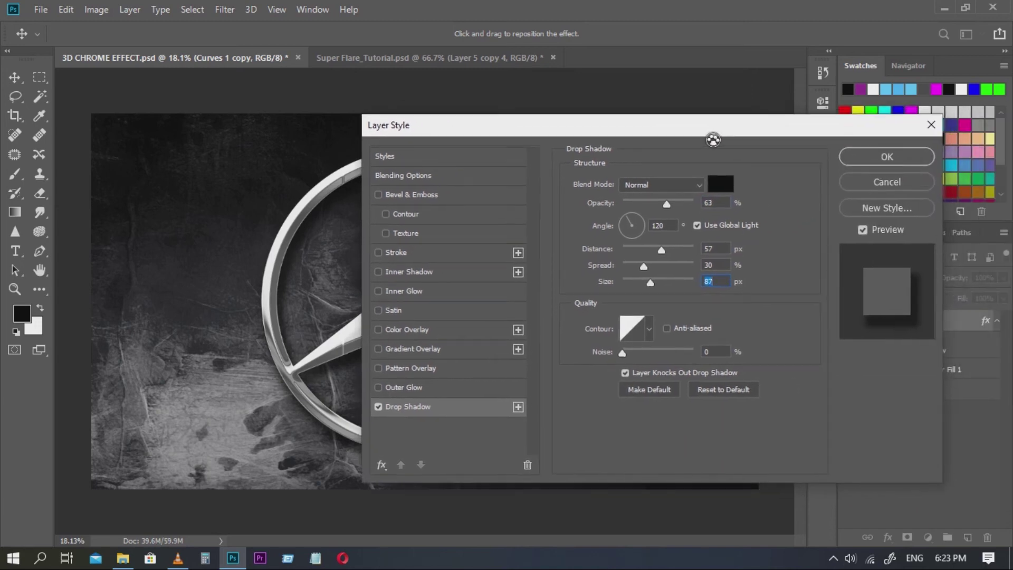
click(885, 158)
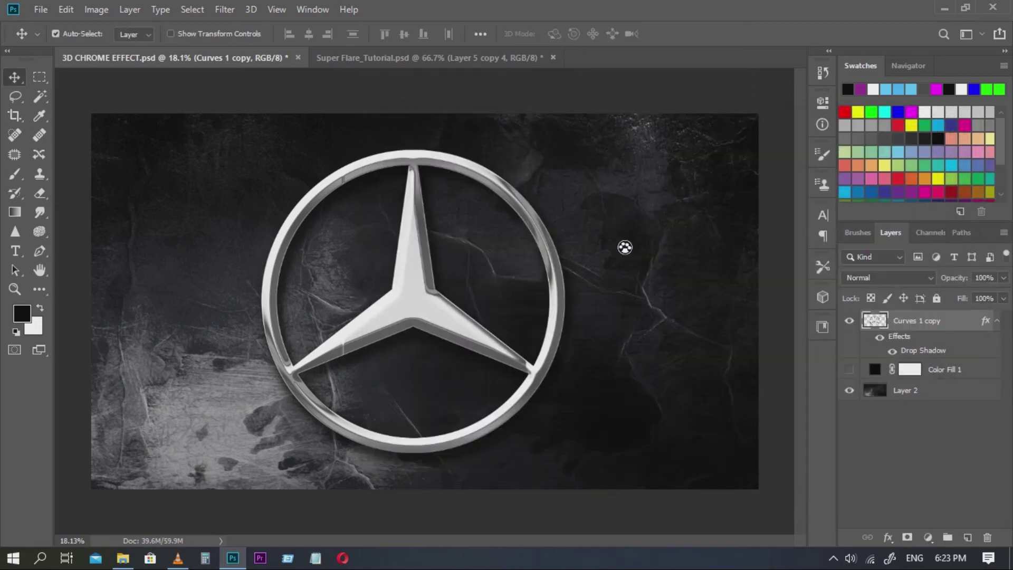
Place the lens flare_17 image from the gfxcave_lensflares folder in File Explorer into the logo document and bring its layer above the logo.
click(647, 260)
scroll(570, 289, down, 3)
scroll(537, 299, up, 1)
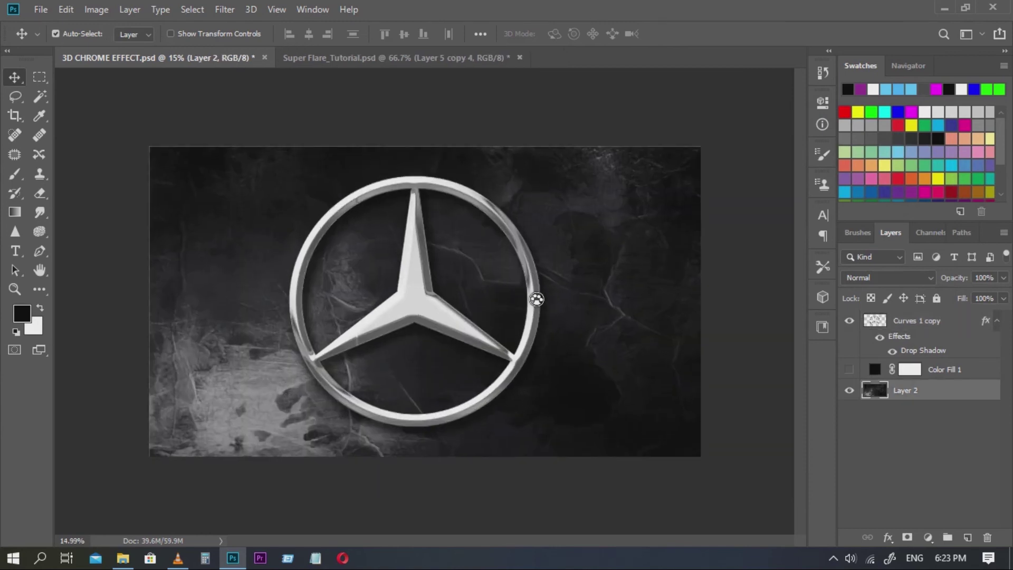
key(alt+Tab)
key(alt+Tab)
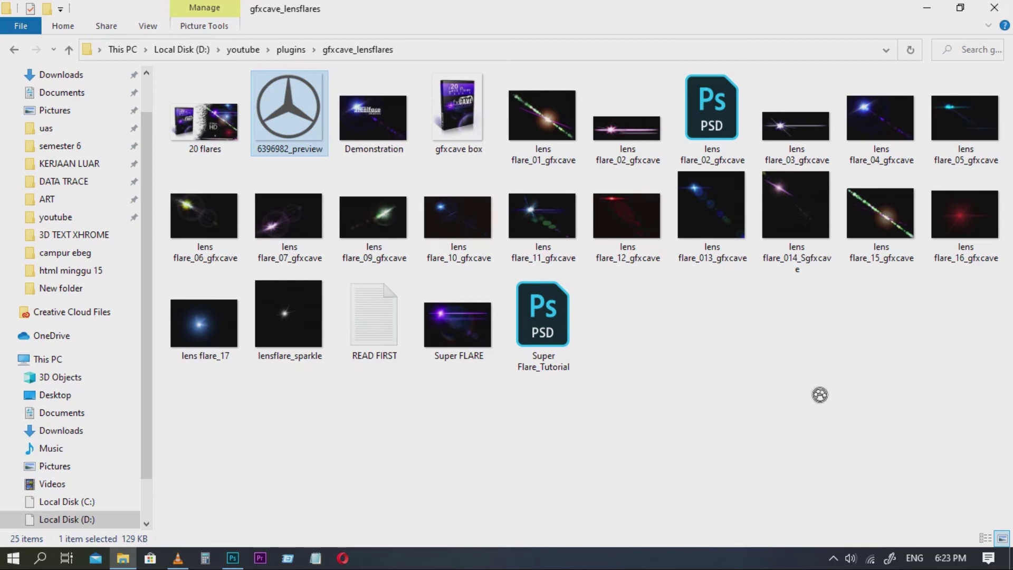
click(820, 395)
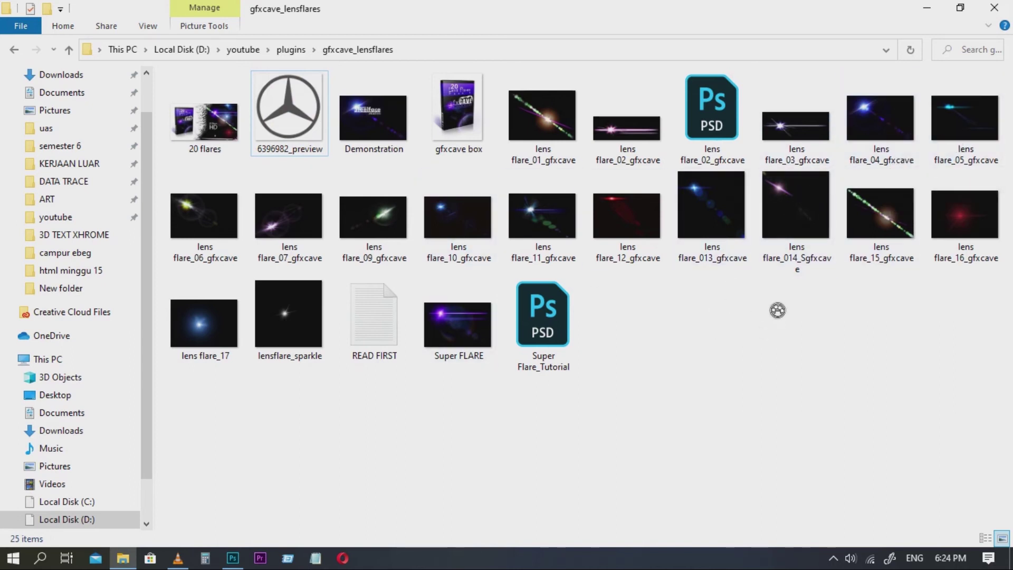
click(225, 333)
drag(223, 330, 569, 337)
key(alt+Tab)
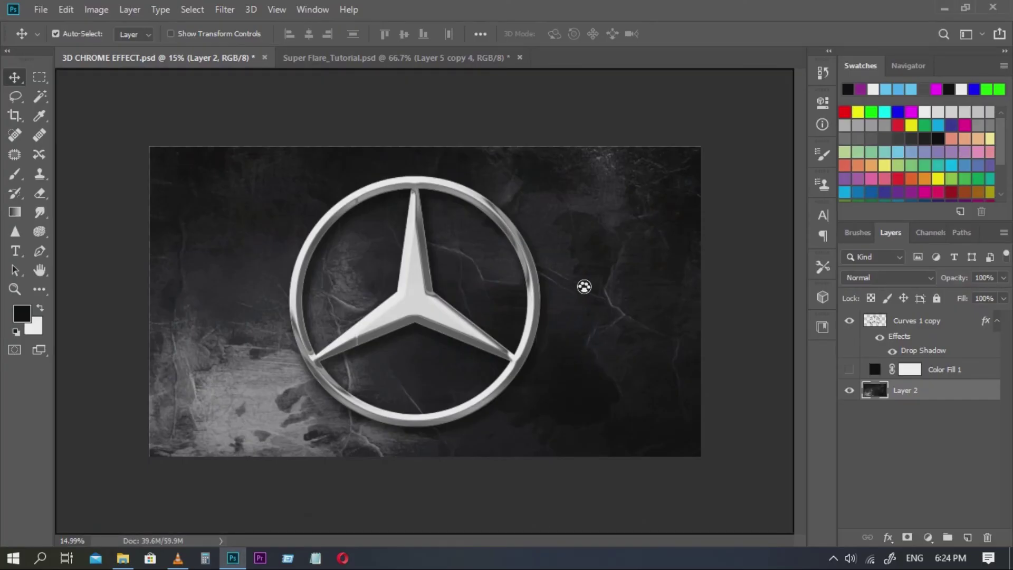
drag(943, 395, 944, 322)
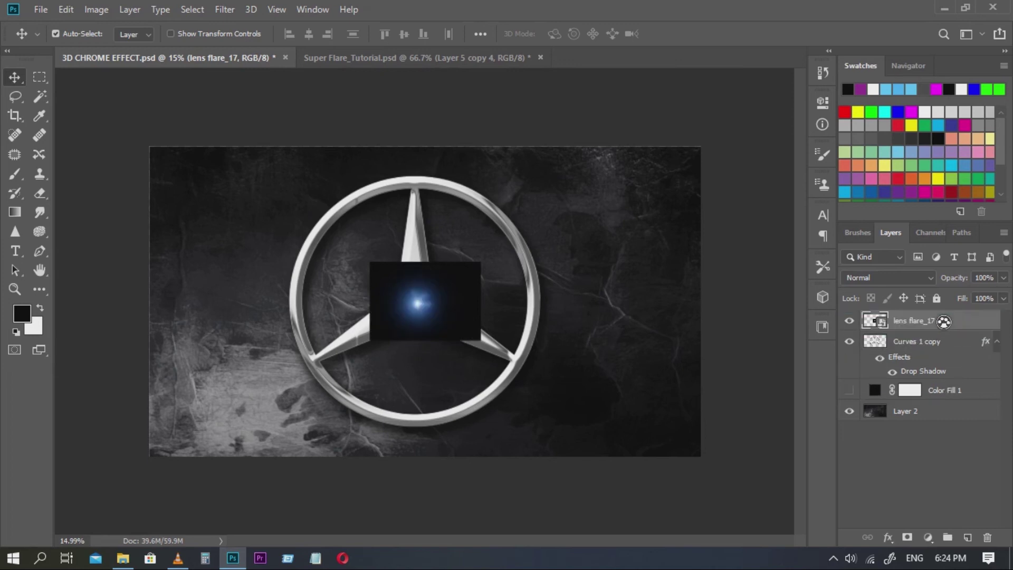
Enlarge the lens flare image and position its bright centre over the upper-left part of the logo's ring.
drag(474, 306, 364, 287)
scroll(312, 273, up, 7)
scroll(353, 278, down, 1)
scroll(353, 278, down, 3)
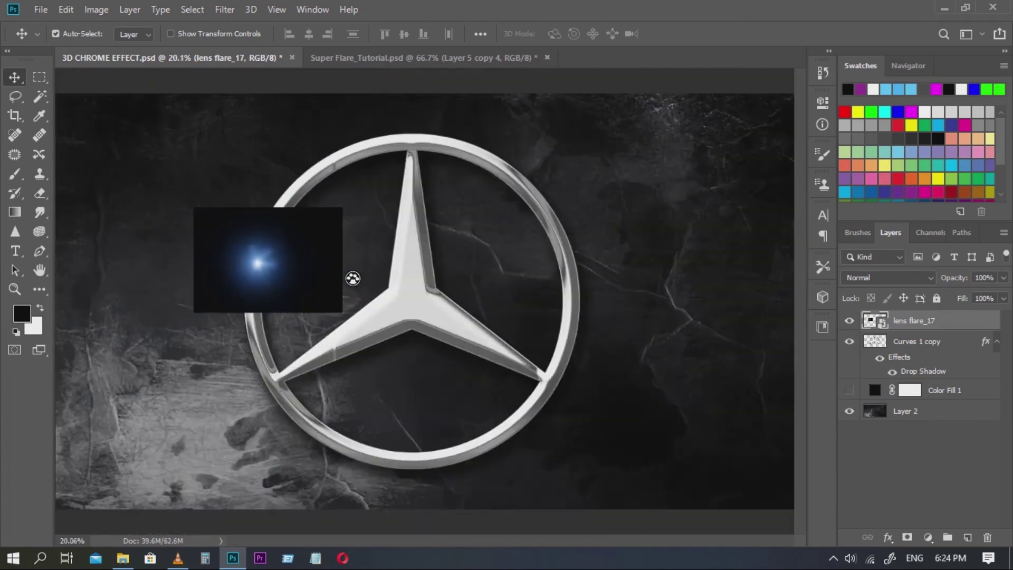
key(ctrl+t)
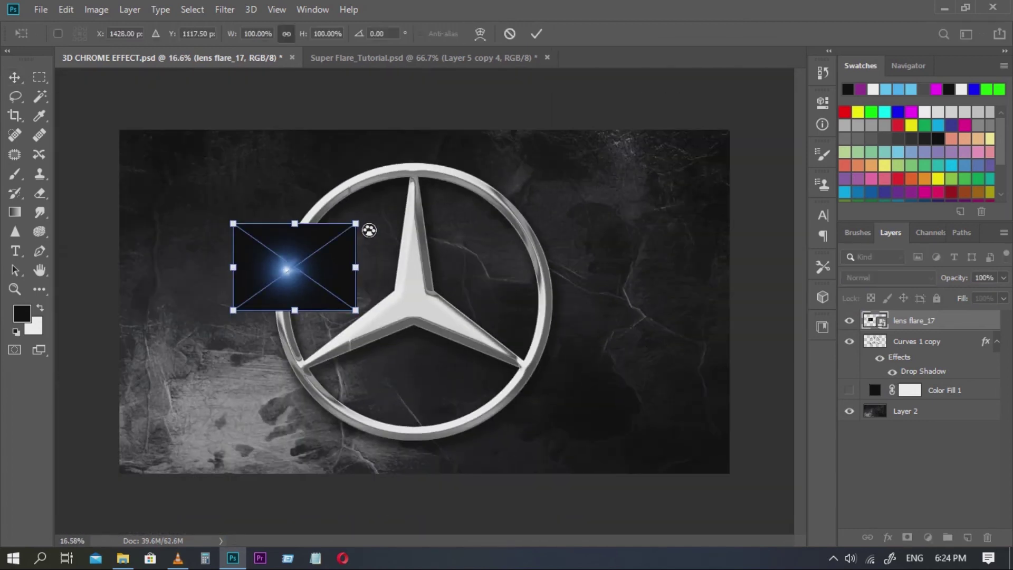
drag(368, 232, 398, 210)
drag(338, 309, 346, 281)
key(Return)
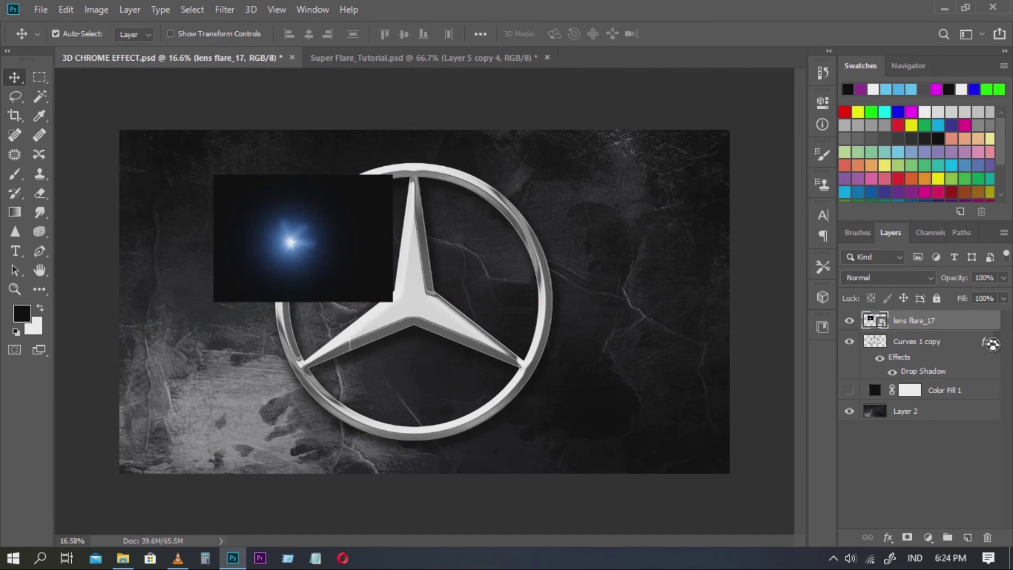
Set the lens flare_17 layer's blend mode to Screen and move the flare onto the upper-left edge of the ring.
click(872, 279)
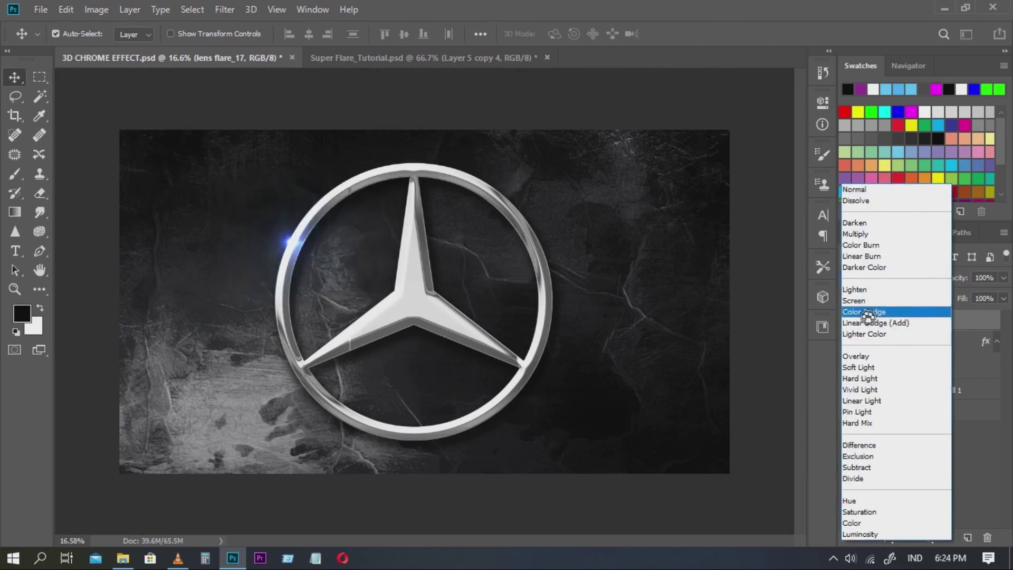
click(866, 303)
mouse_move(316, 252)
mouse_down()
mouse_move(332, 256)
mouse_move(330, 240)
mouse_up()
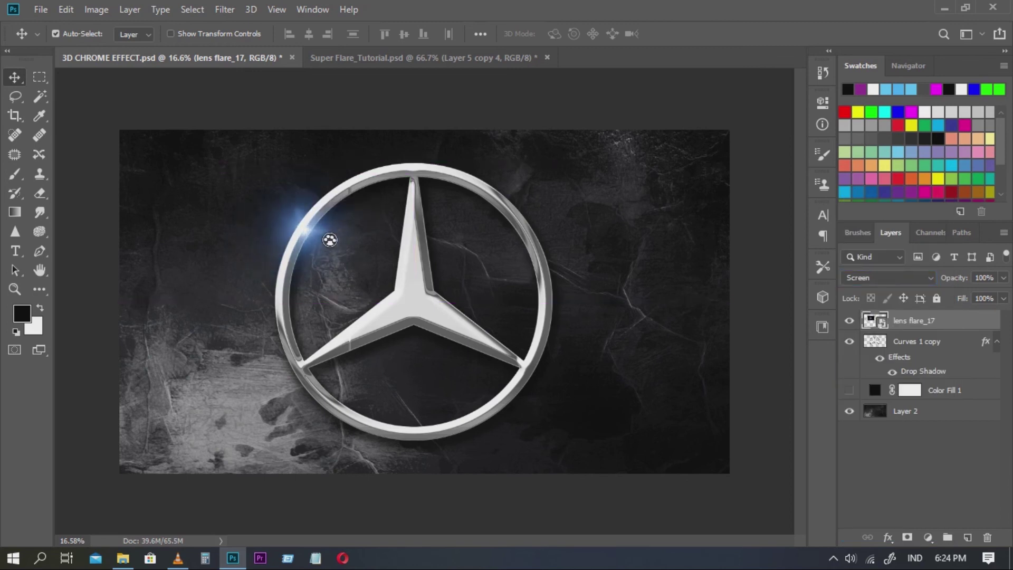
Scale the lens flare up to 257.30% and align its bright centre with the upper-left edge of the ring.
scroll(326, 238, up, 7)
scroll(304, 232, down, 5)
scroll(303, 257, down, 2)
key(ctrl+t)
drag(416, 284, 491, 353)
drag(317, 241, 329, 226)
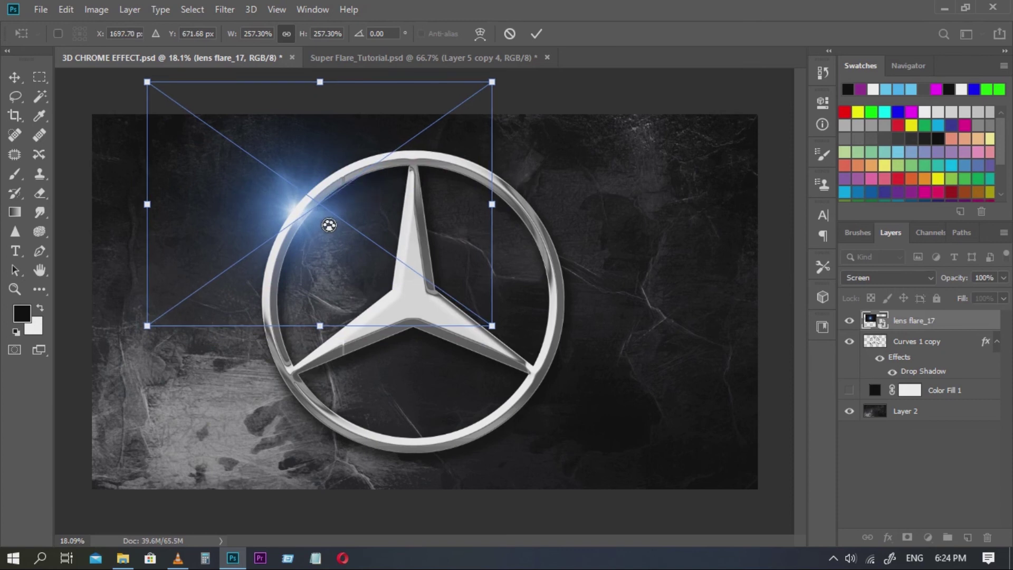
key(Return)
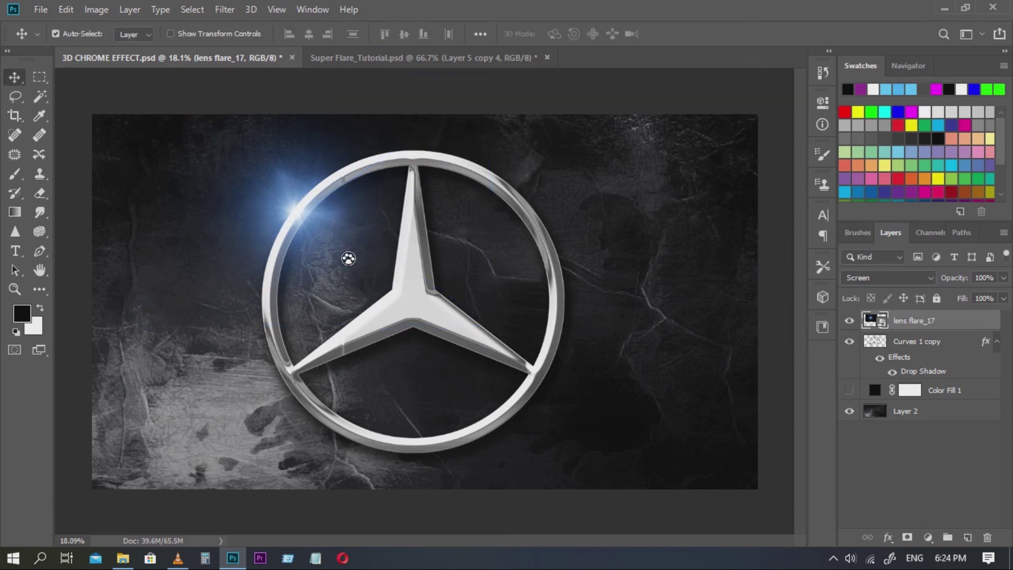
mouse_move(303, 227)
mouse_down()
mouse_move(407, 331)
mouse_move(307, 219)
mouse_up()
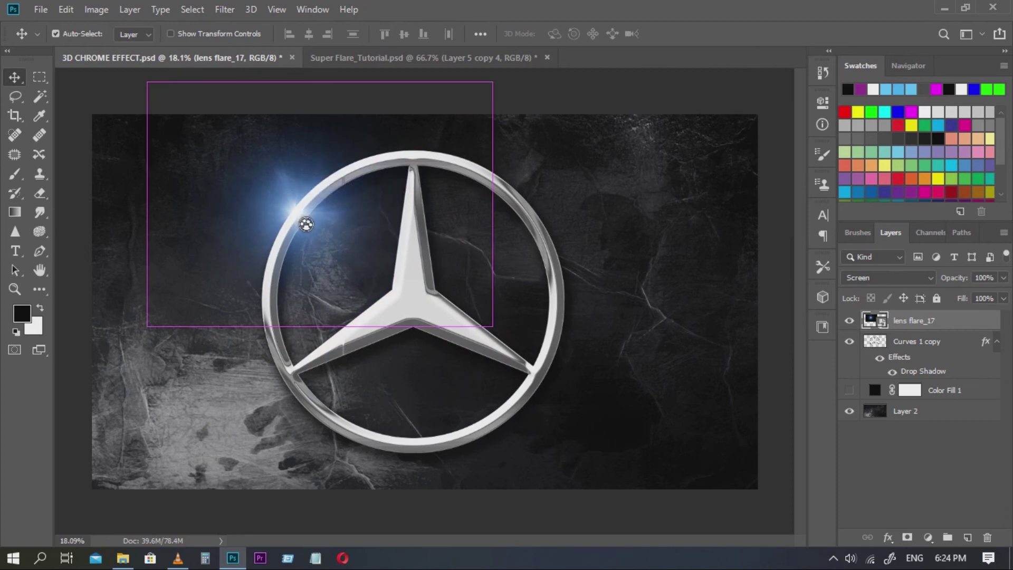
scroll(336, 265, up, 3)
scroll(311, 188, down, 3)
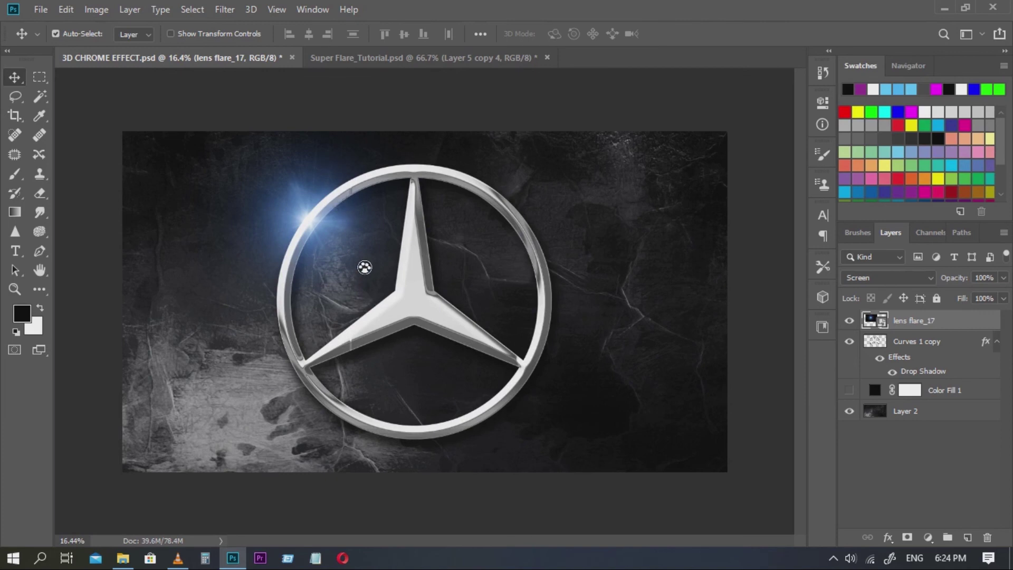
Recolour the lens flare to a softly desaturated pink-purple with Hue/Saturation, keeping its centre on the upper-left edge of the ring.
key(ctrl+u)
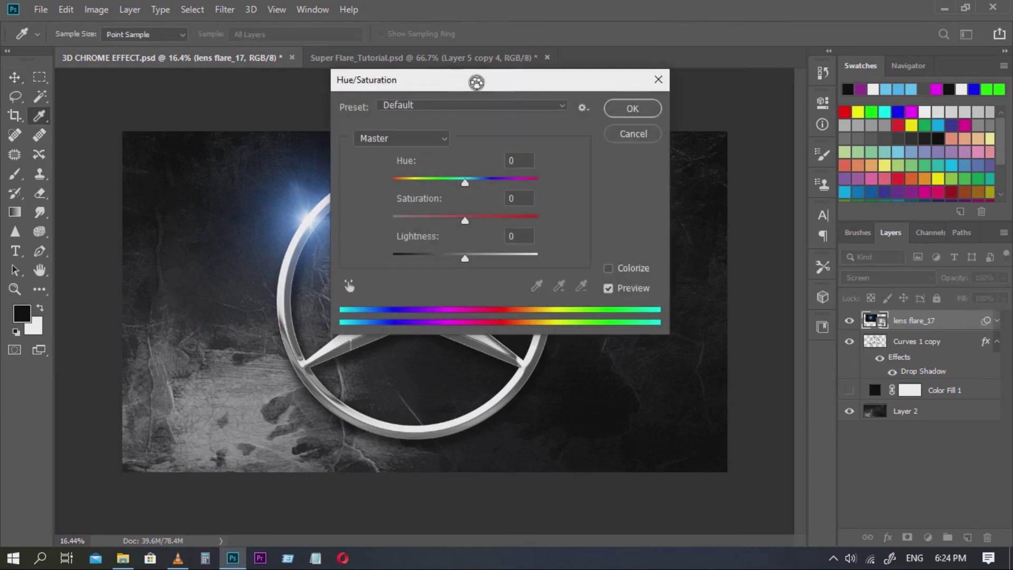
drag(485, 83, 695, 126)
drag(675, 226, 715, 232)
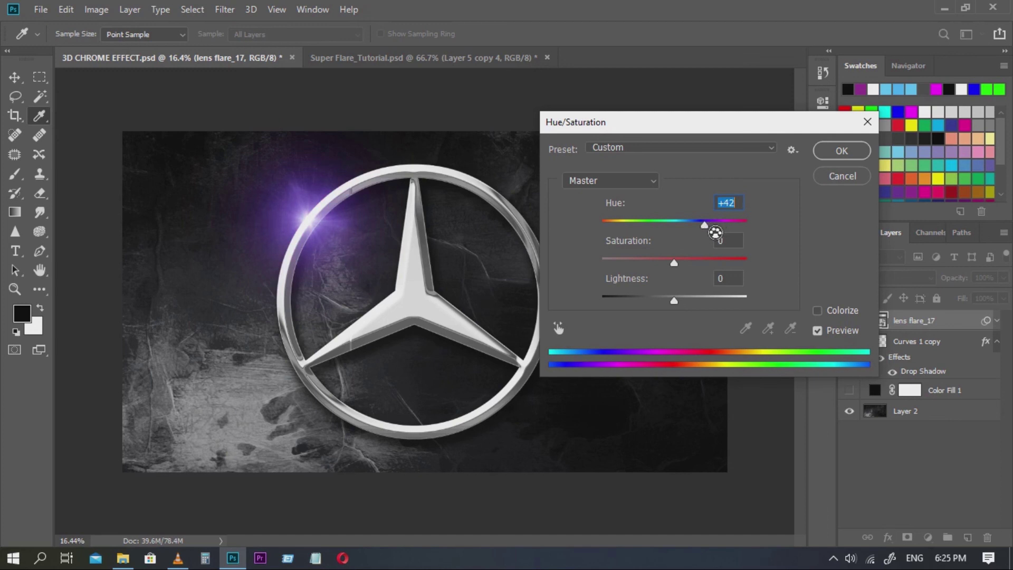
drag(581, 266, 600, 265)
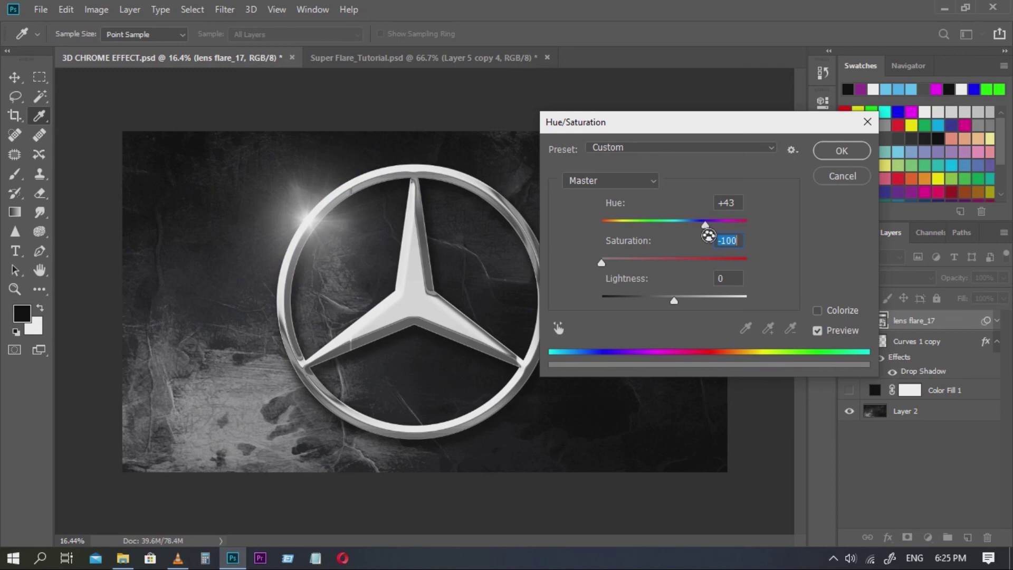
click(625, 263)
drag(645, 268, 652, 269)
drag(713, 233, 729, 231)
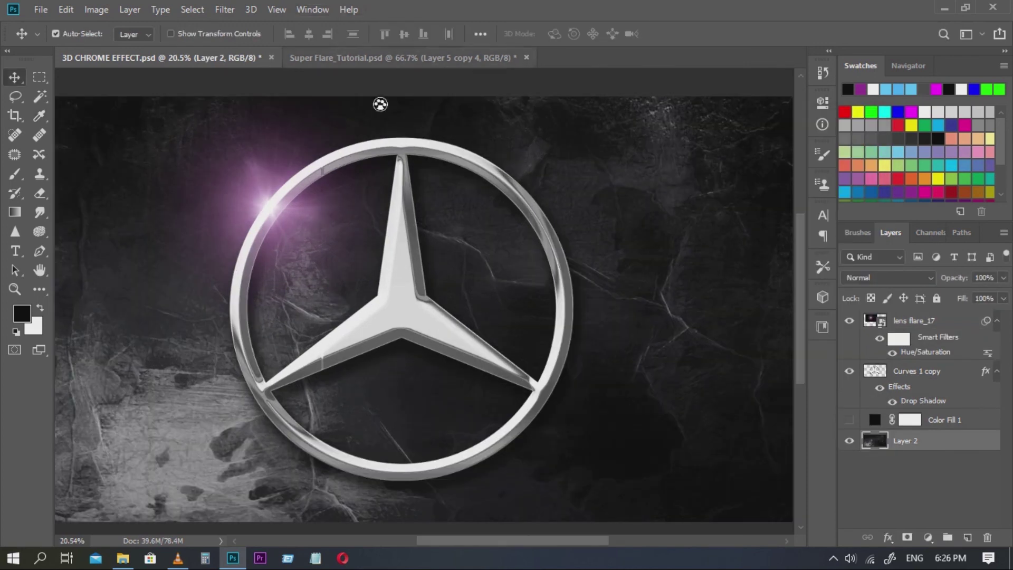
drag(311, 253, 318, 226)
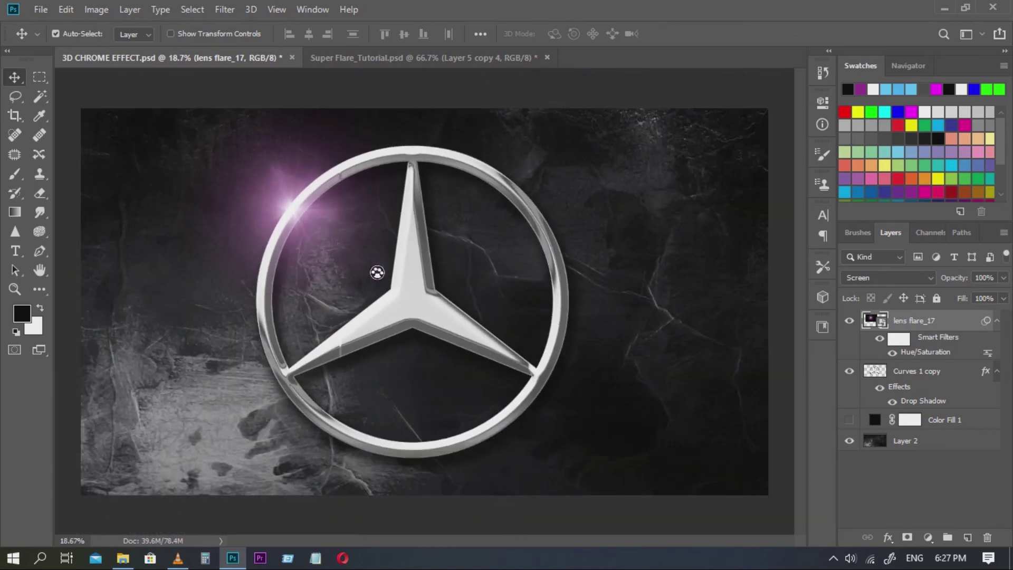
Duplicate the lens flare onto the star's centre and the ring's right edge, scaling the right-hand copy down to 136.80%.
drag(377, 273, 571, 347)
click(651, 256)
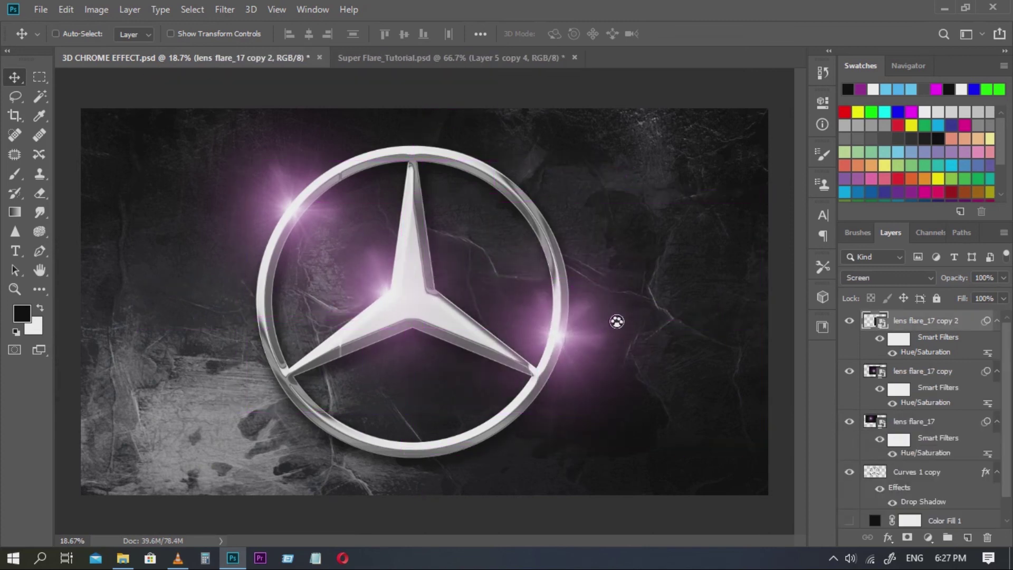
key(ctrl+t)
click(540, 233)
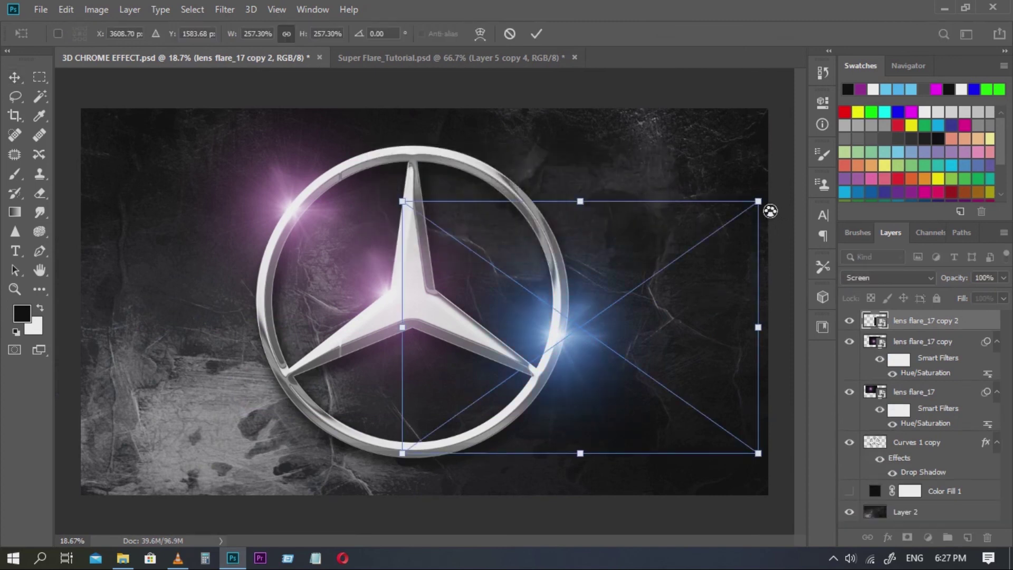
drag(761, 204, 684, 267)
drag(593, 355, 572, 345)
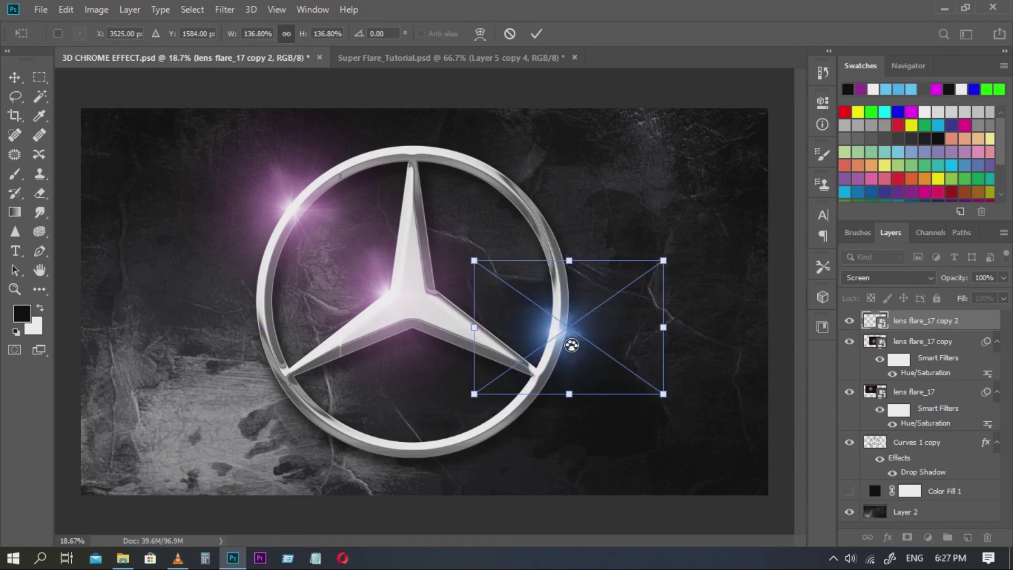
key(Return)
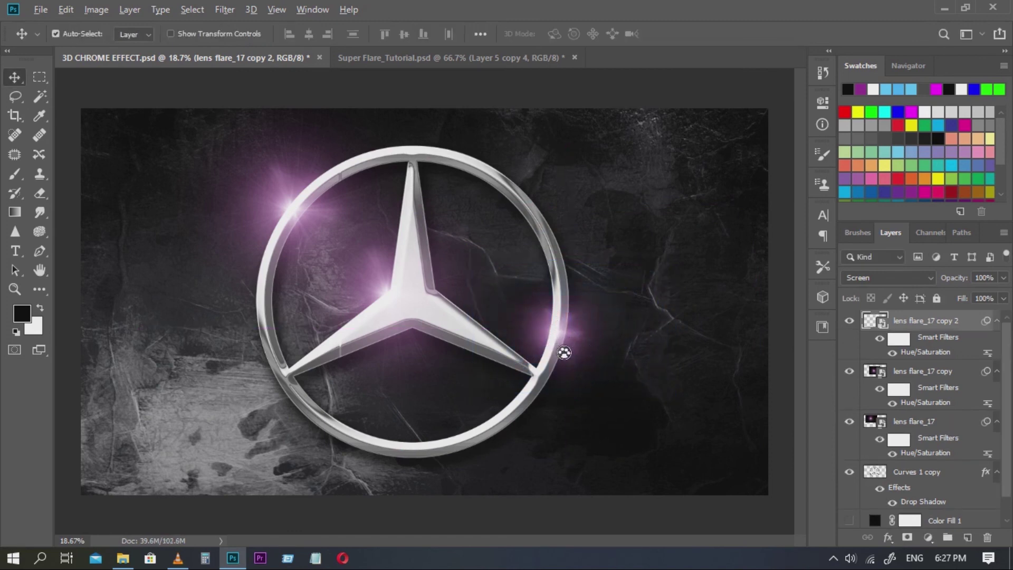
Move the smaller flare copy to the bottom of the ring and stretch it horizontally into a wide, flat glow along the edge.
drag(565, 346, 421, 457)
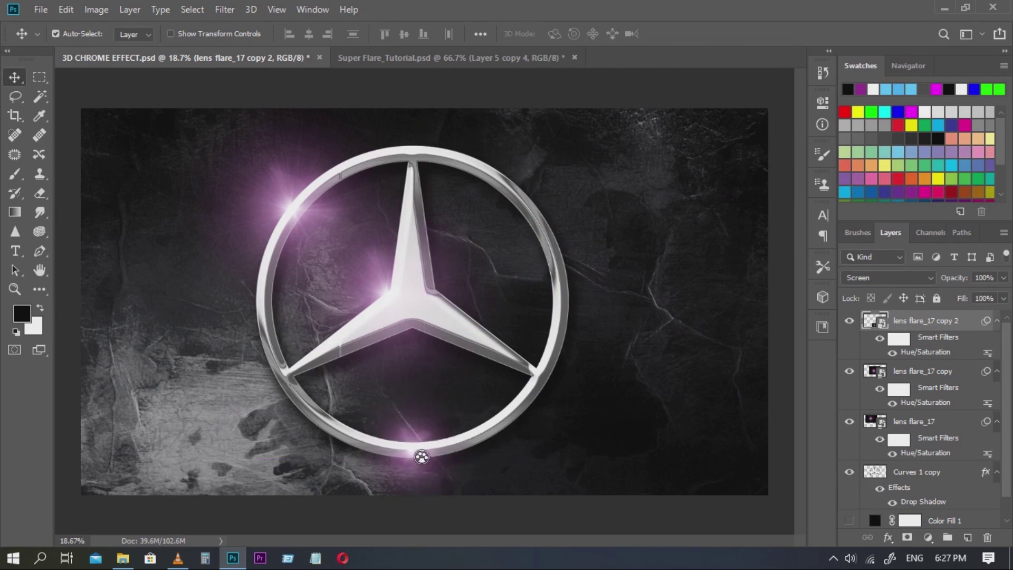
key(ctrl+t)
click(521, 227)
drag(526, 453, 866, 449)
drag(573, 466, 406, 467)
drag(713, 453, 871, 442)
drag(556, 466, 502, 461)
drag(471, 389, 474, 412)
drag(440, 471, 437, 458)
key(Return)
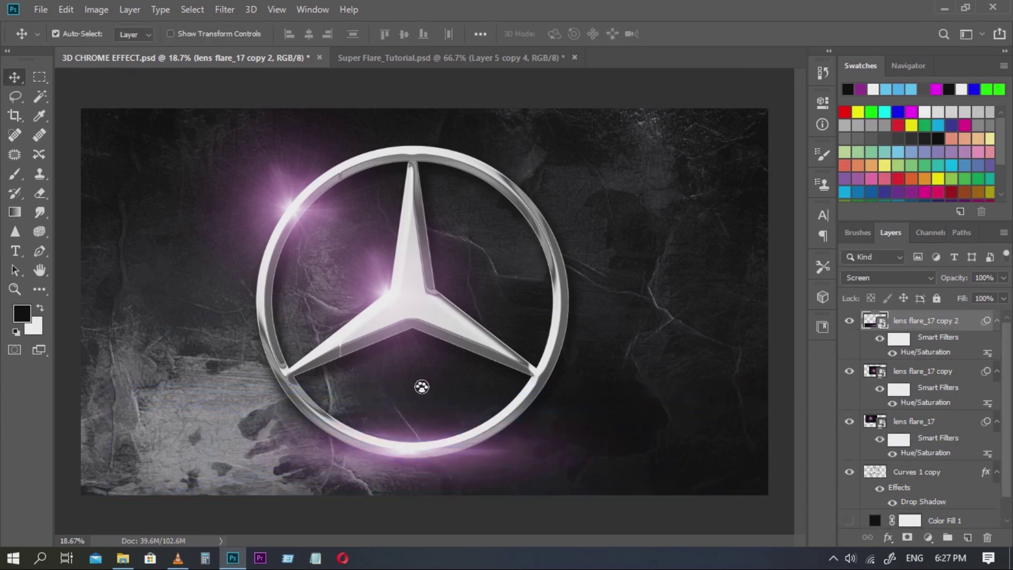
scroll(489, 377, down, 5)
scroll(489, 376, up, 3)
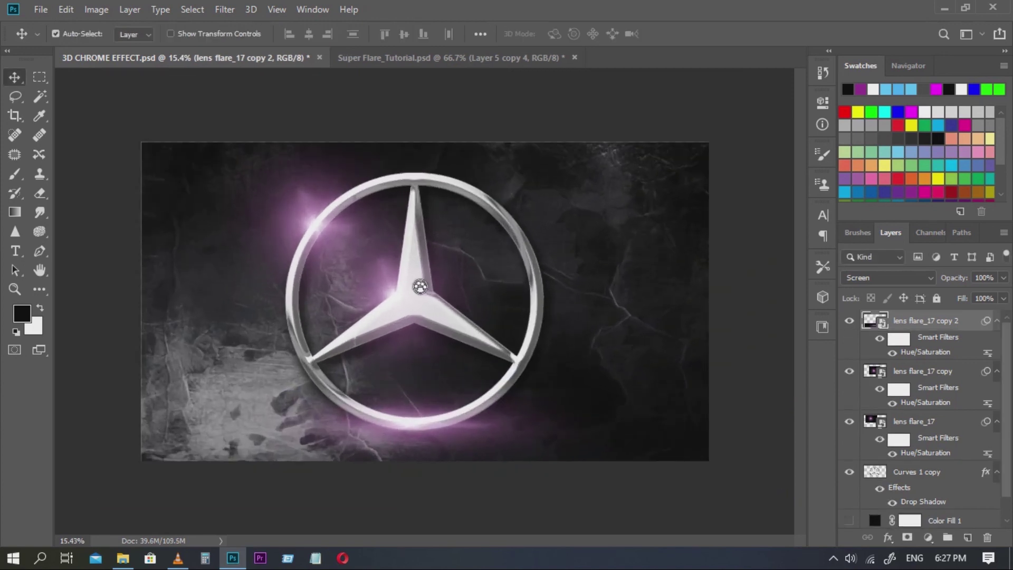
Duplicate the star's centre flare onto the ring's right edge and scale this copy down to a smaller highlight.
drag(402, 290, 544, 322)
key(ctrl+t)
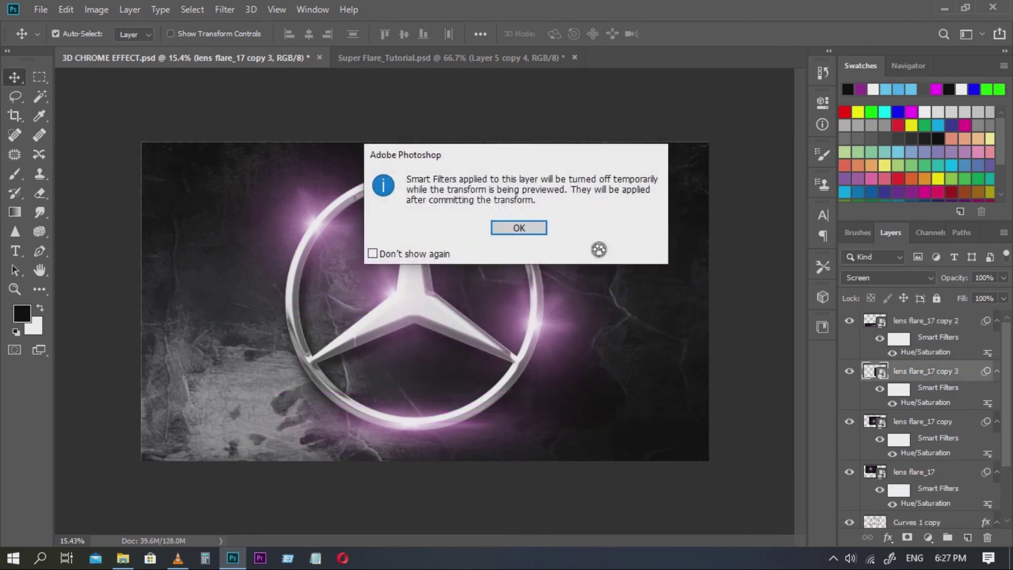
click(538, 235)
drag(703, 213, 633, 262)
drag(555, 320, 550, 336)
key(Return)
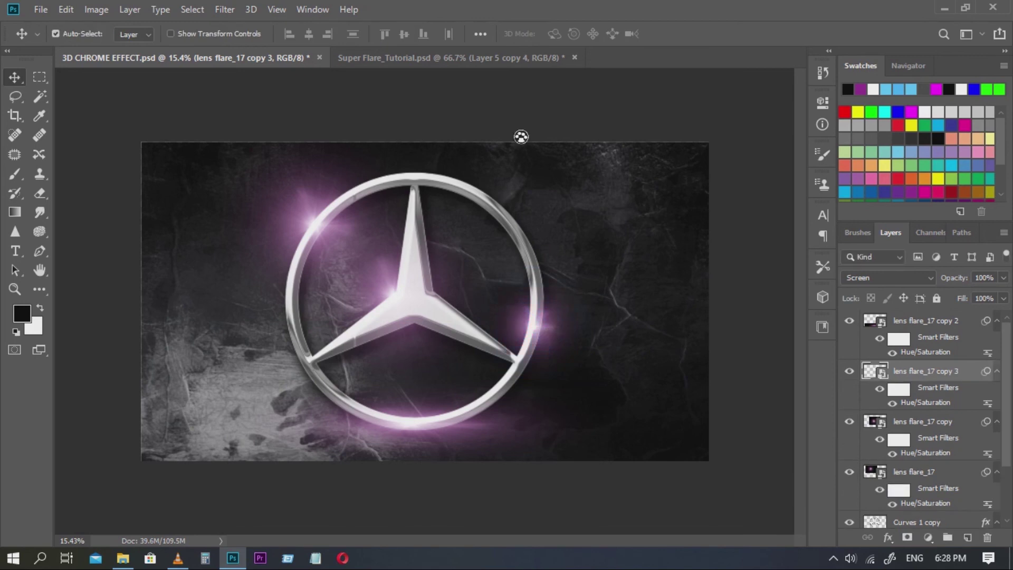
scroll(509, 255, down, 4)
scroll(502, 351, up, 4)
scroll(517, 261, down, 1)
scroll(444, 365, up, 1)
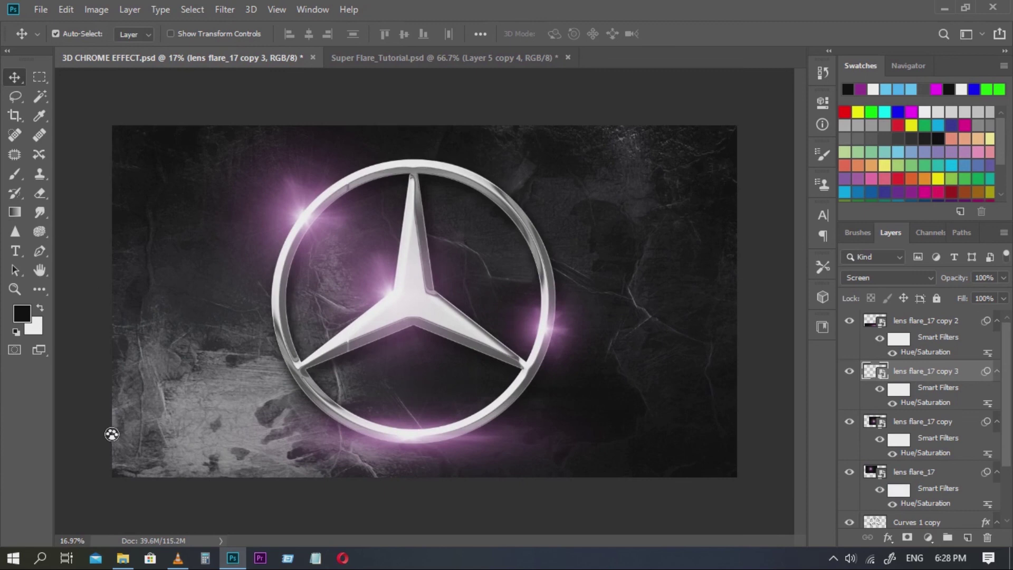
Select all four lens flare layers and try to convert them to a Smart Object.
scroll(950, 449, down, 3)
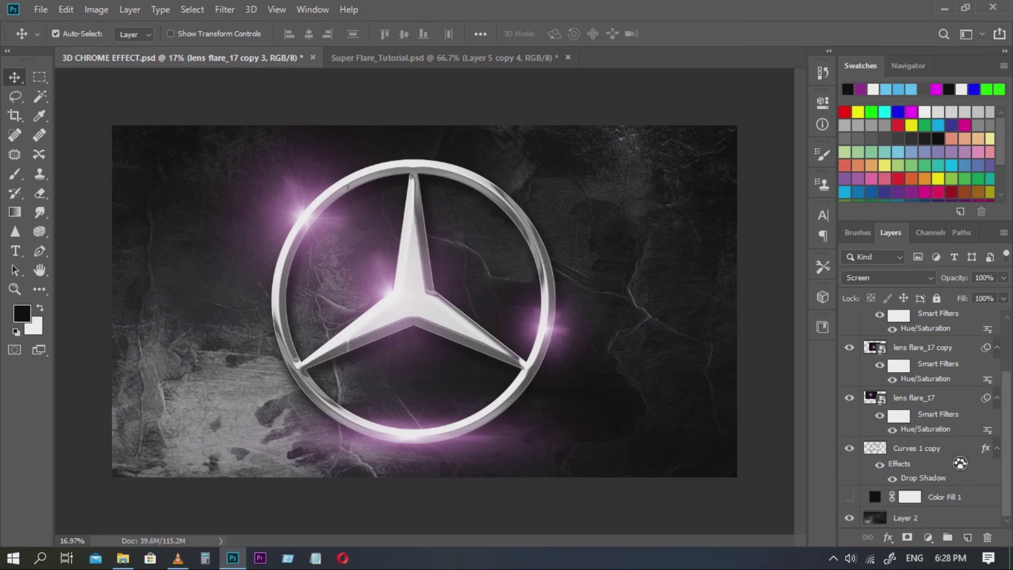
click(952, 412)
scroll(953, 412, up, 3)
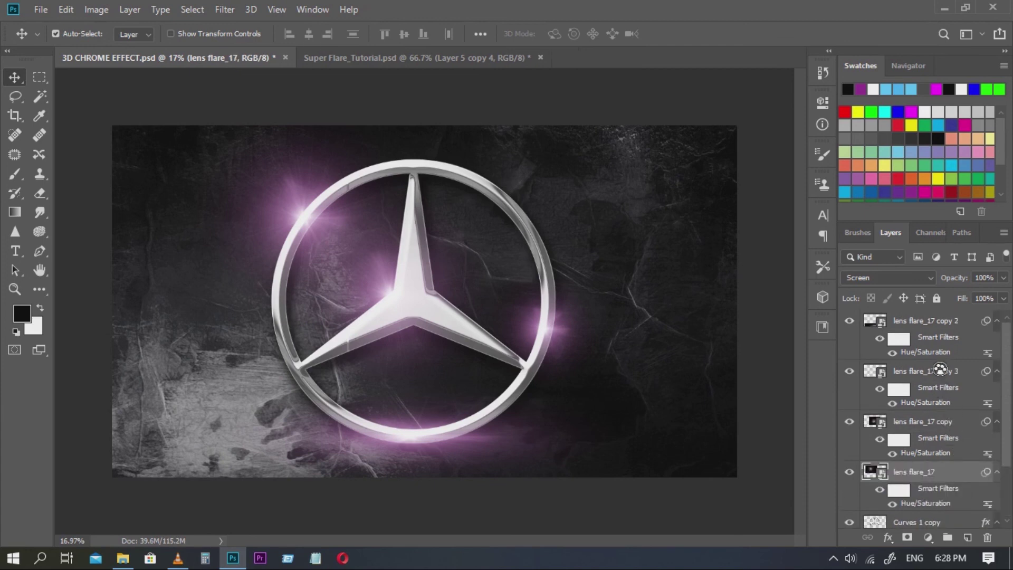
shift+click(941, 332)
right_click(941, 331)
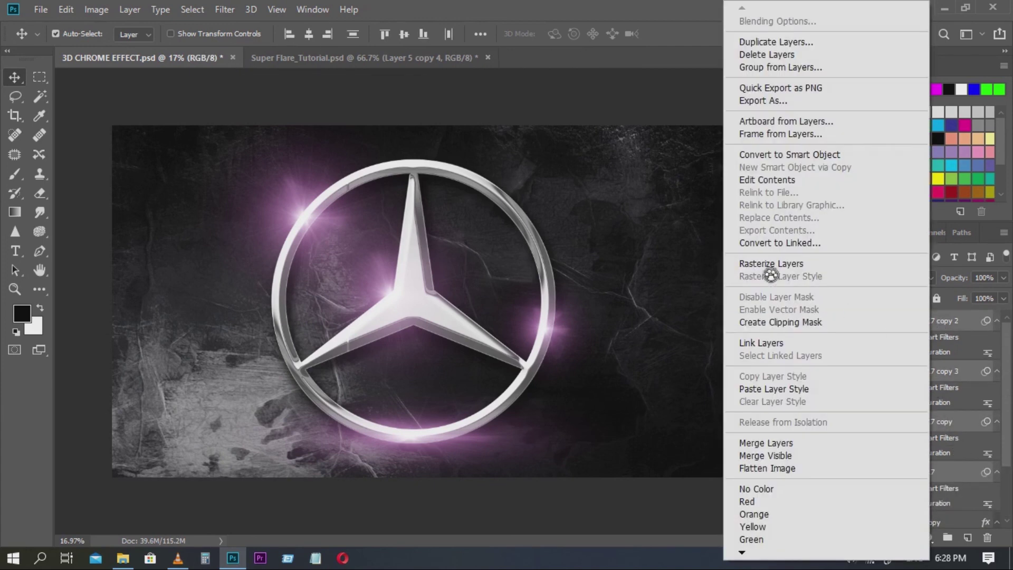
click(781, 156)
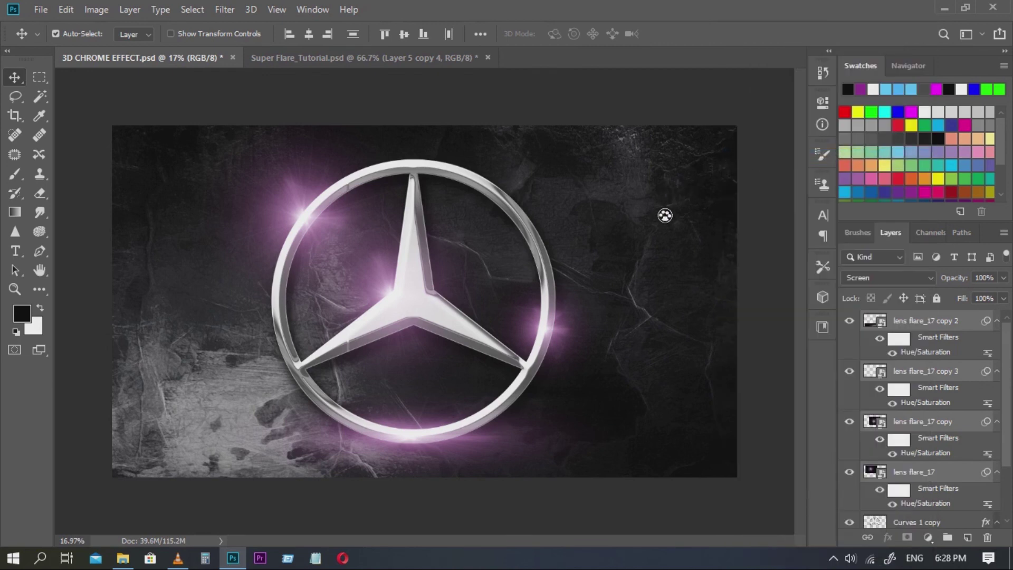
Try moving the right-hand flare off the ring, undo the move, and select the Layer 2 background.
drag(584, 343, 597, 382)
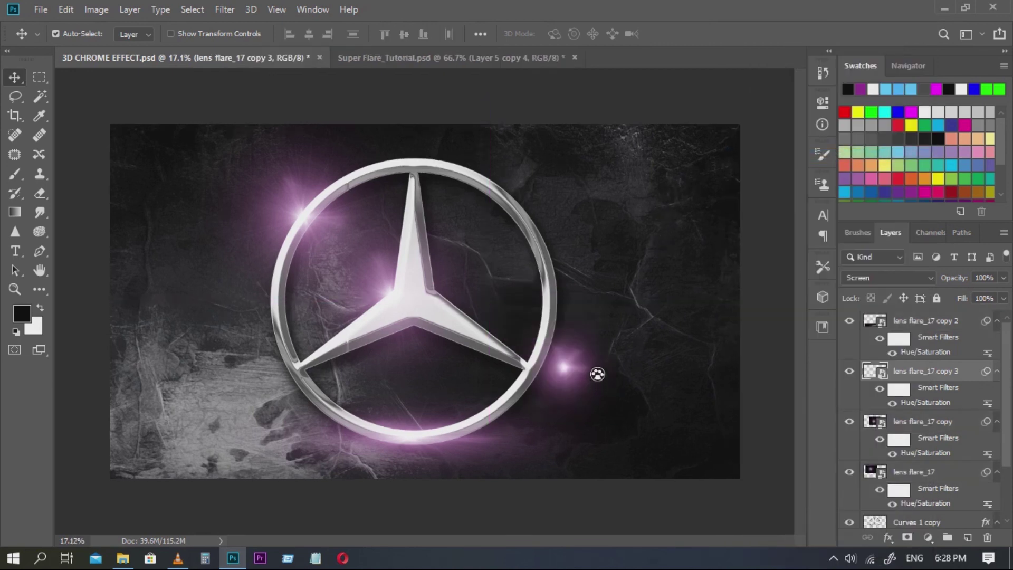
key(ctrl+z)
click(623, 315)
scroll(623, 316, down, 1)
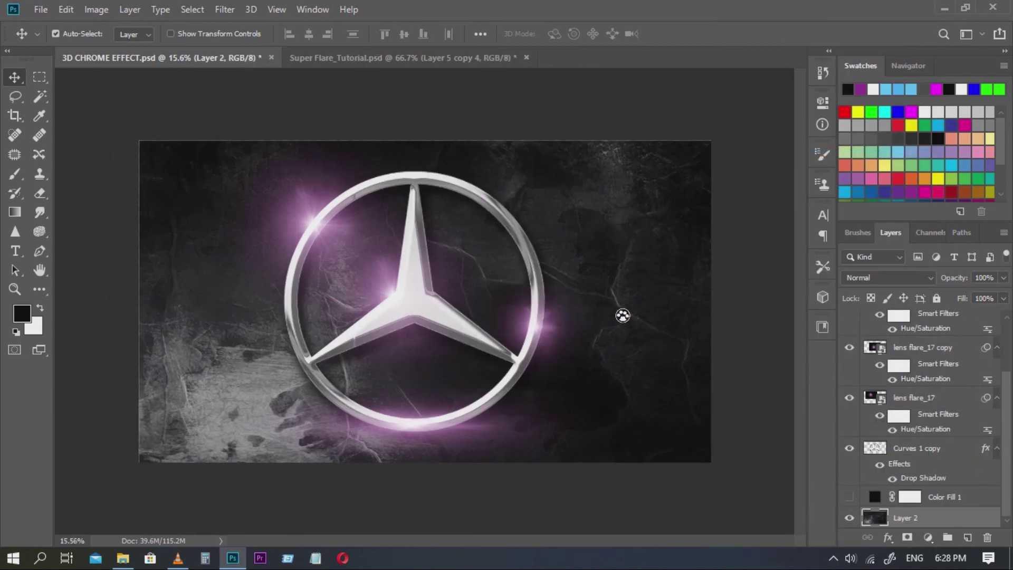
scroll(515, 314, up, 2)
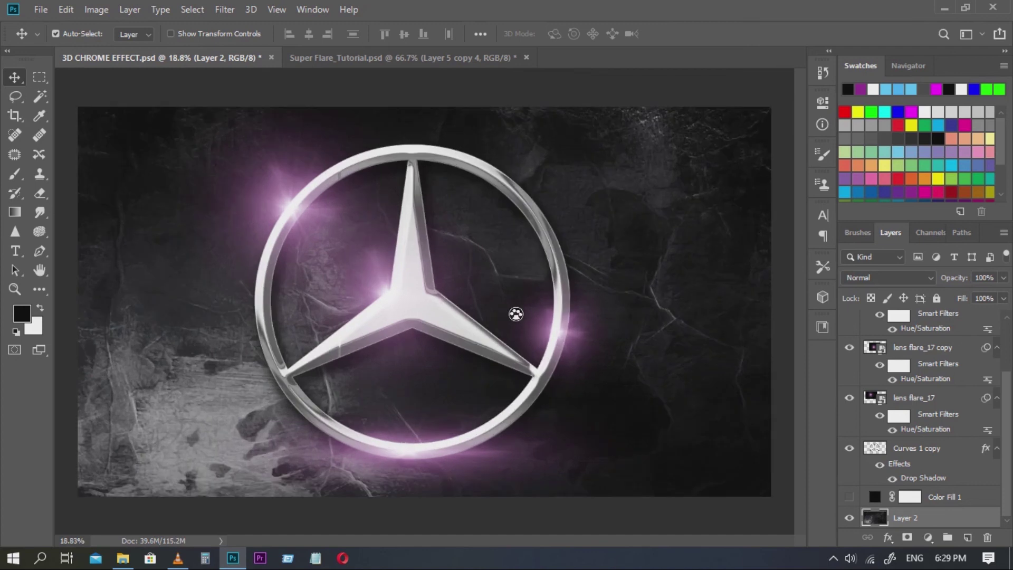